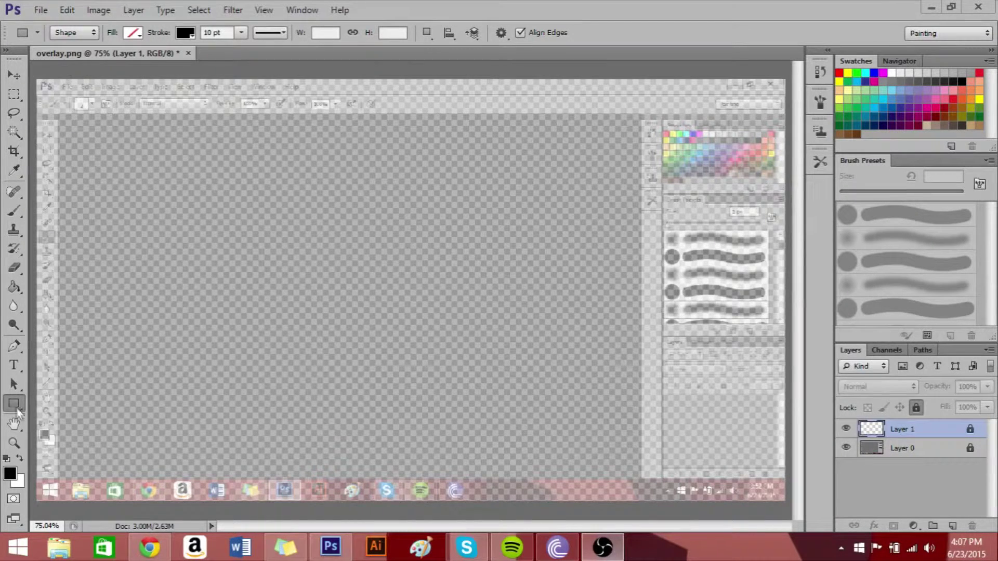
Draw a rectangle spanning the whole canvas and pull its bottom edge up slightly.
click(36, 79)
key(Escape)
drag(36, 79, 783, 502)
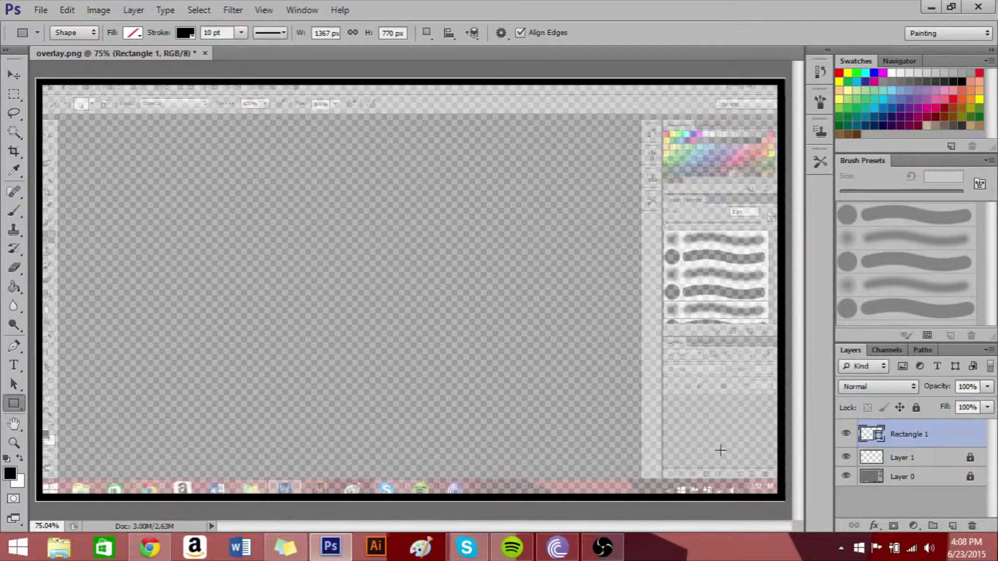
key(v)
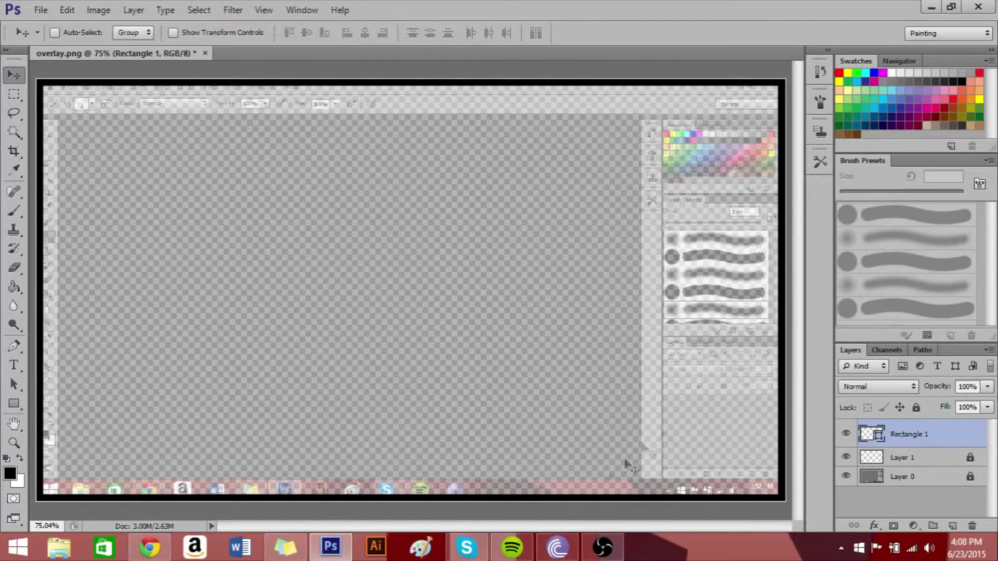
key(ctrl+t)
mouse_move(411, 501)
mouse_down()
mouse_move(412, 479)
mouse_move(408, 501)
mouse_up()
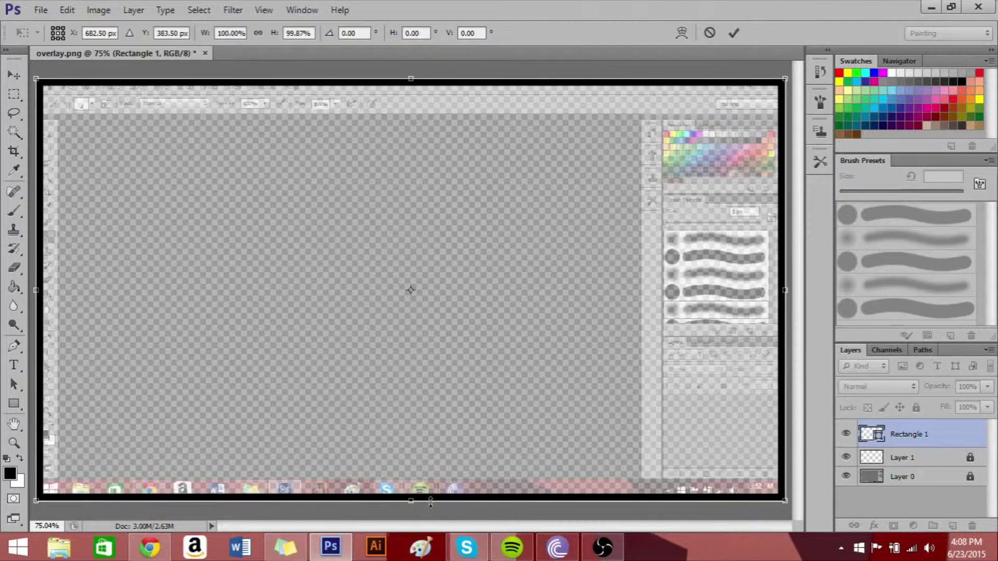
key(Return)
Enable a drop shadow on Rectangle 1 and duplicate the layer.
double_click(949, 441)
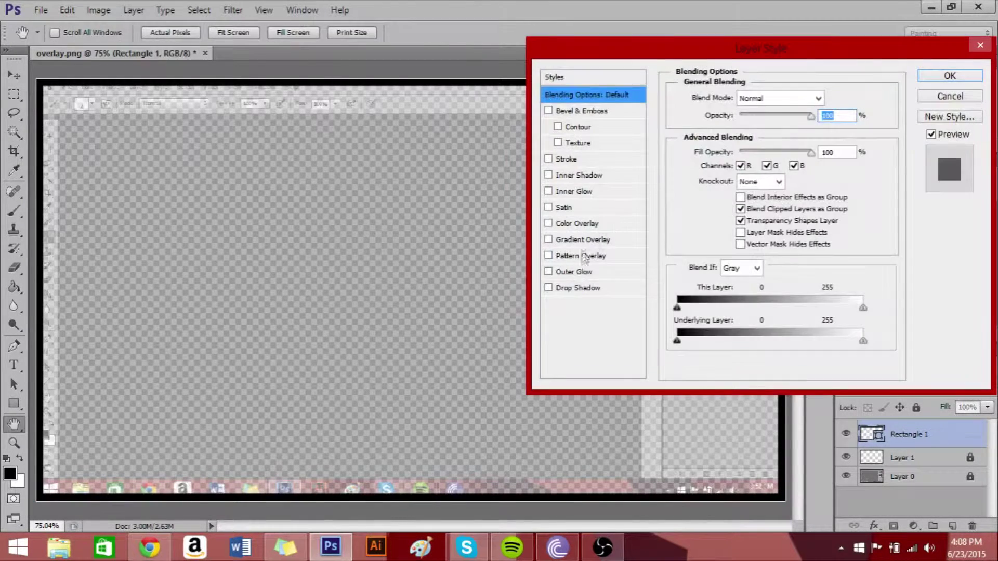
click(577, 287)
key(Return)
right_click(910, 434)
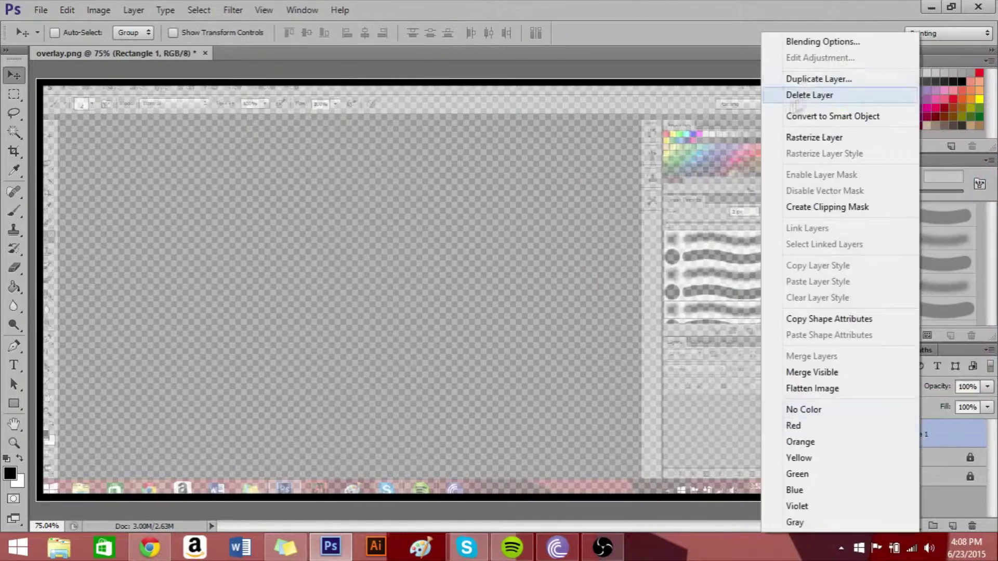
click(813, 78)
key(Return)
Enable a Drop Shadow in the layer style of Rectangle 1 copy.
double_click(963, 464)
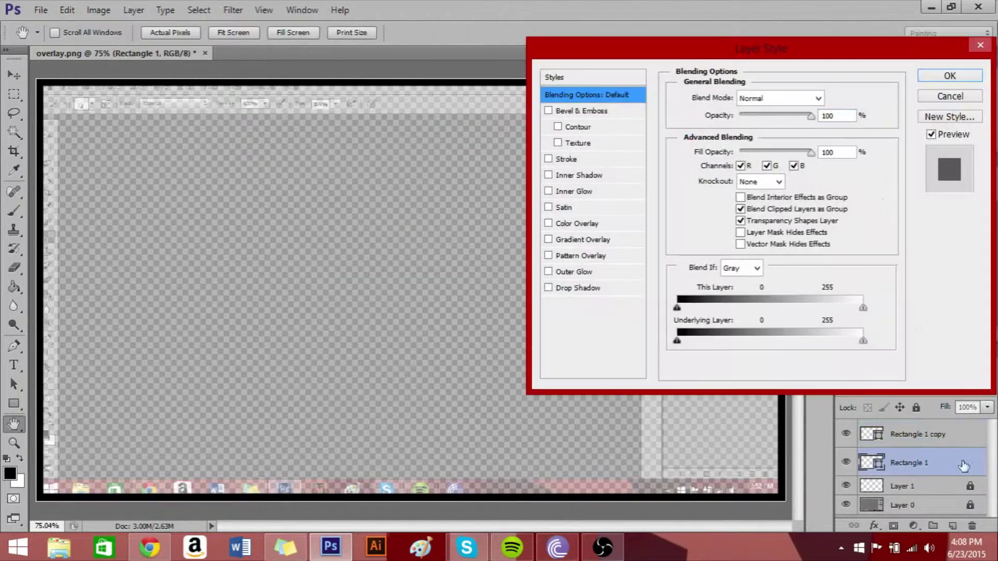
click(950, 96)
click(917, 434)
double_click(963, 434)
click(573, 272)
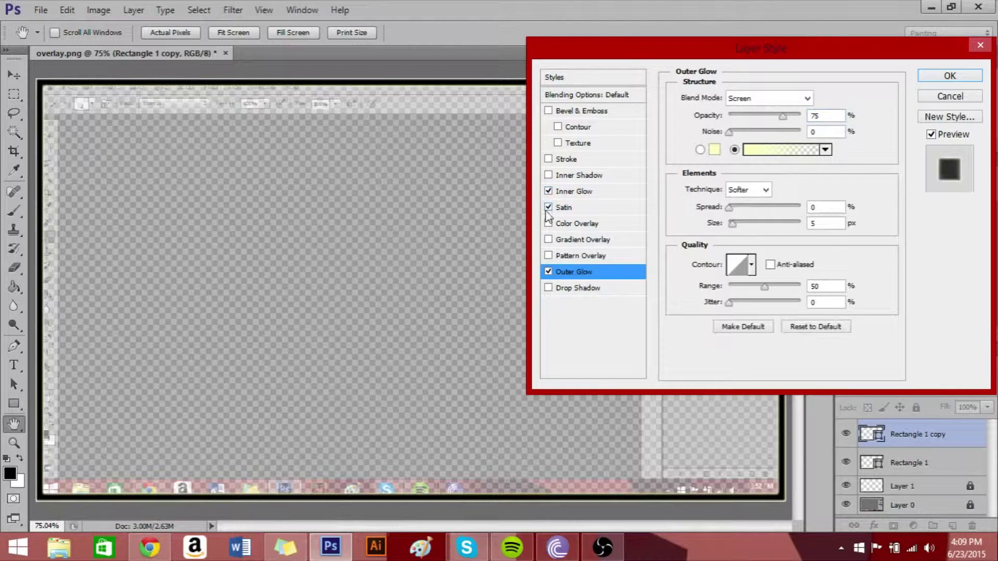
click(548, 287)
Set the copy's shadow to Overlay, 47% opacity, 9 px distance, 30% spread.
drag(735, 163, 736, 162)
drag(800, 115, 764, 123)
mouse_move(735, 177)
mouse_down()
mouse_move(750, 177)
mouse_move(740, 196)
mouse_up()
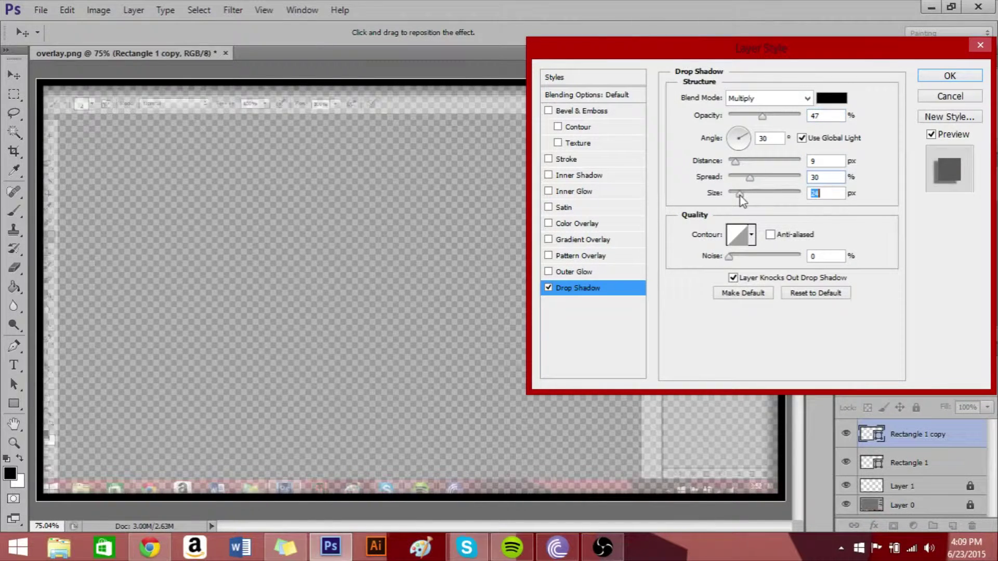
click(768, 98)
click(751, 286)
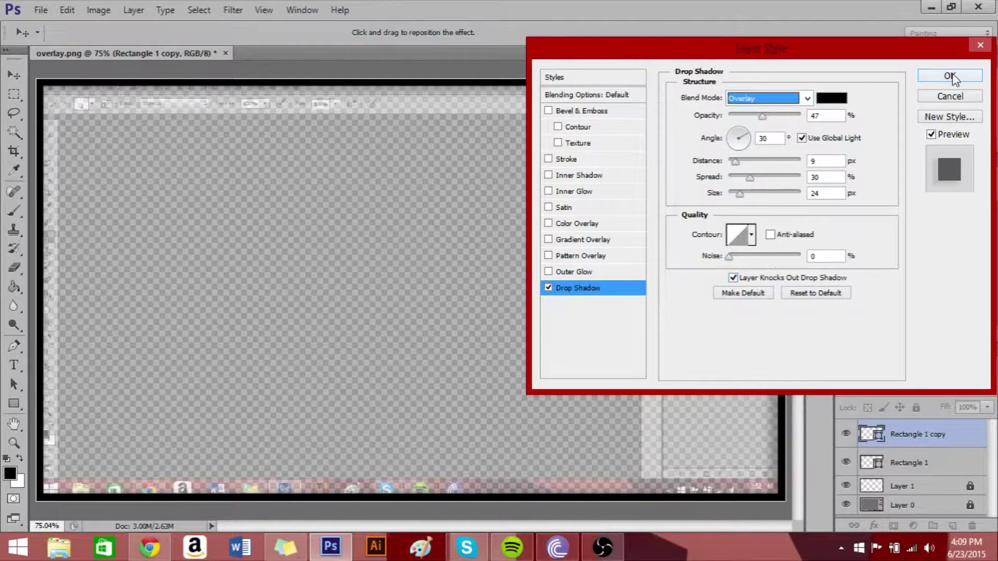
click(949, 75)
click(959, 468)
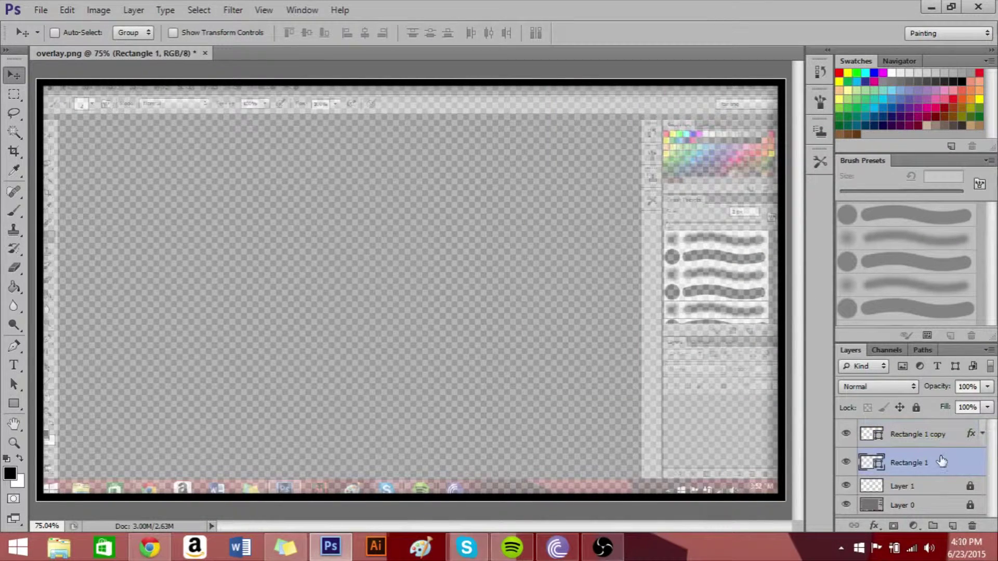
right_click(14, 403)
Replace a trial satin effect on Rectangle 1 with a #720000 dark red Color Overlay.
double_click(953, 463)
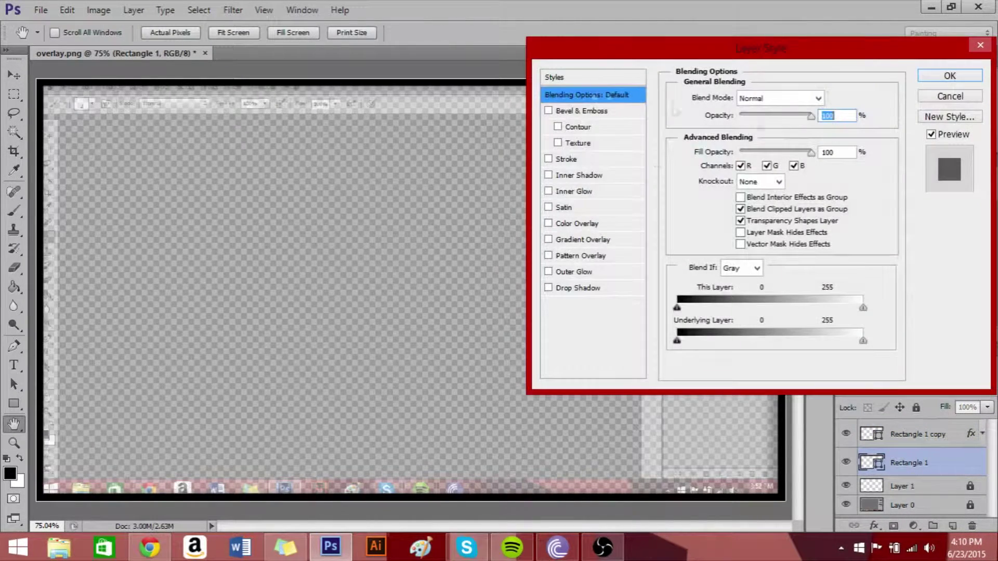
click(563, 207)
click(831, 98)
click(490, 189)
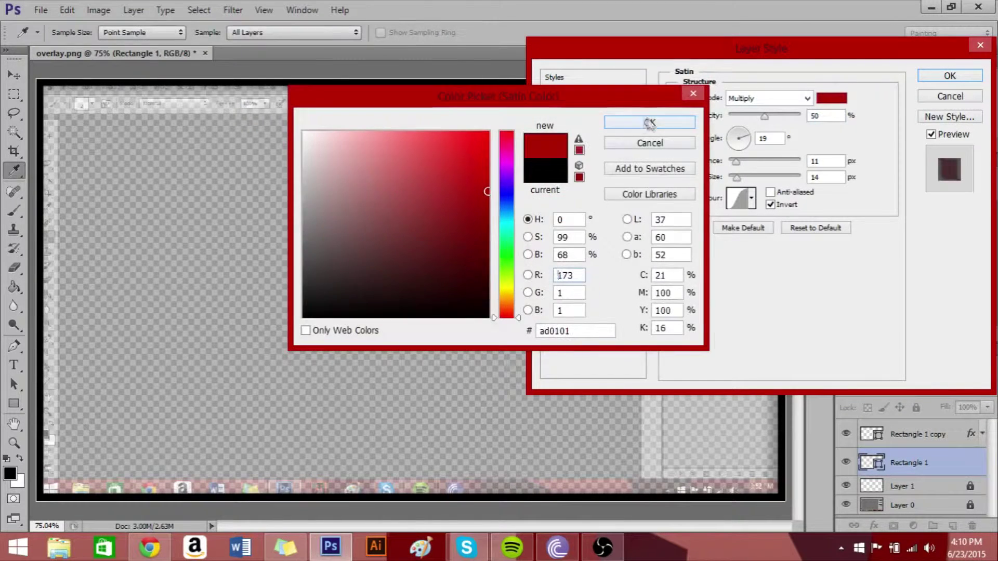
click(646, 61)
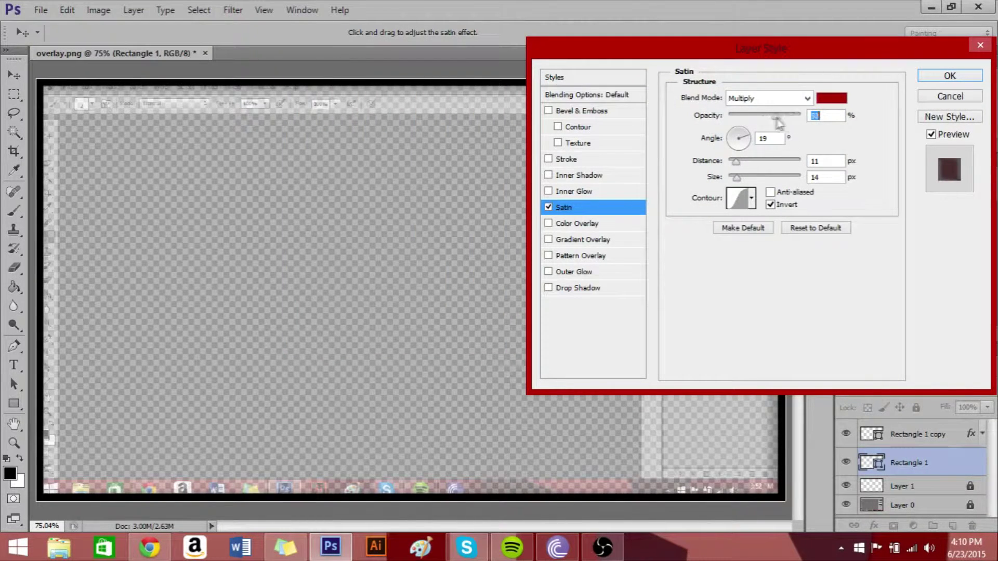
click(548, 206)
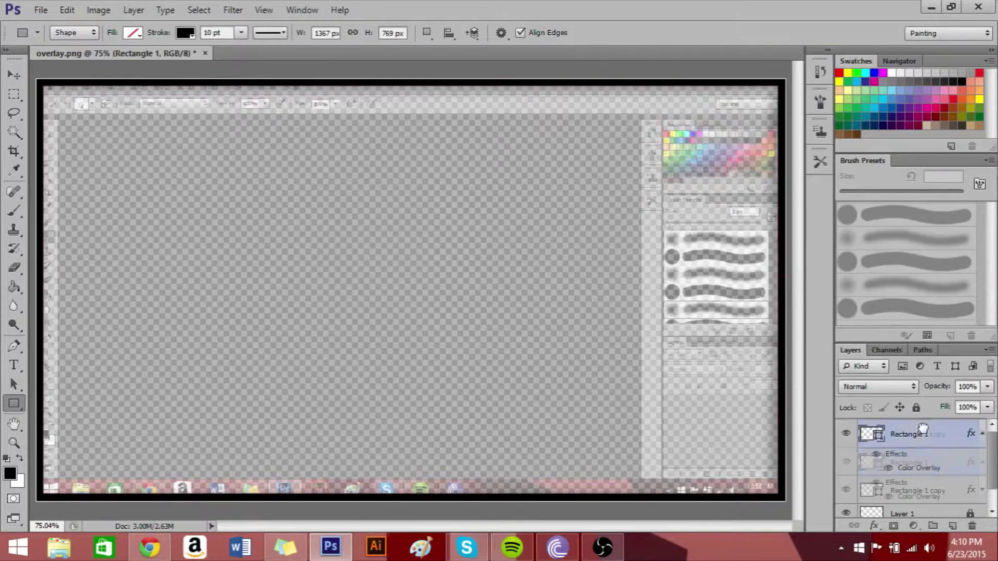
text(114)
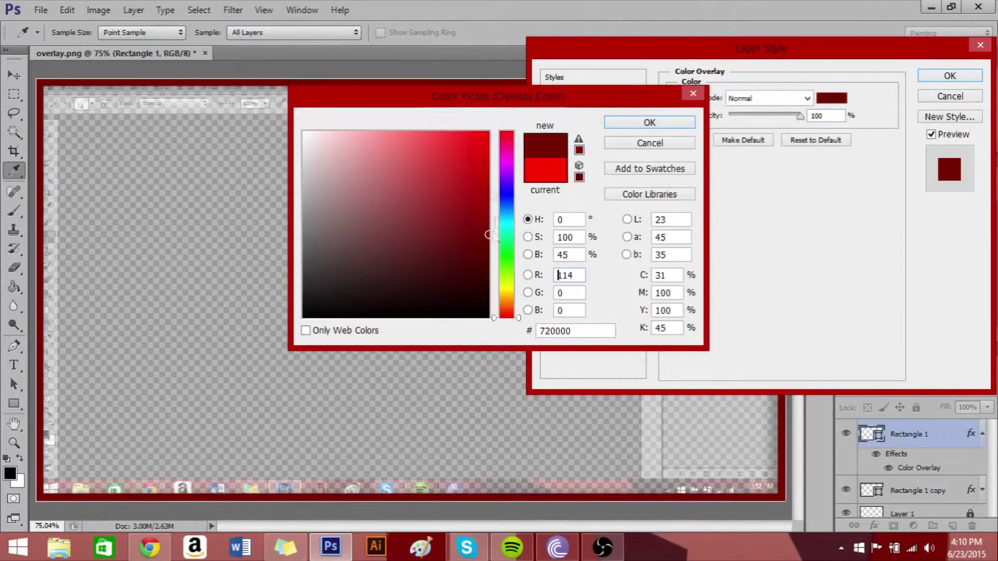
click(726, 213)
click(697, 207)
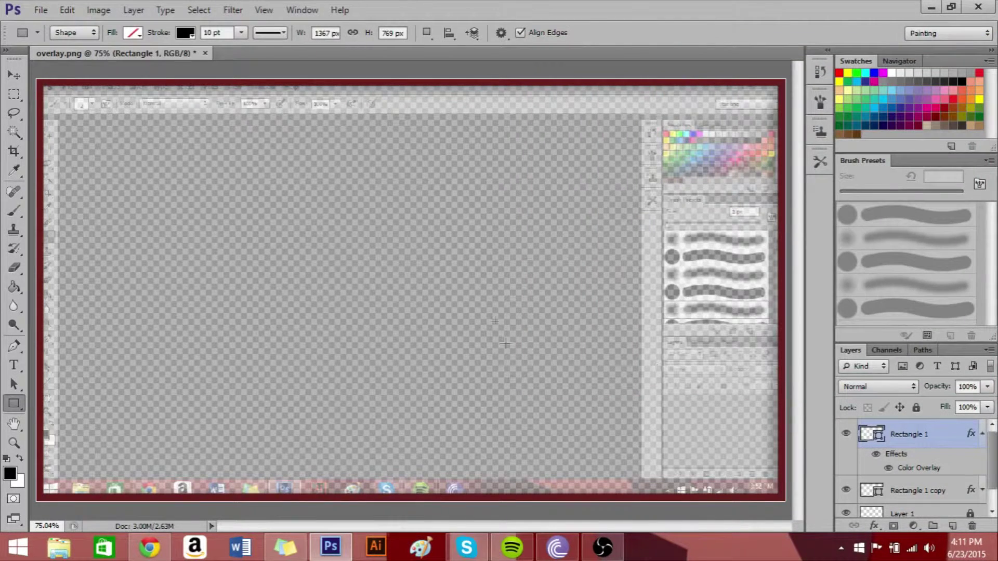
click(981, 434)
Move Layer 1 to the top and draw a webcam-sized outlined rectangle.
drag(904, 481, 906, 423)
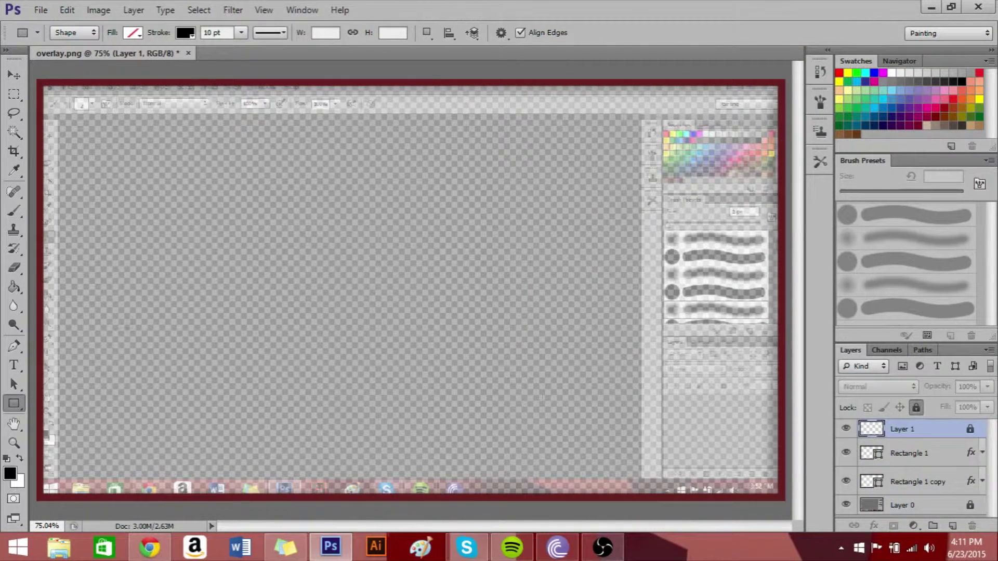
right_click(18, 403)
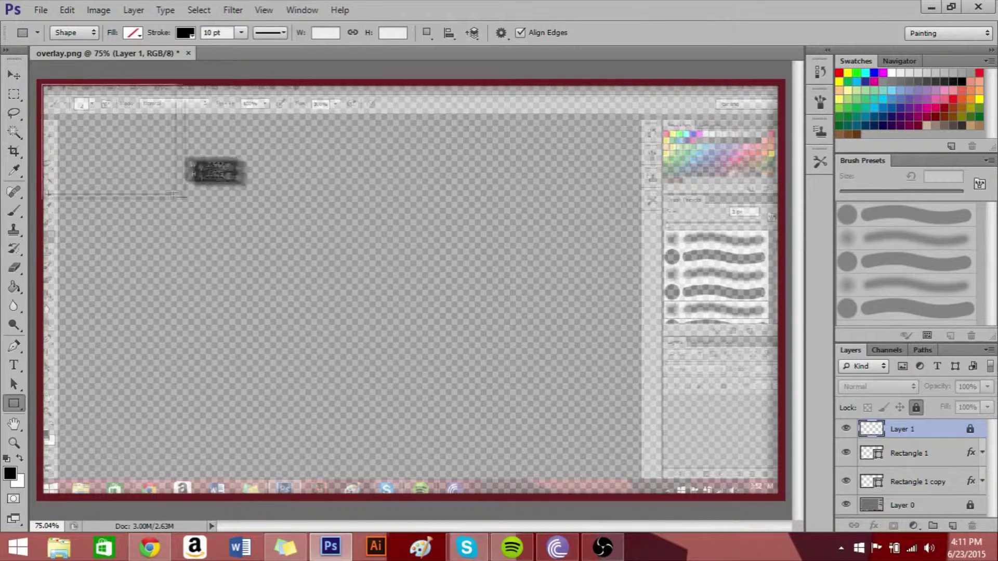
drag(44, 87, 235, 207)
text(3)
key(Return)
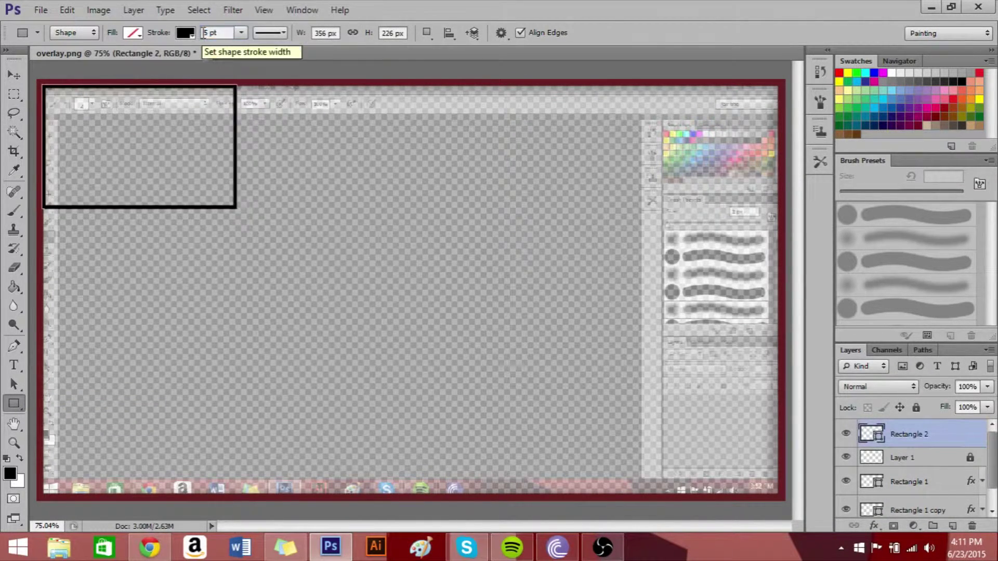
key(v)
Move the webcam rectangle into the canvas's bottom-right corner.
key(Down)
key(Down)
key(Right)
key(Right)
key(Right)
key(Down)
key(Down)
key(Down)
key(Down)
key(Down)
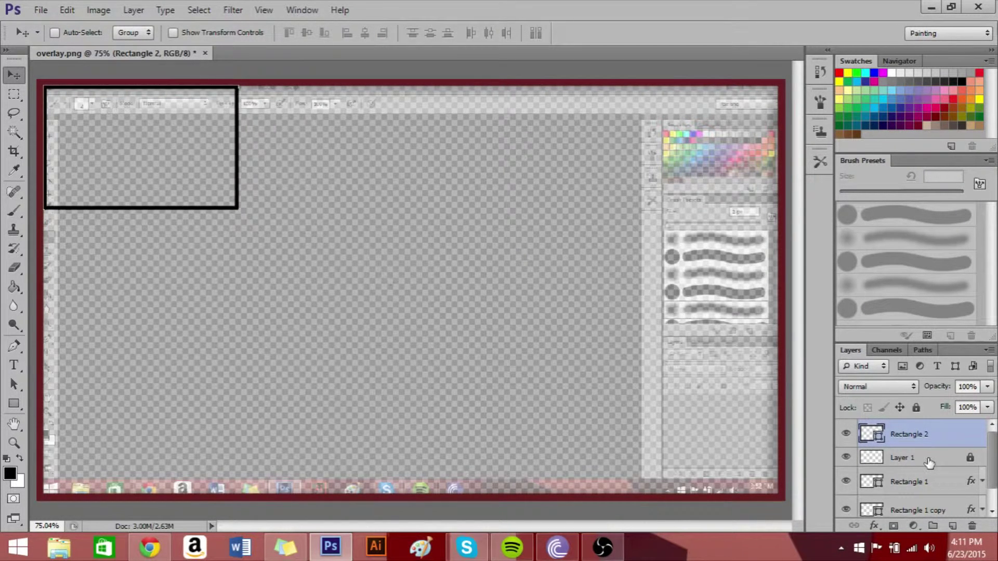
drag(184, 108, 723, 385)
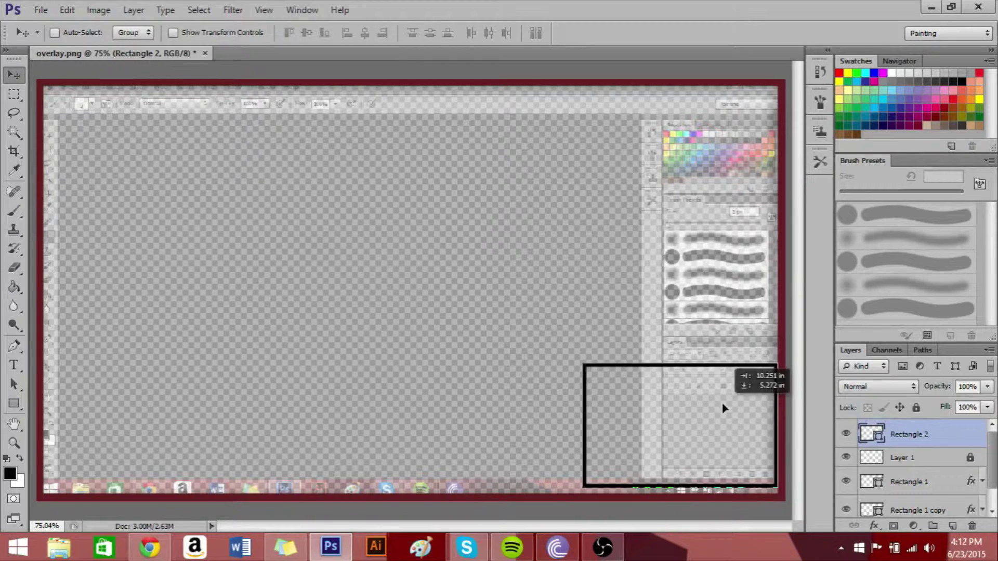
key(Down)
key(Down)
key(Down)
key(Down)
key(Down)
Set the rectangle's stroke to Inside alignment with Round caps and Round corners.
right_click(14, 403)
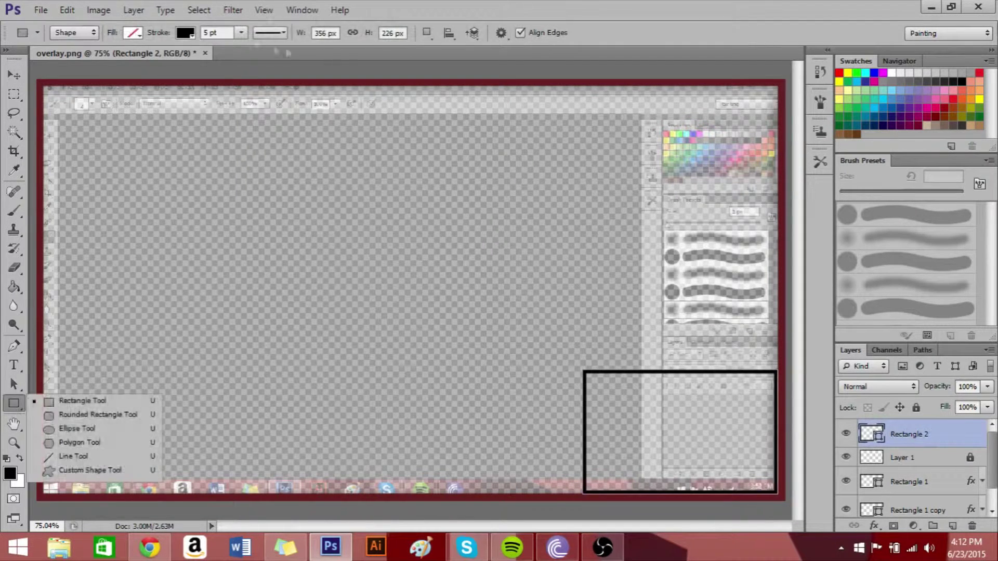
click(270, 33)
click(284, 186)
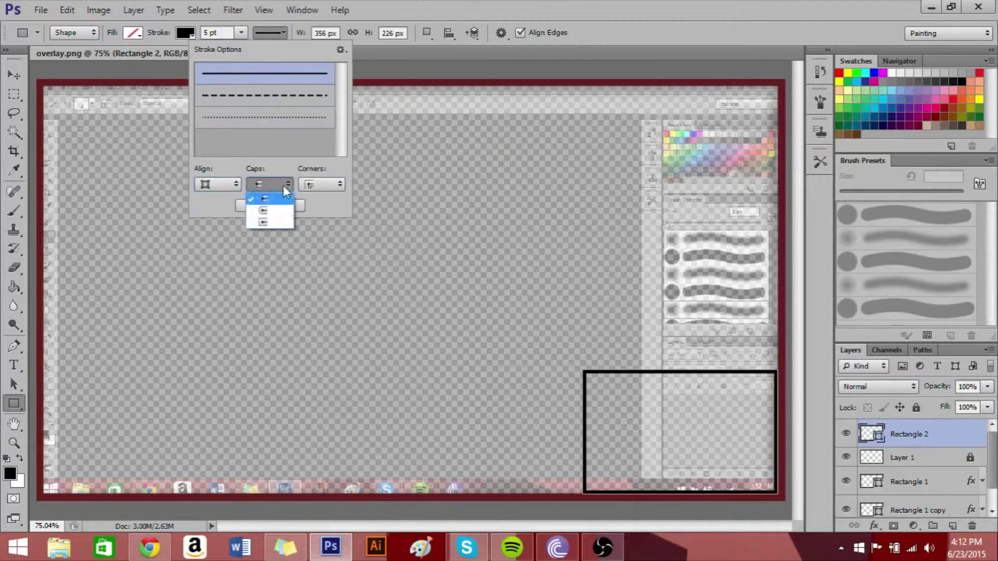
click(270, 183)
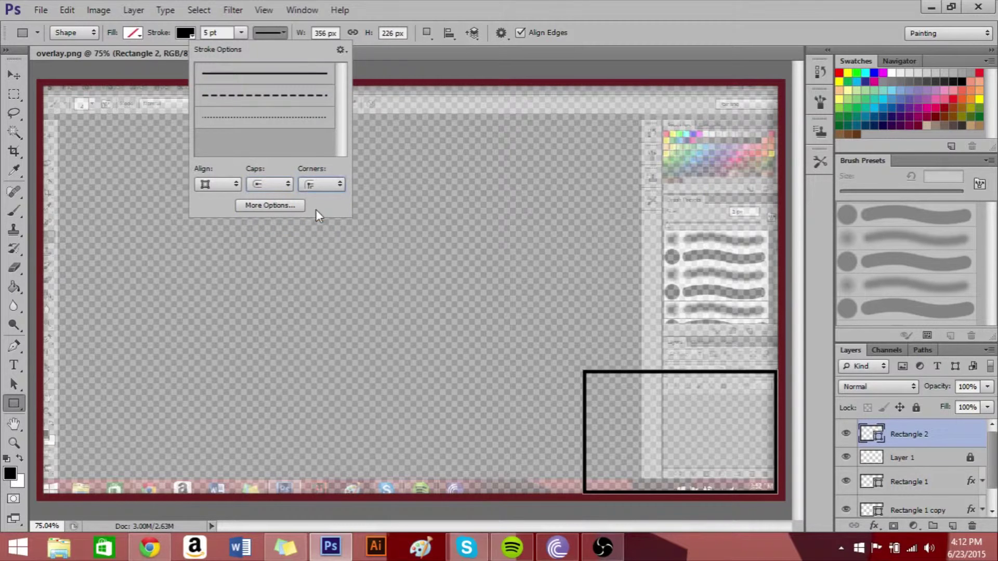
key(Escape)
click(270, 33)
click(270, 205)
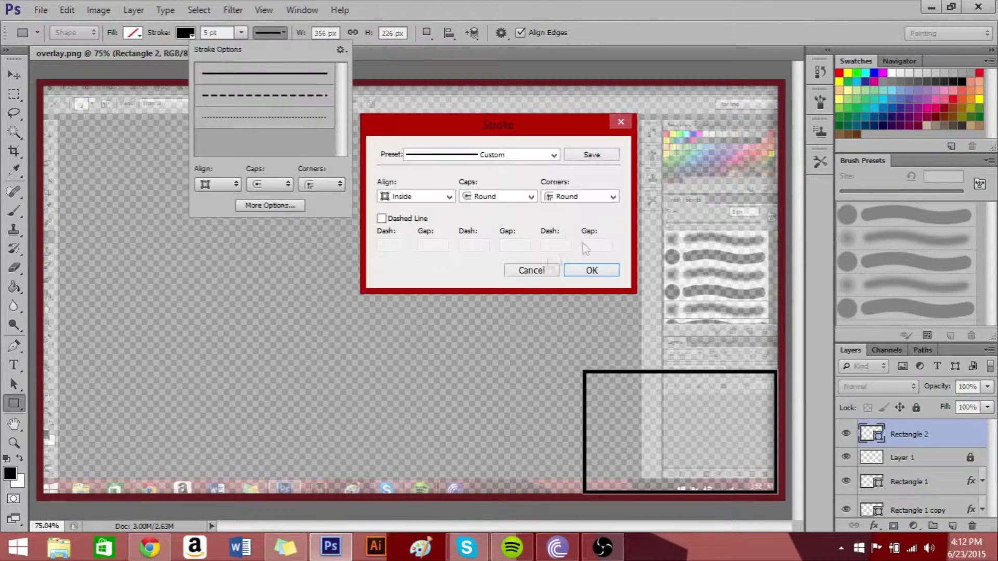
click(589, 271)
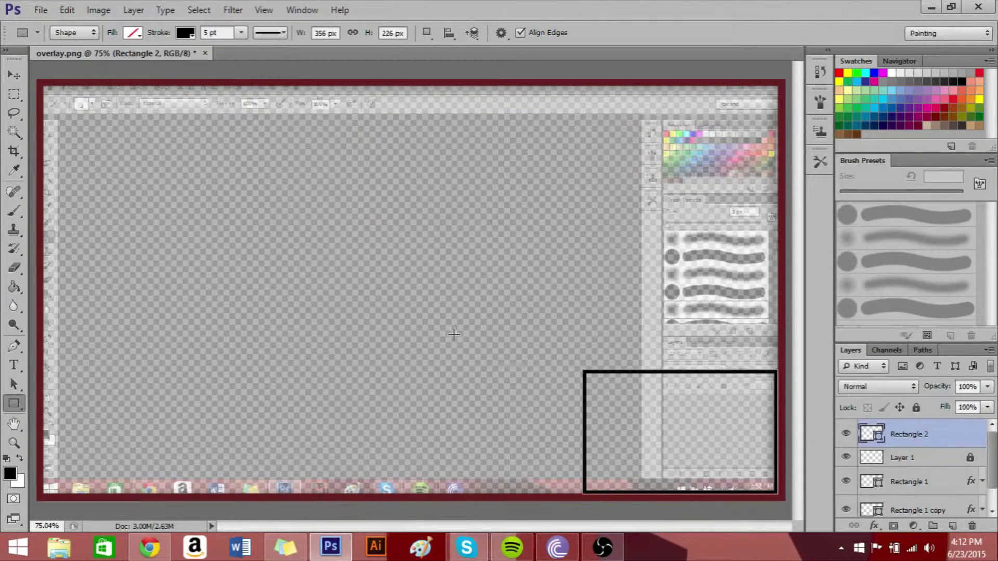
click(916, 407)
click(904, 481)
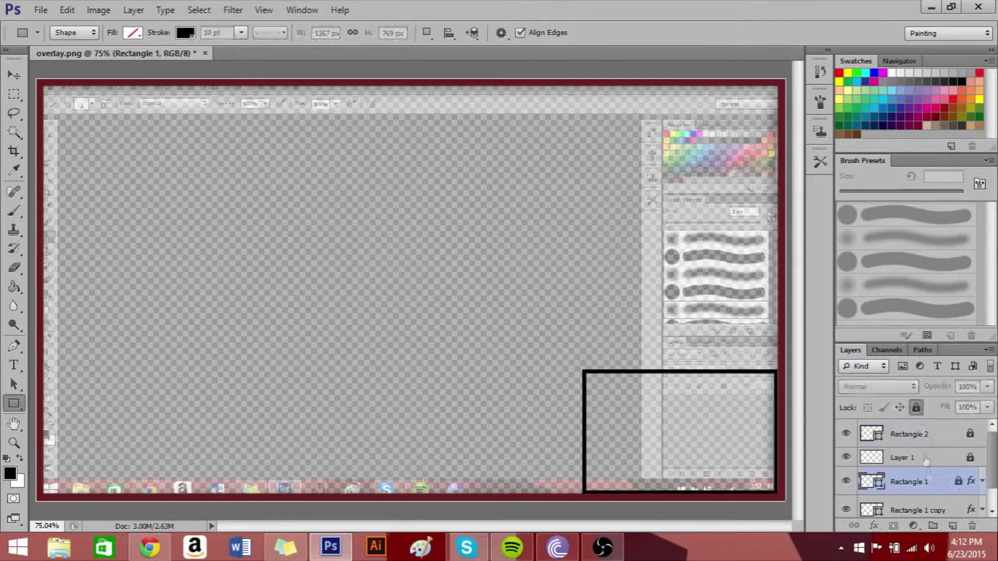
Lock the finished border layers and draw a thin rounded-rectangle bar under the webcam frame.
click(915, 407)
click(914, 510)
click(916, 408)
click(904, 451)
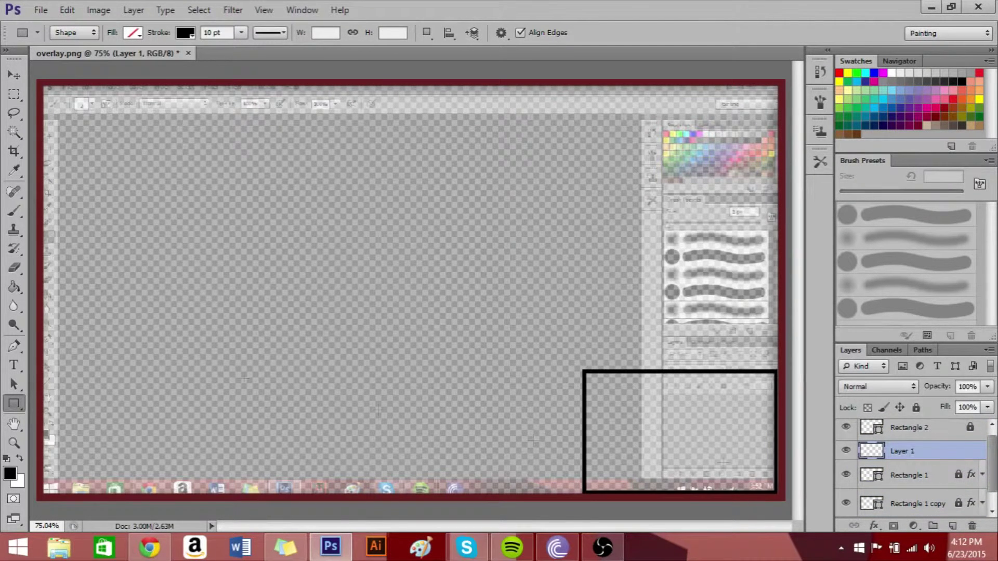
right_click(14, 404)
click(80, 416)
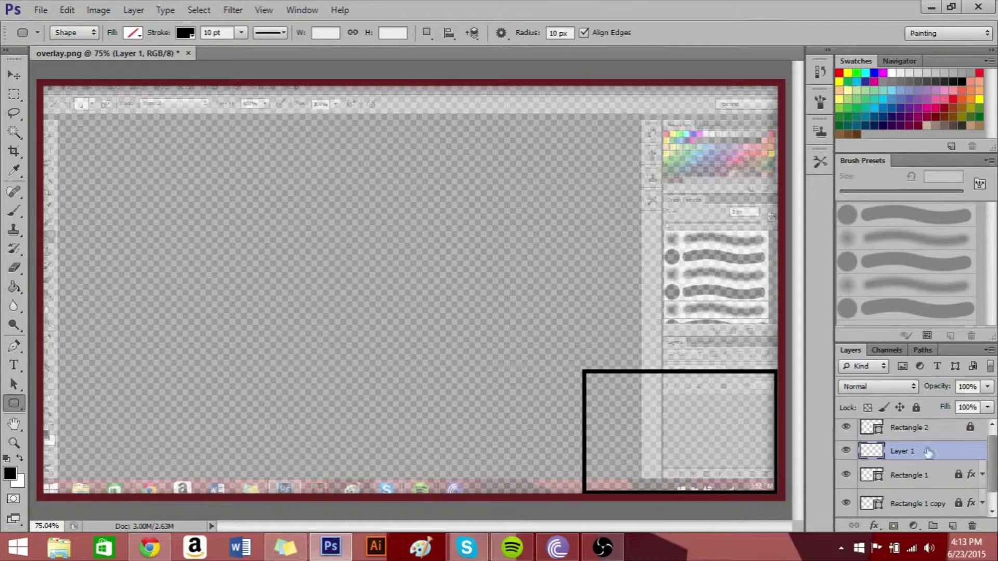
click(915, 408)
click(935, 434)
right_click(14, 403)
drag(637, 474, 776, 491)
Fill the bar with dark red and give it a matching dark red outline.
click(132, 33)
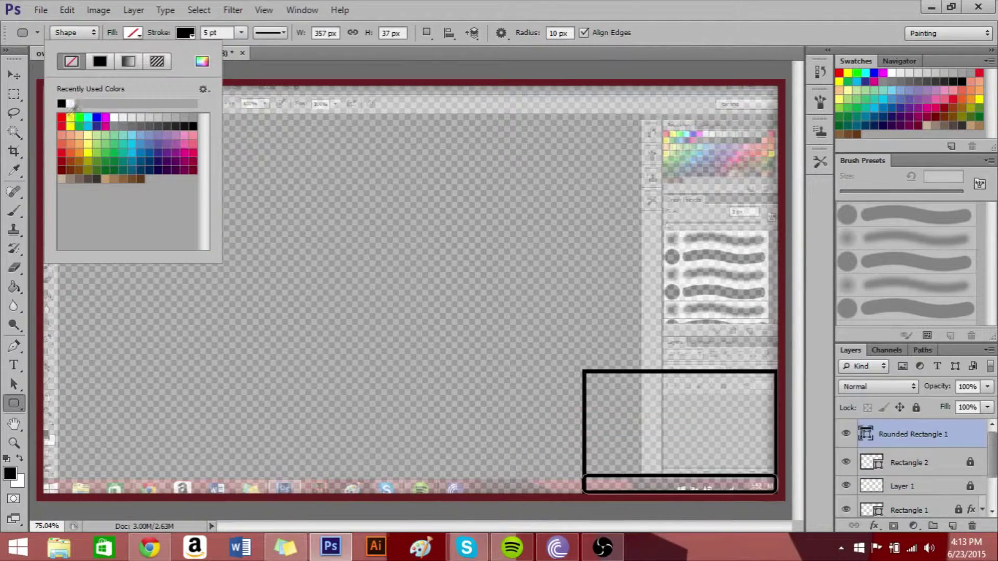
click(62, 166)
click(186, 33)
click(118, 103)
click(218, 181)
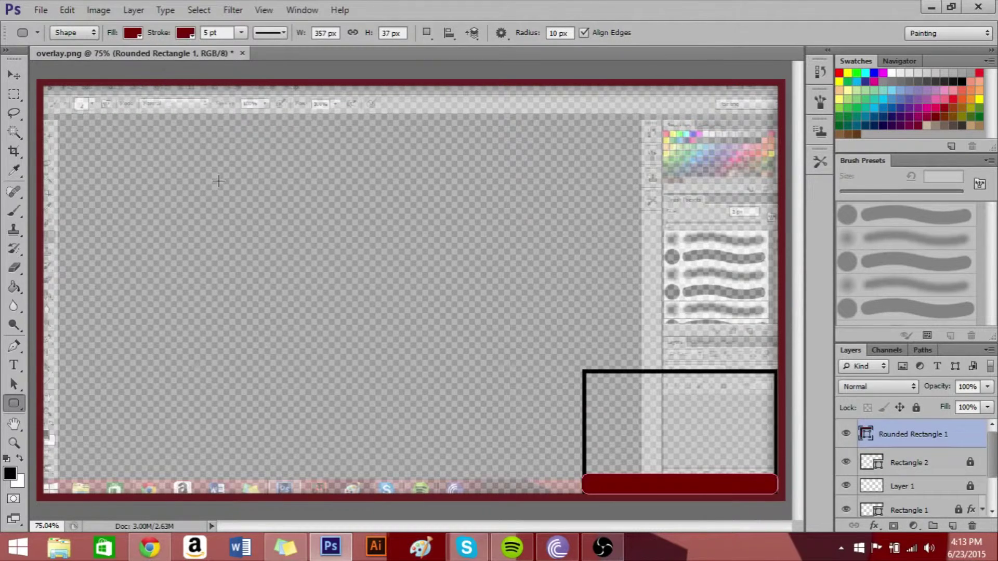
scroll(909, 467, down, 2)
click(914, 484)
click(909, 456)
Copy the hex value of Rectangle 1's Color Overlay colour.
click(502, 218)
click(916, 407)
double_click(970, 456)
click(835, 95)
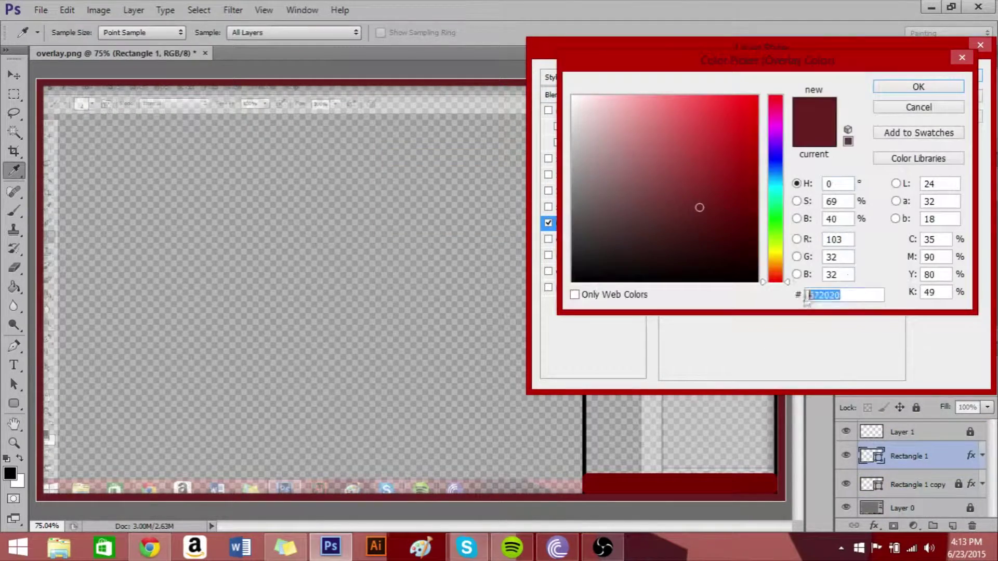
click(918, 107)
key(Escape)
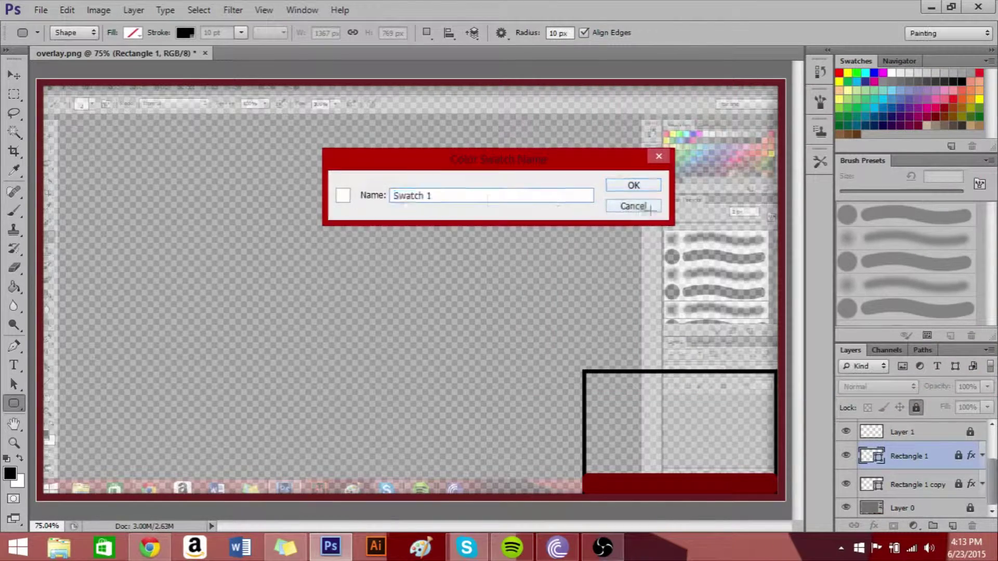
key(Escape)
click(9, 473)
Set the foreground colour to 672020 and add it as a new swatch.
double_click(831, 293)
text(672020)
click(917, 87)
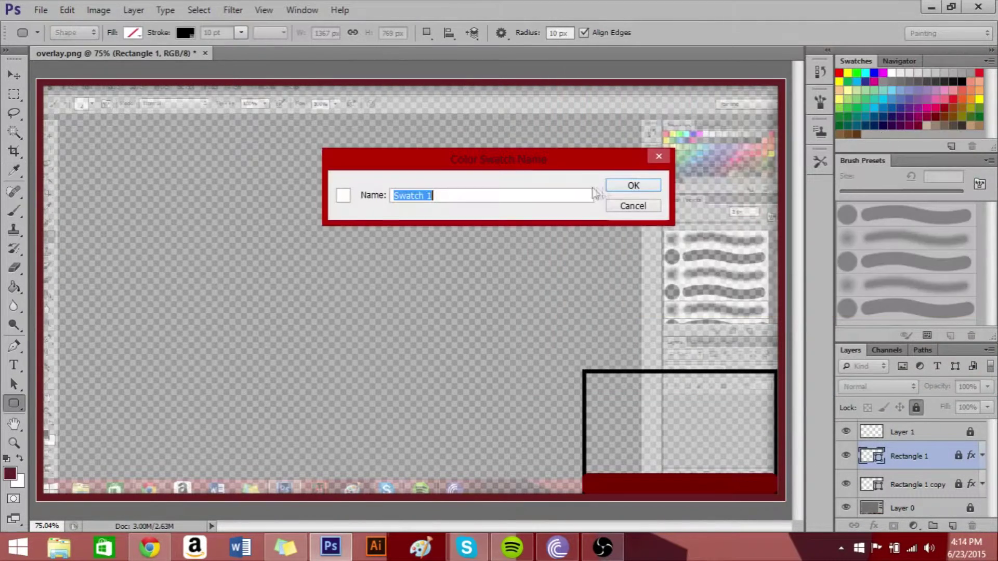
click(632, 207)
Test the dark red brush on Layer 1, save another swatch, and undo the test stroke.
click(14, 210)
click(781, 391)
key(Return)
click(902, 432)
drag(372, 283, 405, 252)
click(914, 133)
click(632, 186)
drag(432, 135, 364, 249)
key(ctrl+alt+z)
key(ctrl+alt+z)
click(909, 456)
Set the bar's fill and outline to dark maroon (600f0f).
click(901, 432)
click(915, 407)
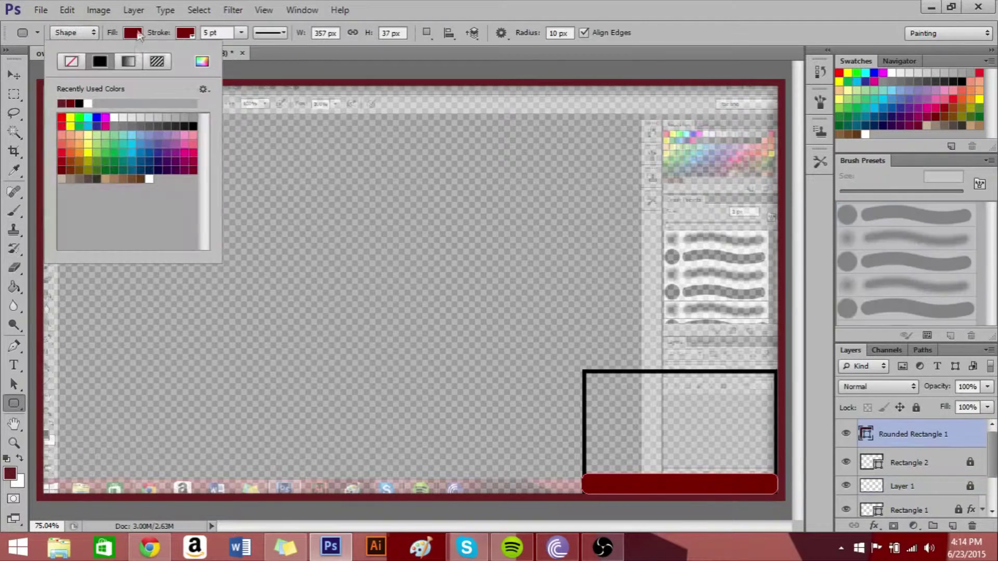
click(870, 145)
click(133, 33)
click(61, 103)
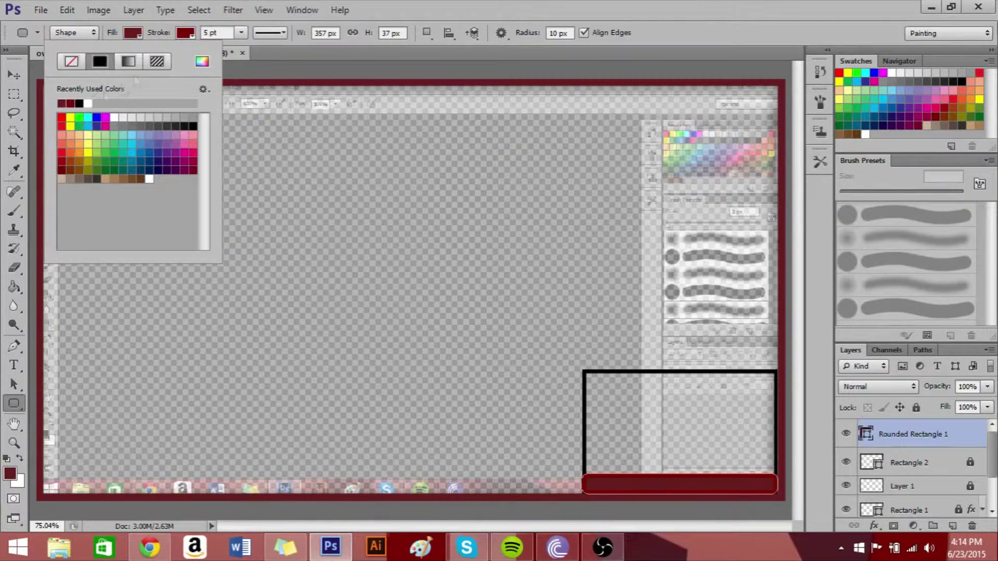
click(185, 33)
click(114, 102)
click(423, 289)
Stretch the bar's left end slightly outward with Free Transform.
key(v)
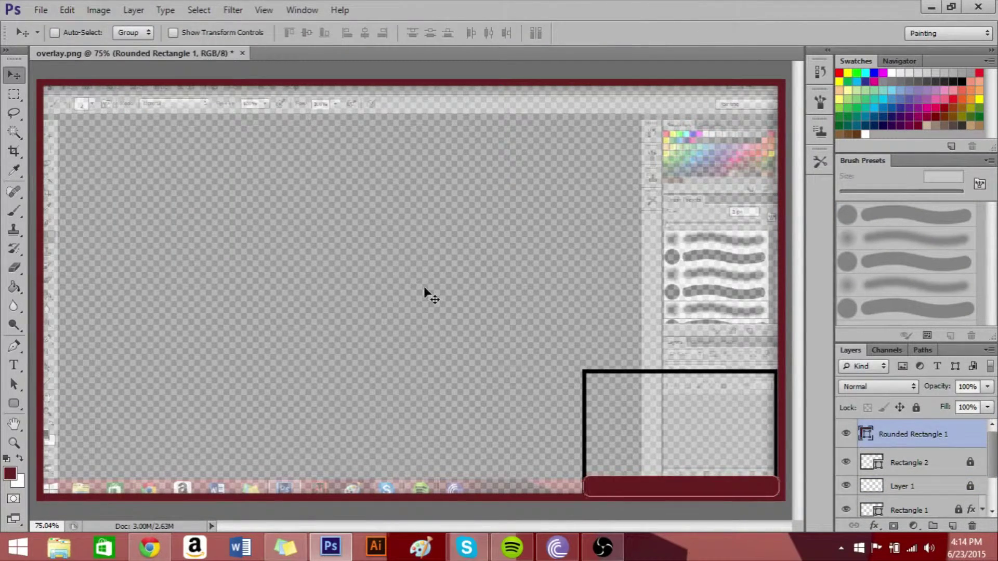
key(ctrl+t)
drag(582, 476, 579, 474)
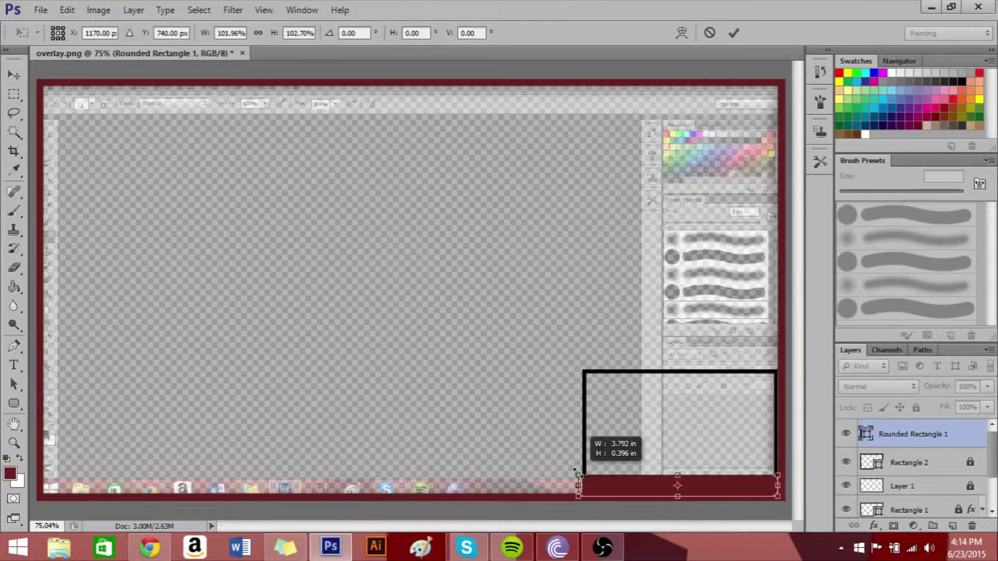
key(Return)
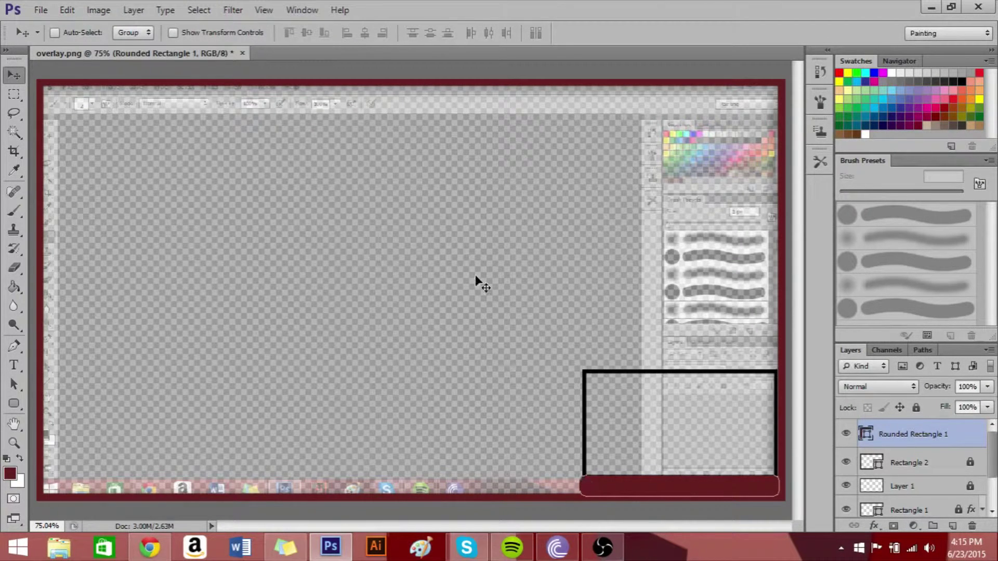
Darken the Rounded Rectangle 1 bar's outline to a deeper maroon in the colour picker.
click(915, 407)
click(918, 488)
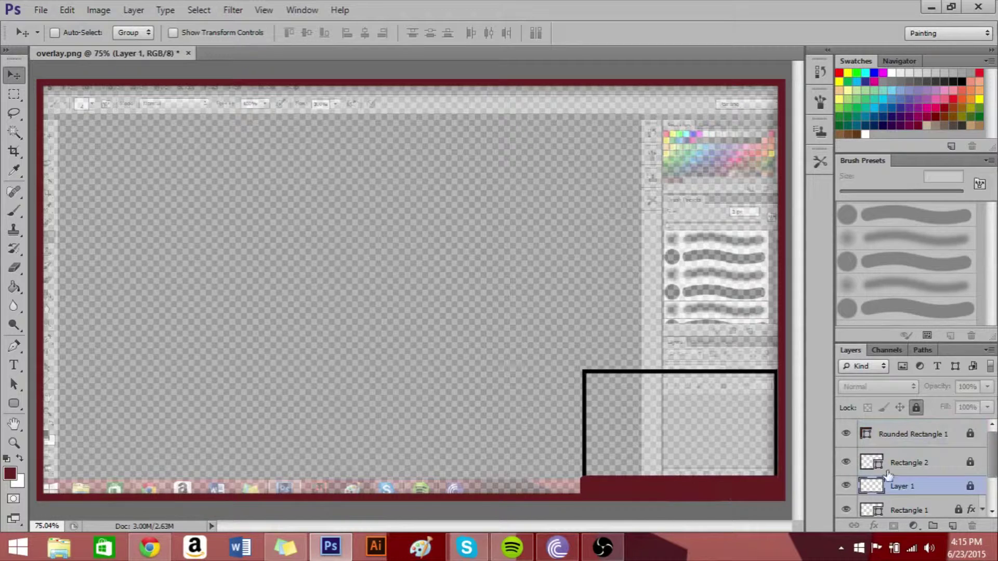
click(913, 434)
click(915, 407)
click(14, 403)
click(133, 32)
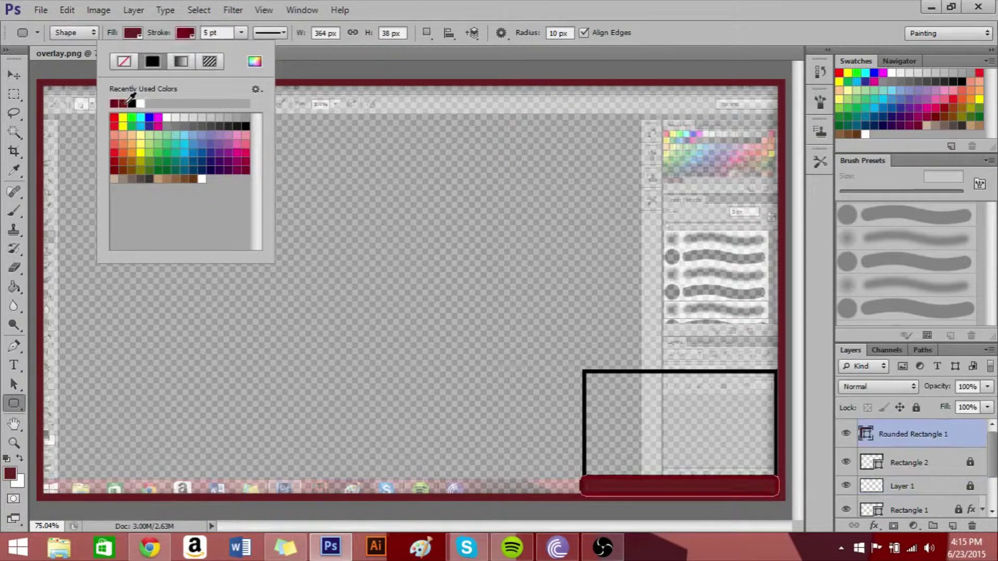
click(254, 61)
drag(750, 193, 733, 207)
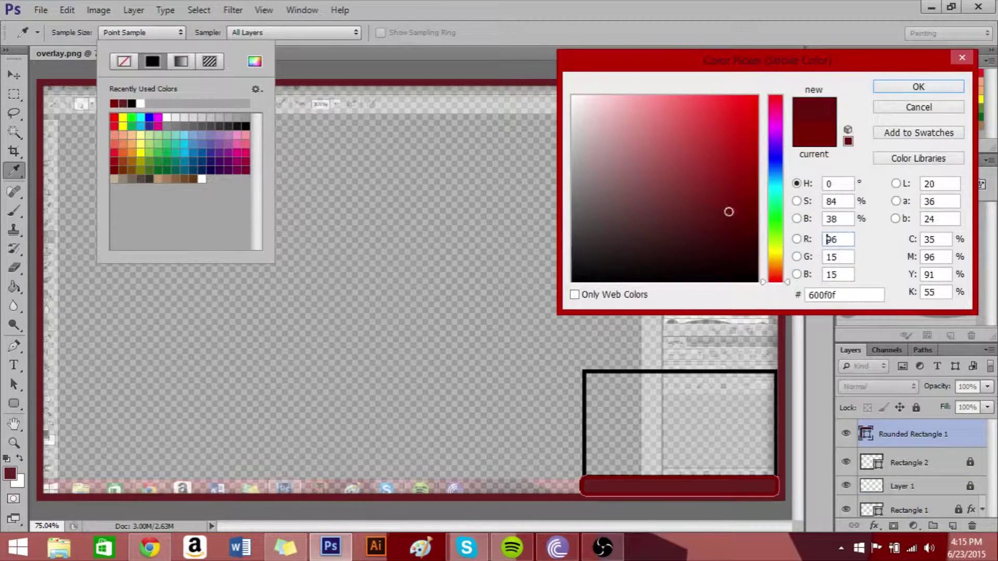
click(906, 82)
key(Escape)
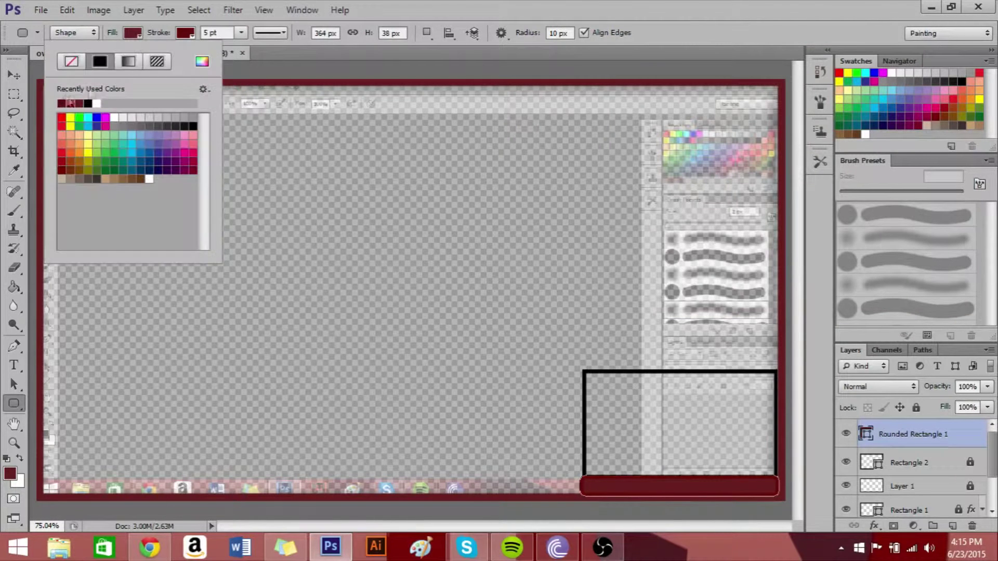
click(14, 365)
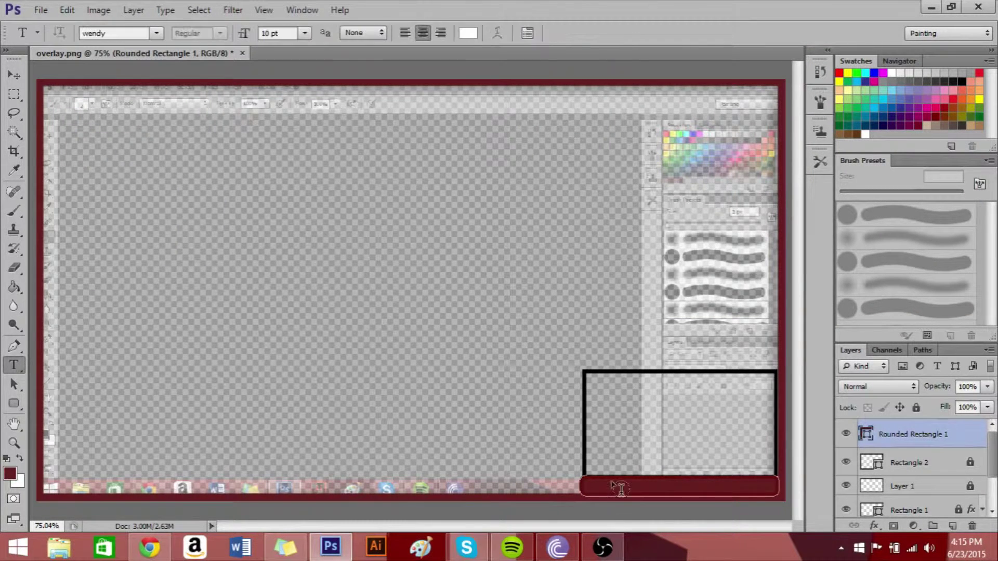
Type WOLFHOWLERYT in 30 pt text just above the maroon bar.
right_click(14, 366)
click(639, 484)
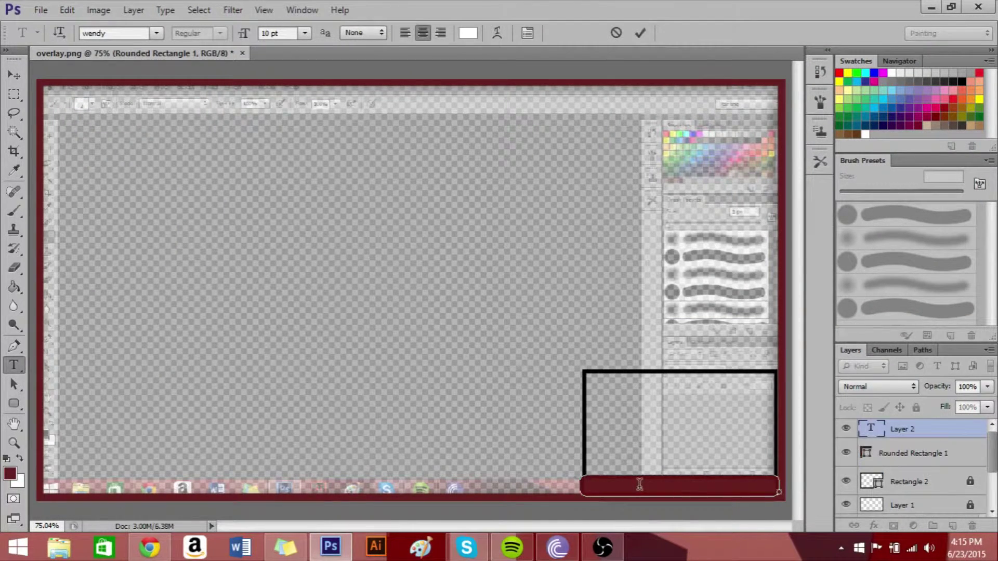
click(305, 33)
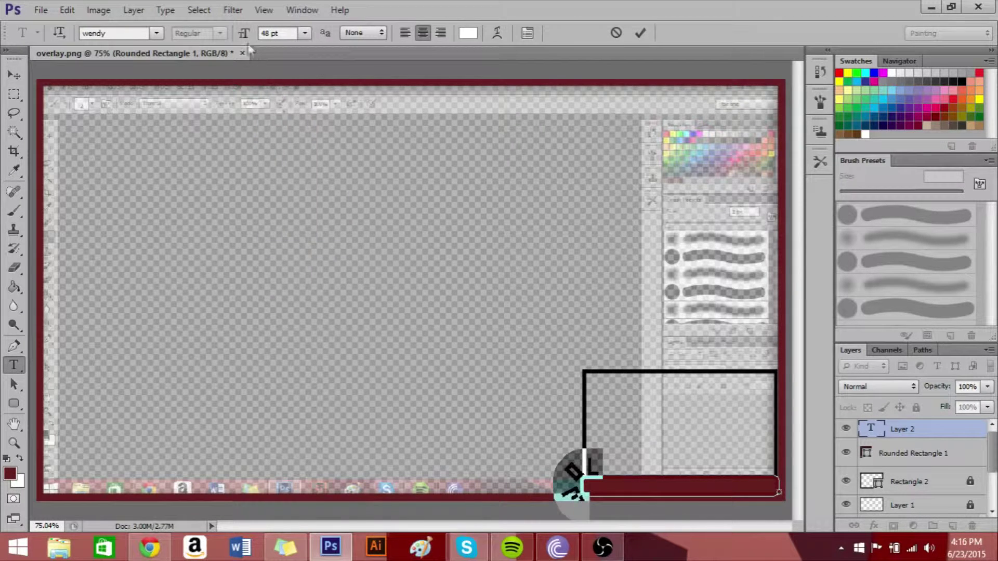
click(303, 218)
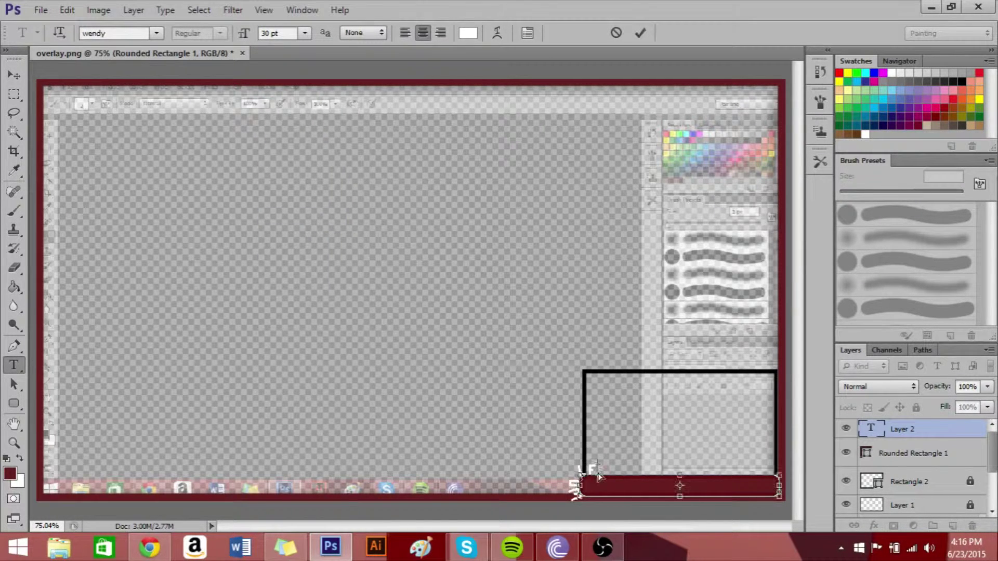
click(603, 459)
text(HOWLERYT)
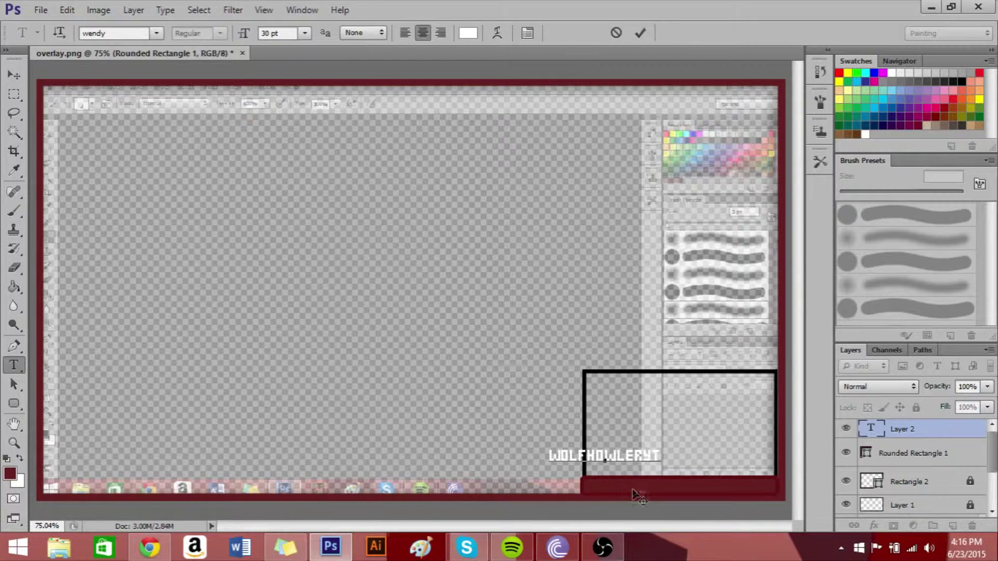
click(639, 33)
Move the name onto the bar and centre it on a vertical guide at the bar's middle.
key(v)
key(shift+Down)
key(shift+Down)
key(shift+Down)
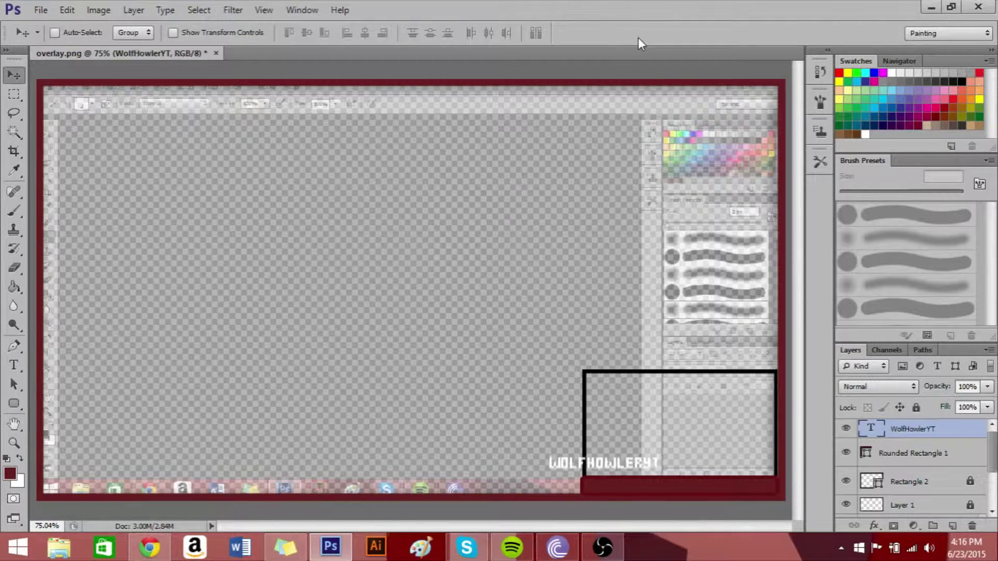
key(shift+Down)
key(shift+Down)
key(shift+Down)
key(shift+Right)
key(shift+Right)
key(shift+Right)
key(shift+Right)
key(shift+Right)
key(shift+Right)
key(shift+Right)
key(shift+Right)
key(shift+Right)
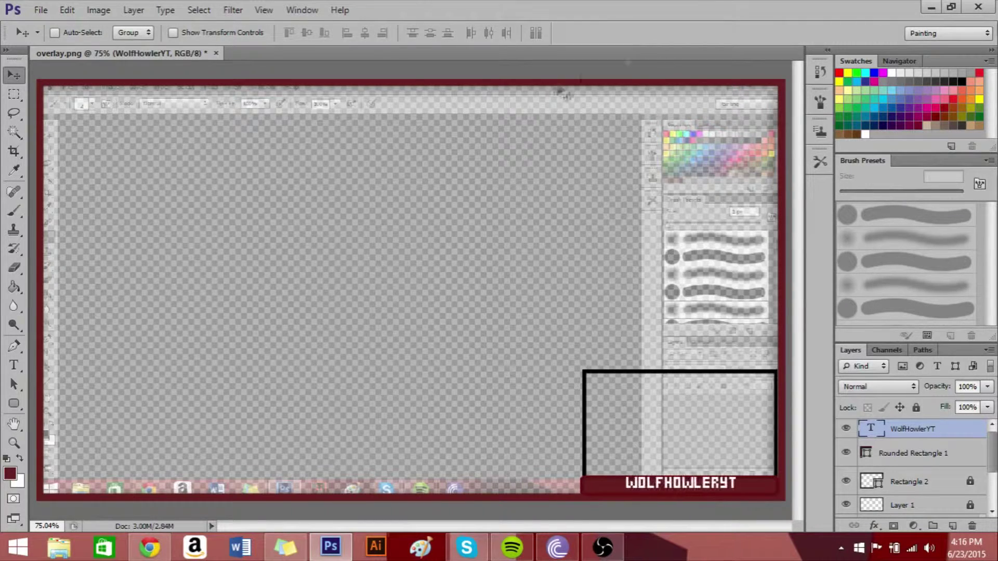
click(264, 10)
click(291, 246)
drag(33, 197, 687, 265)
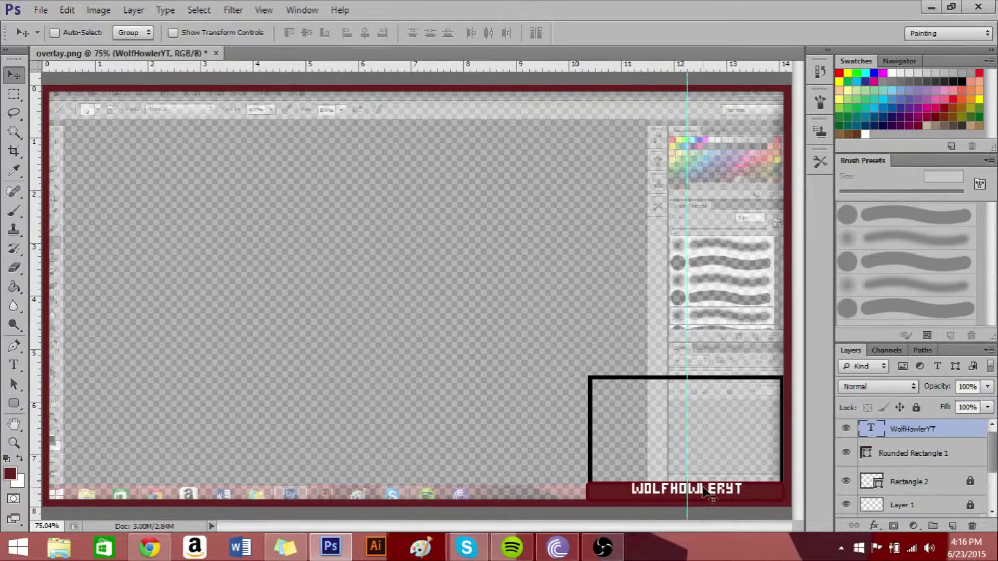
drag(704, 490, 709, 493)
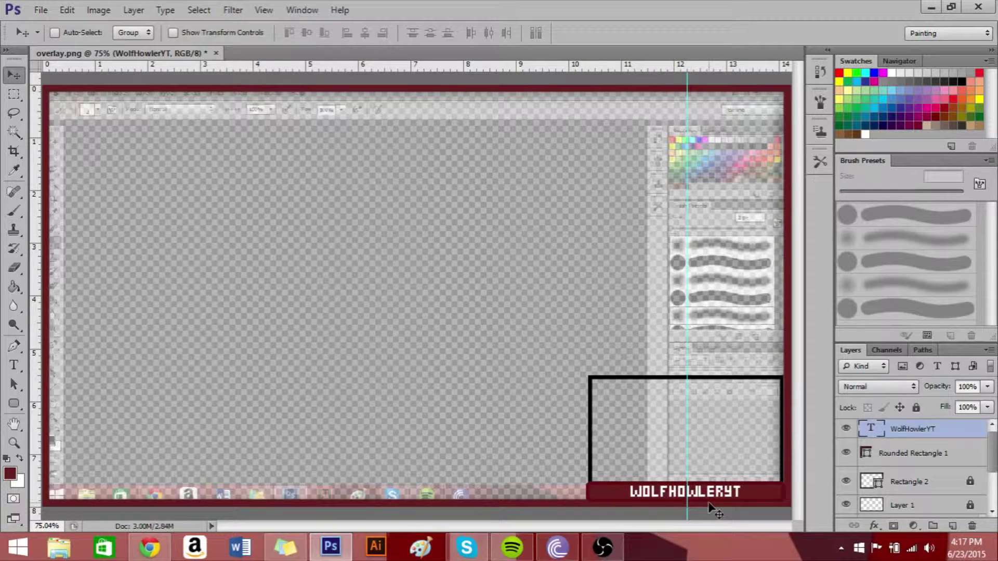
double_click(784, 500)
Add Bevel & Emboss to the name bar with 562% depth and Down direction.
click(594, 113)
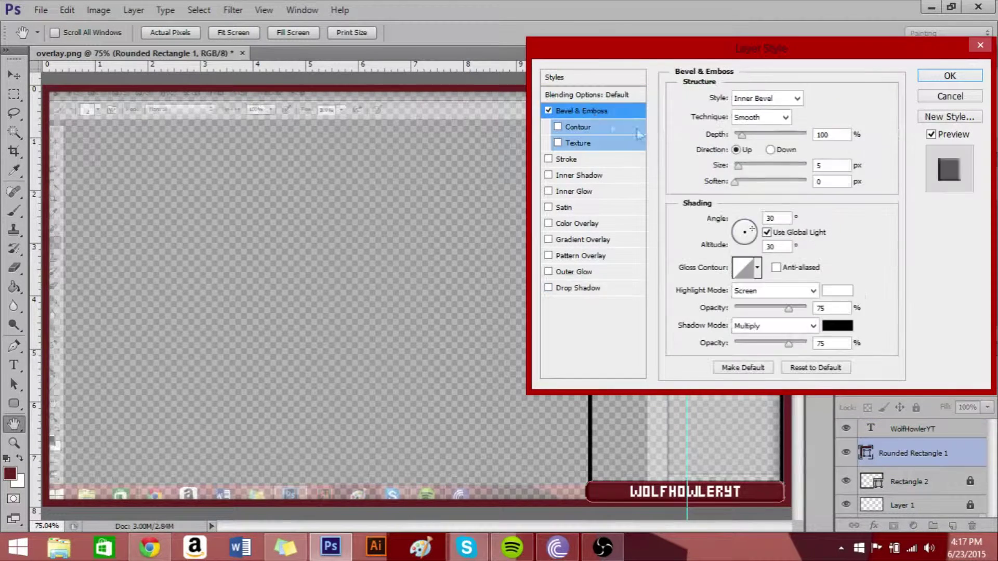
drag(763, 48, 347, 61)
mouse_move(325, 147)
mouse_down()
mouse_move(341, 153)
mouse_move(325, 180)
mouse_up()
click(354, 162)
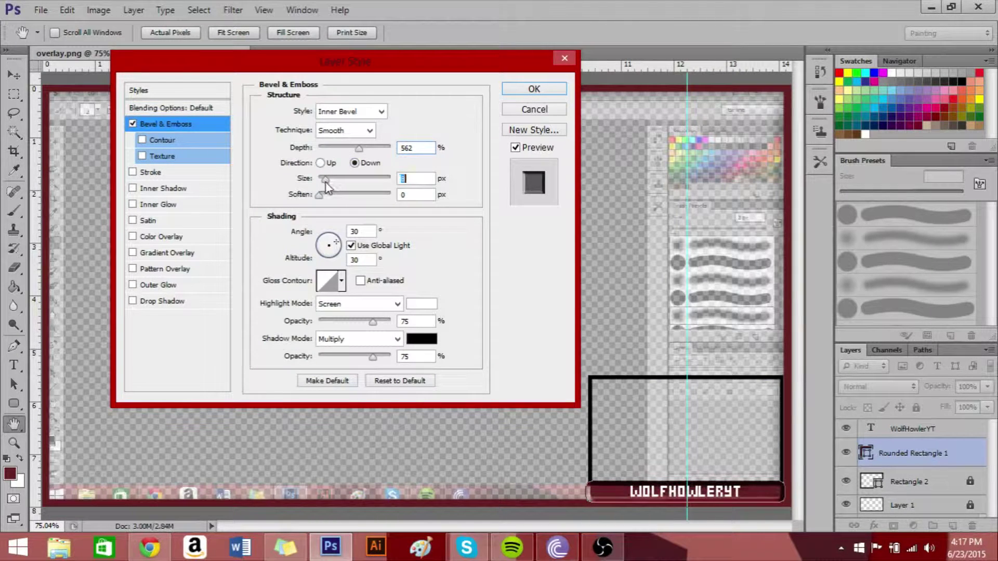
key(Return)
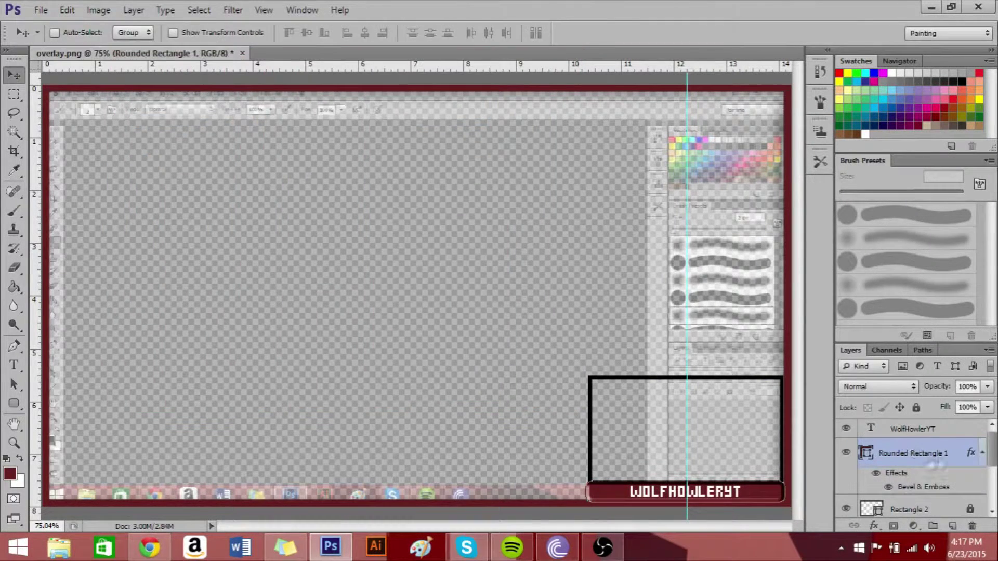
Soften the bevel and set light to 73°/37°, with a Pin Light pink #d86f6f highlight.
double_click(955, 470)
click(165, 124)
drag(320, 194, 369, 198)
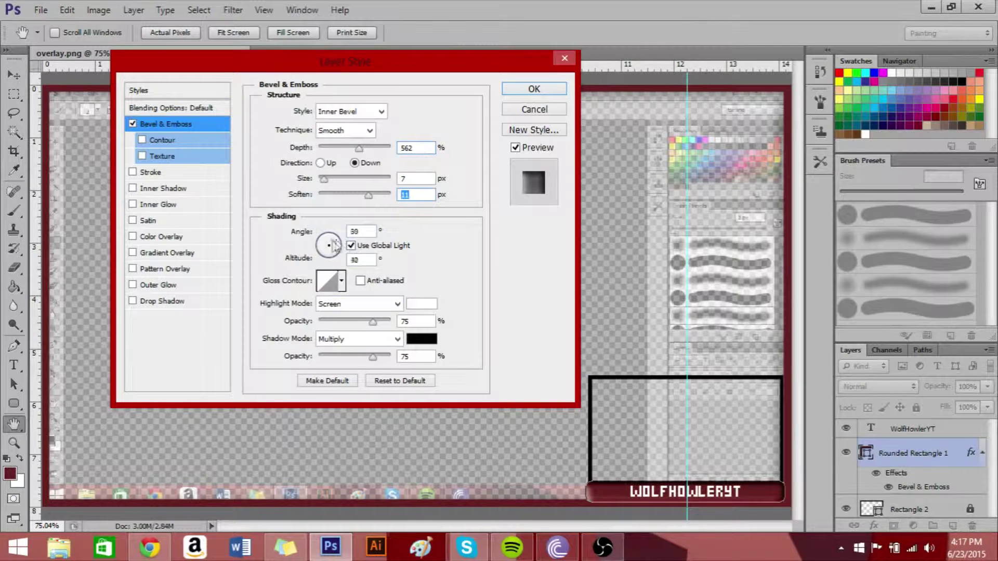
drag(336, 246, 331, 237)
click(358, 304)
click(353, 238)
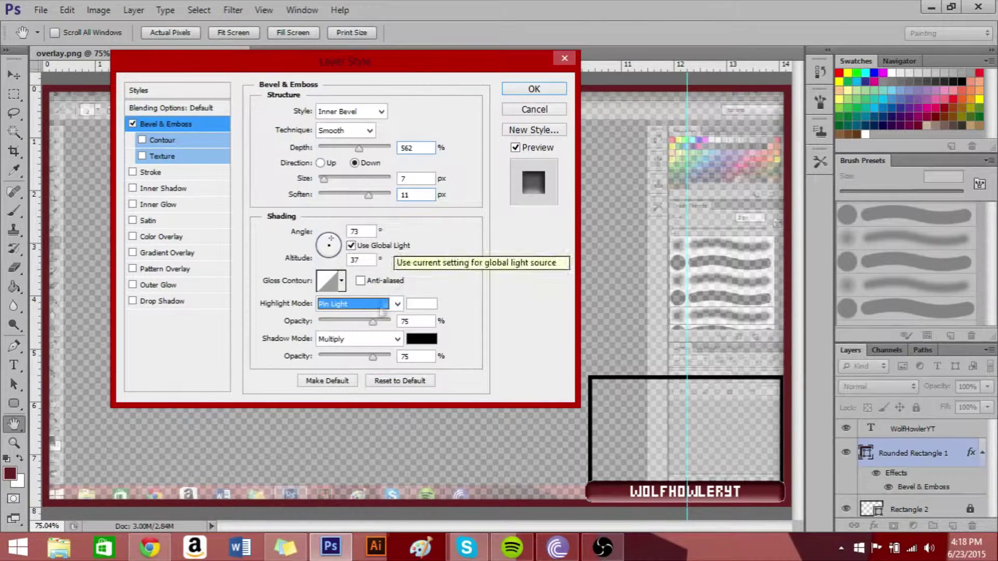
click(421, 304)
click(753, 99)
click(662, 124)
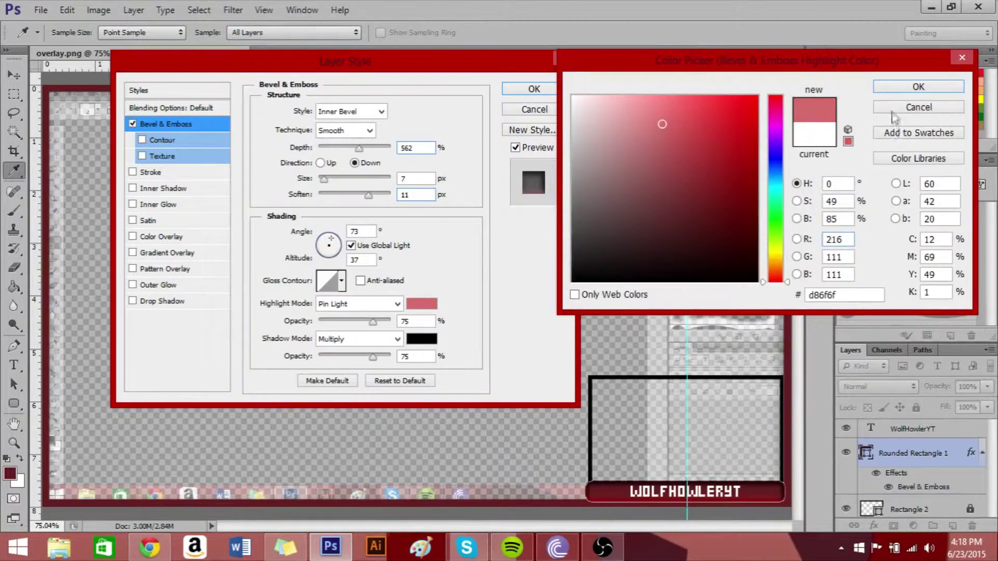
click(904, 88)
Switch the highlight blend to Normal, then trial and cancel a lower shadow opacity.
click(359, 303)
click(395, 15)
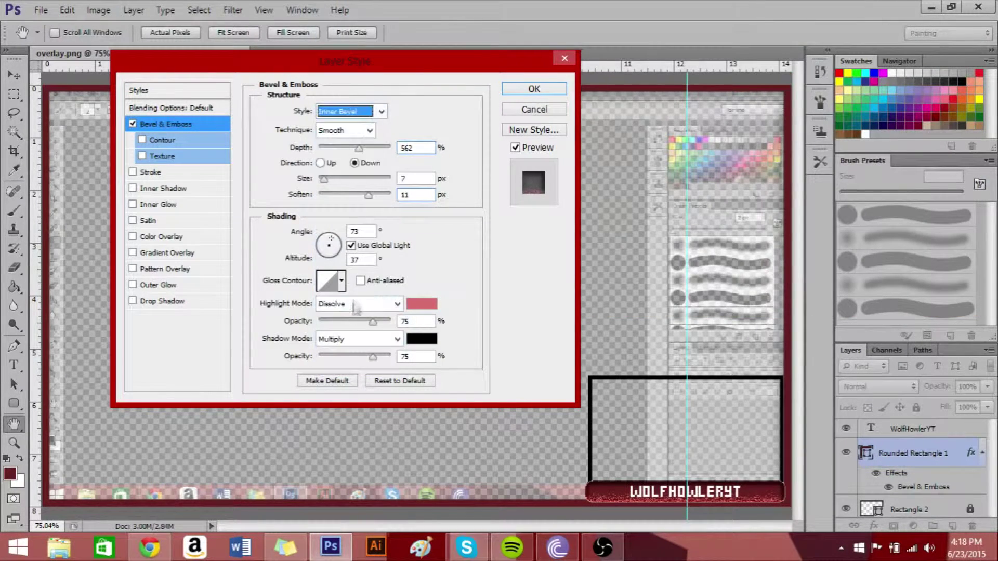
click(356, 308)
click(332, 6)
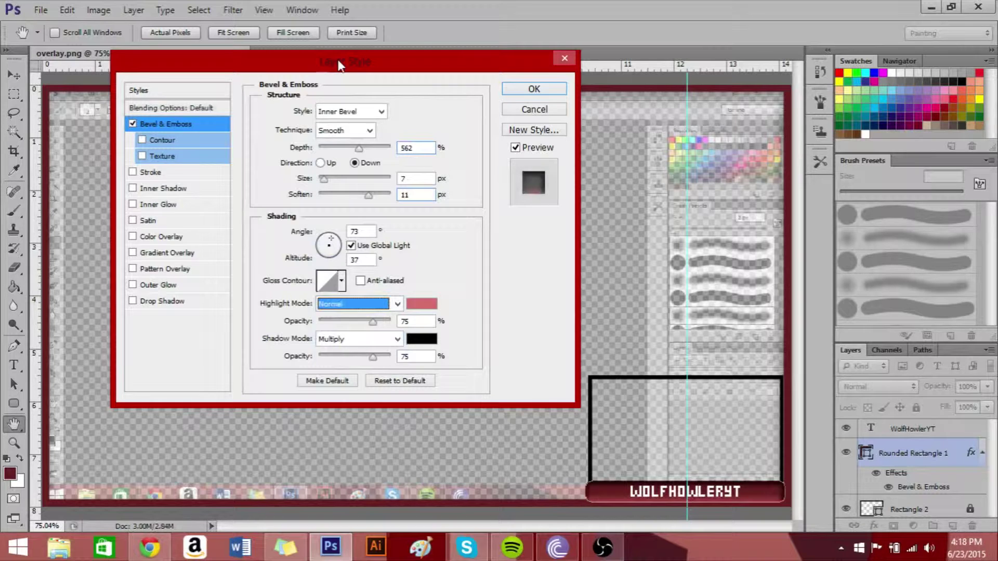
key(Return)
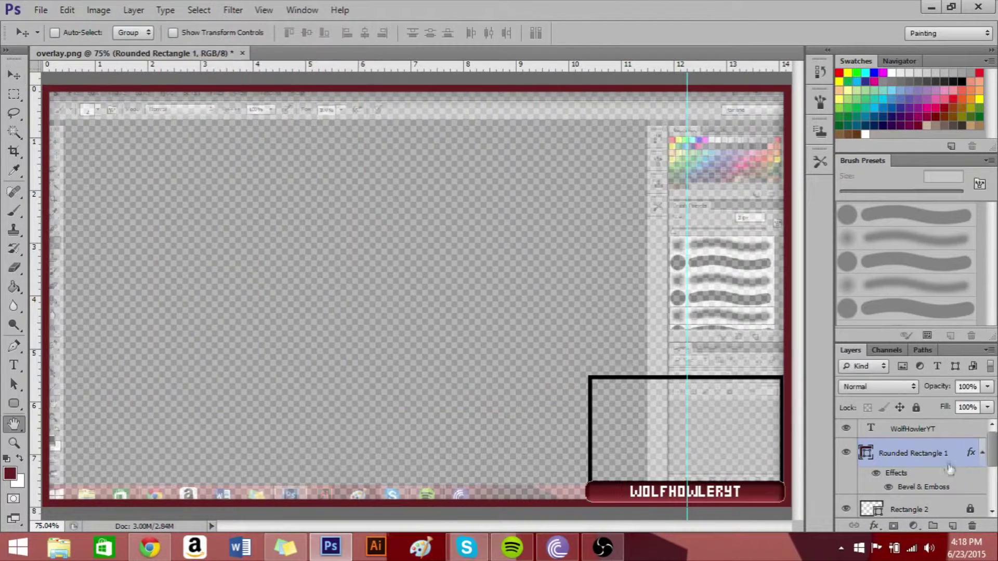
double_click(950, 469)
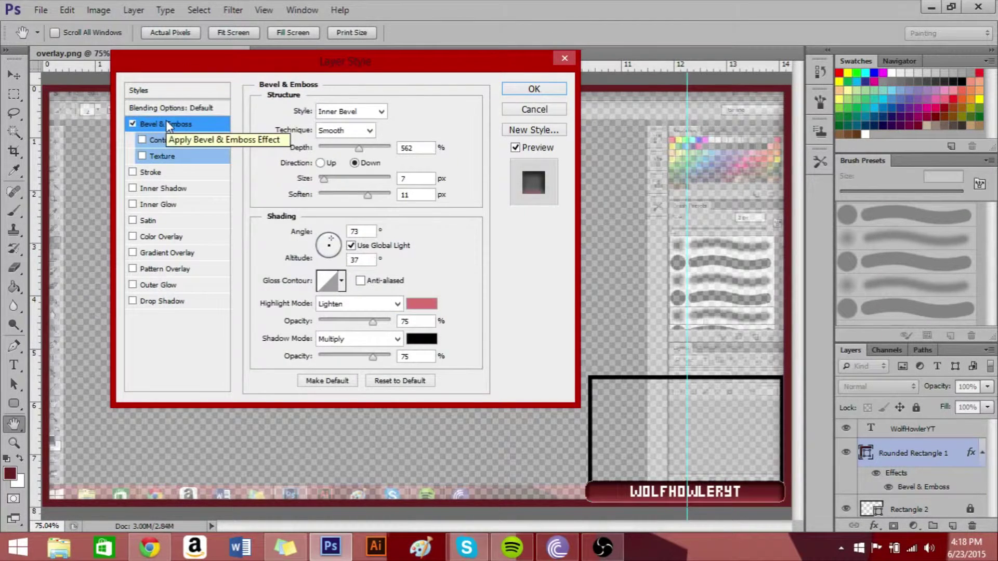
drag(353, 355, 365, 358)
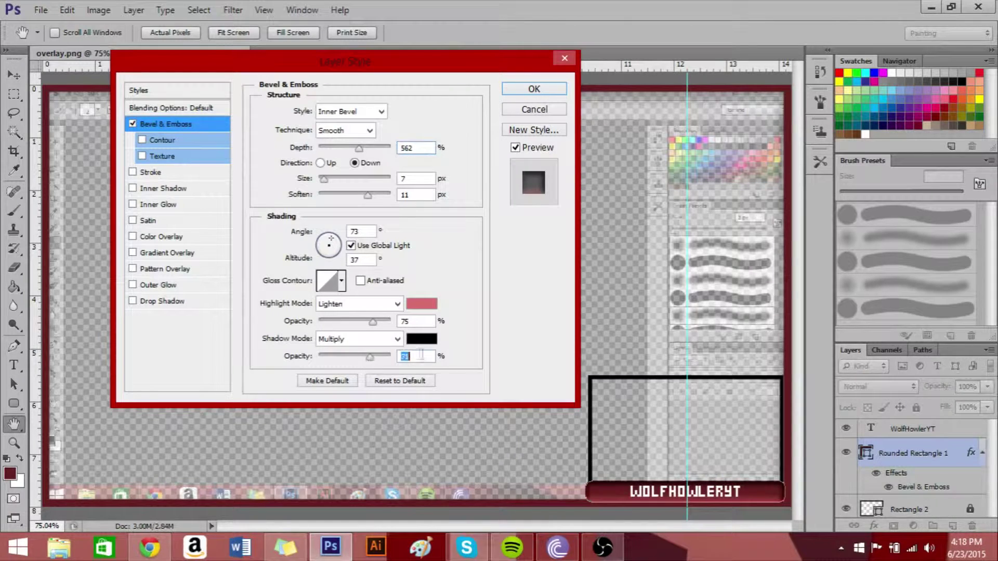
key(Escape)
Set the bevel shadow colour to dark red #3c1717 and apply the effect.
double_click(960, 472)
click(163, 123)
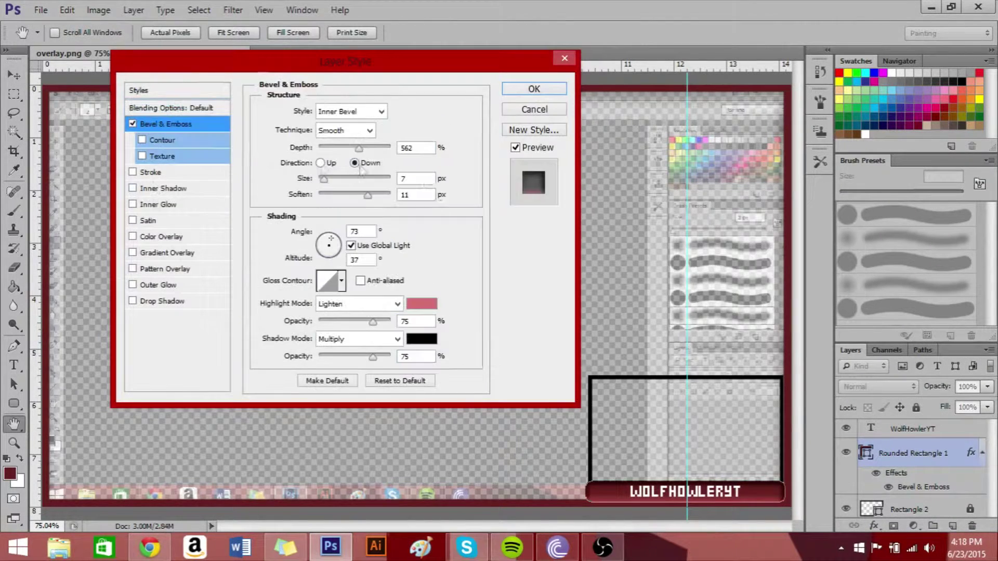
click(427, 339)
click(686, 238)
click(675, 244)
key(Return)
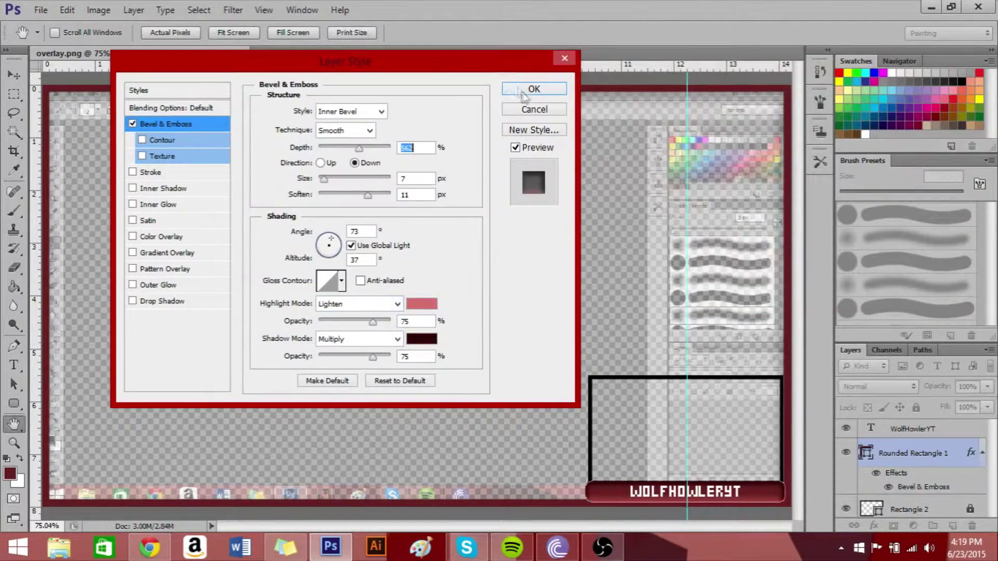
click(533, 89)
scroll(914, 467, down, 1)
double_click(938, 469)
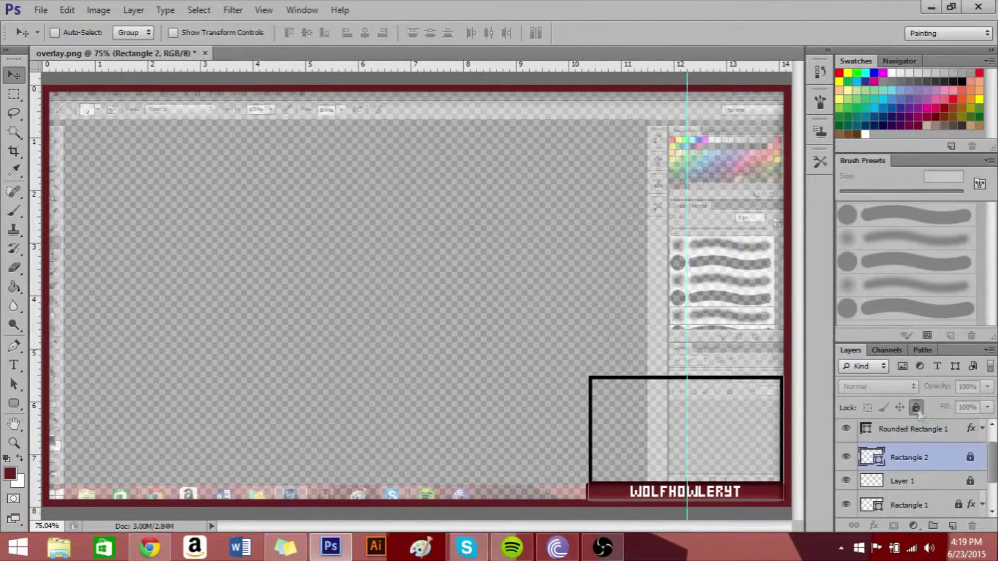
Give the webcam box a Color Overlay of dark red #672028.
click(160, 236)
click(425, 111)
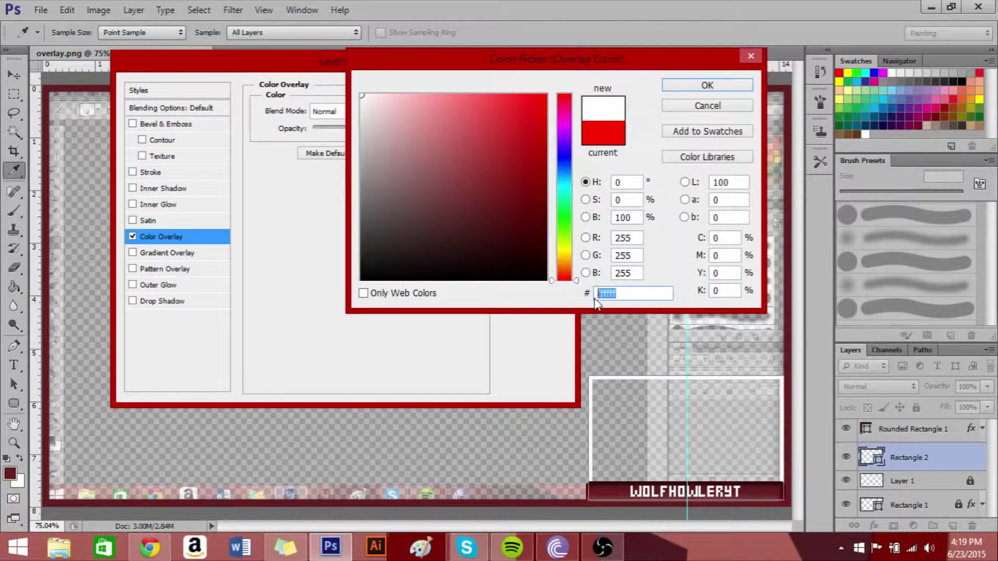
text(672028)
key(Return)
Replace an inner glow with an outer glow using a dark-red-to-transparent gradient, spread ~23.
click(154, 205)
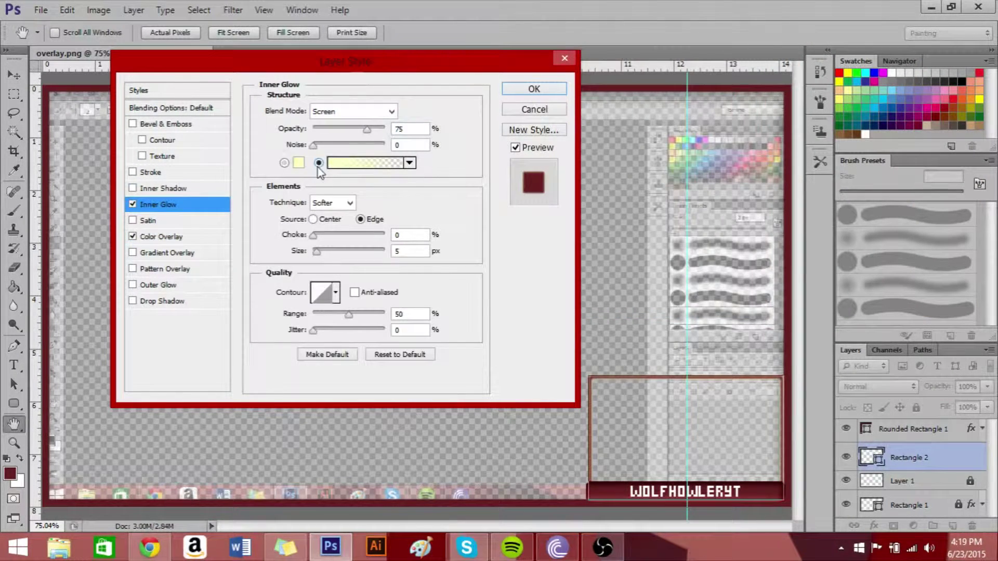
click(410, 164)
click(326, 190)
click(453, 166)
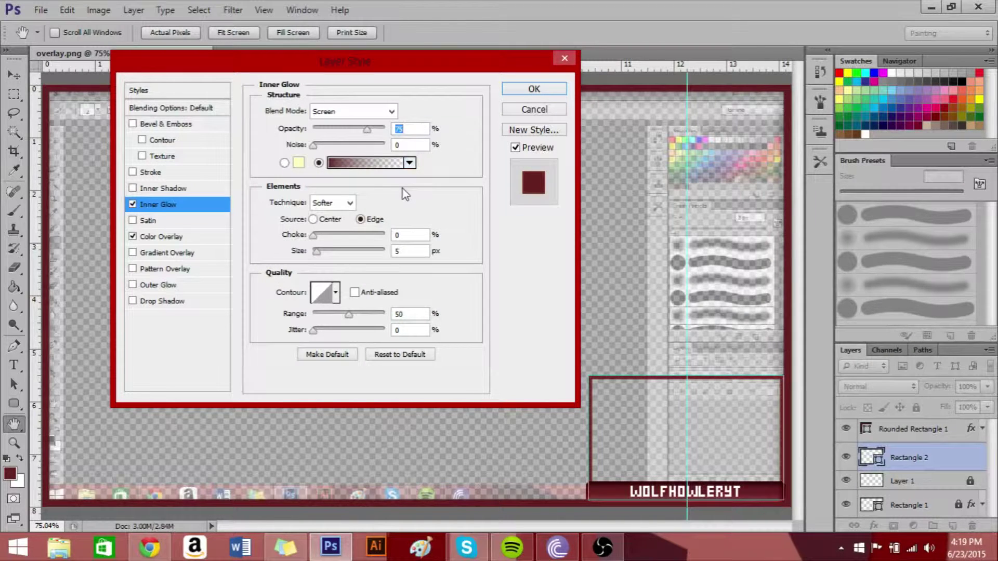
click(132, 204)
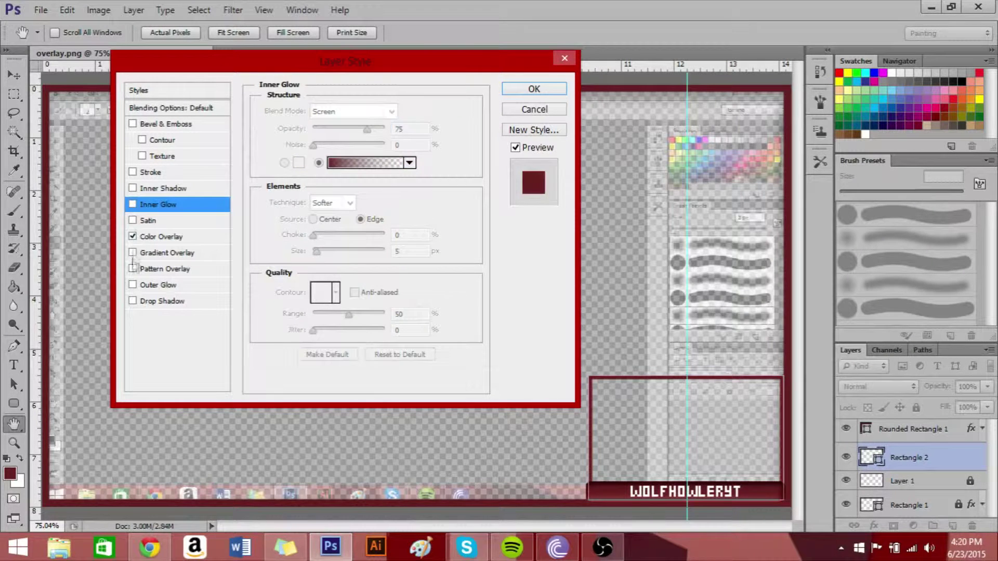
click(156, 285)
click(410, 164)
click(326, 191)
drag(313, 220, 324, 247)
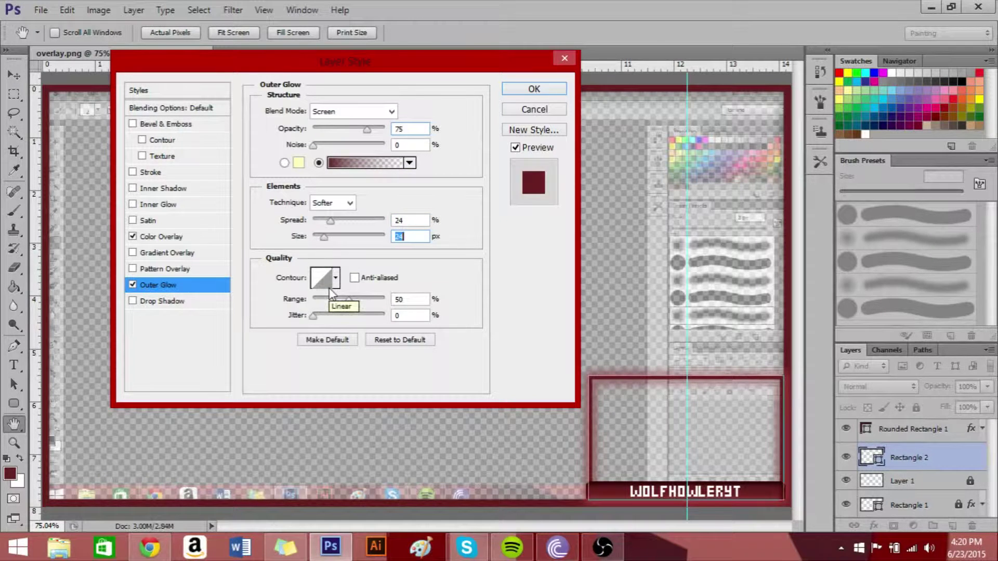
Choose the outer glow contour, apply it, and reposition Rectangle 1 in the layer stack.
click(335, 278)
click(369, 312)
click(278, 335)
click(371, 337)
key(Return)
key(Return)
click(983, 457)
drag(907, 504, 931, 491)
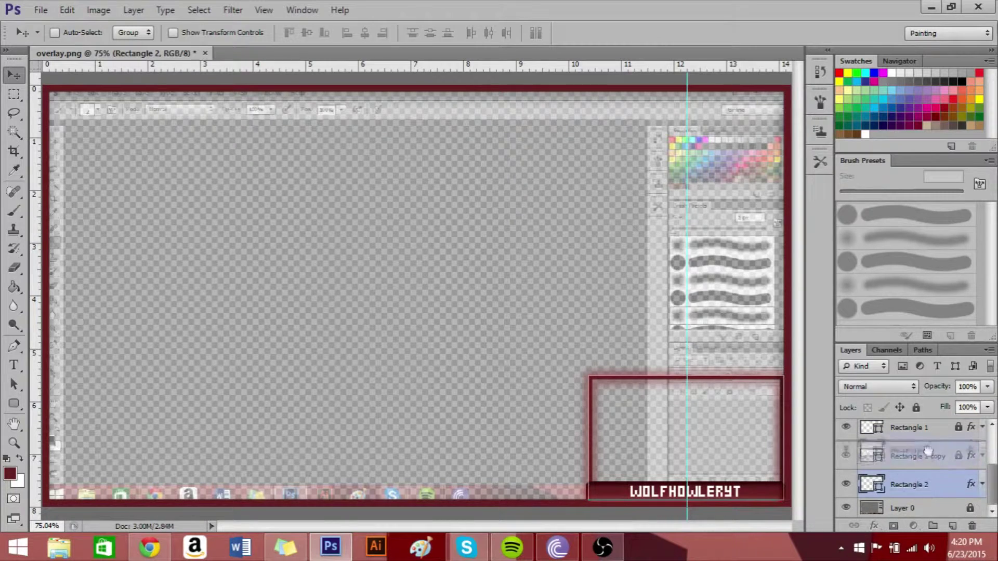
Unlock the Rounded Rectangle 1 name plate layer and adjust its opacity.
scroll(991, 484, up, 1)
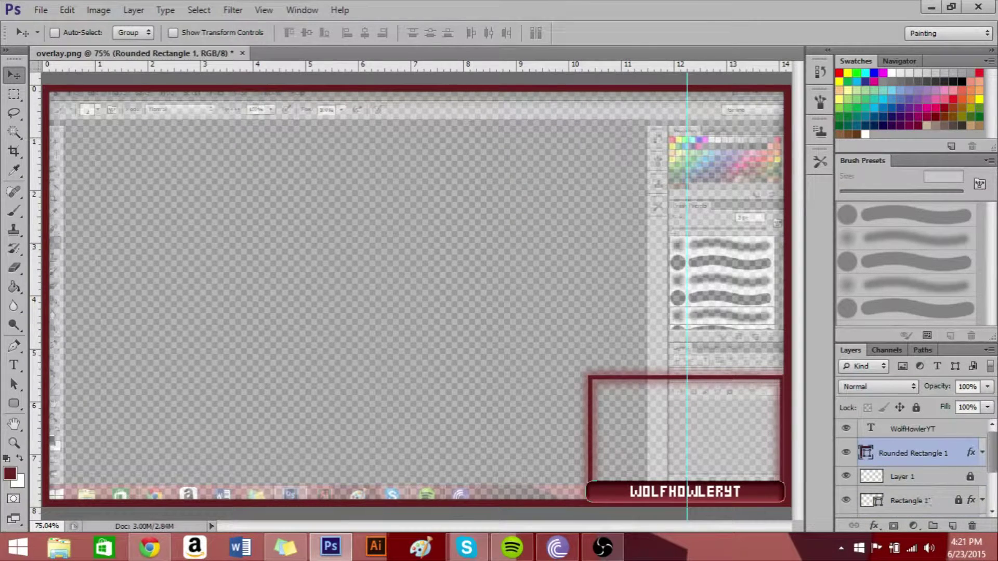
click(946, 500)
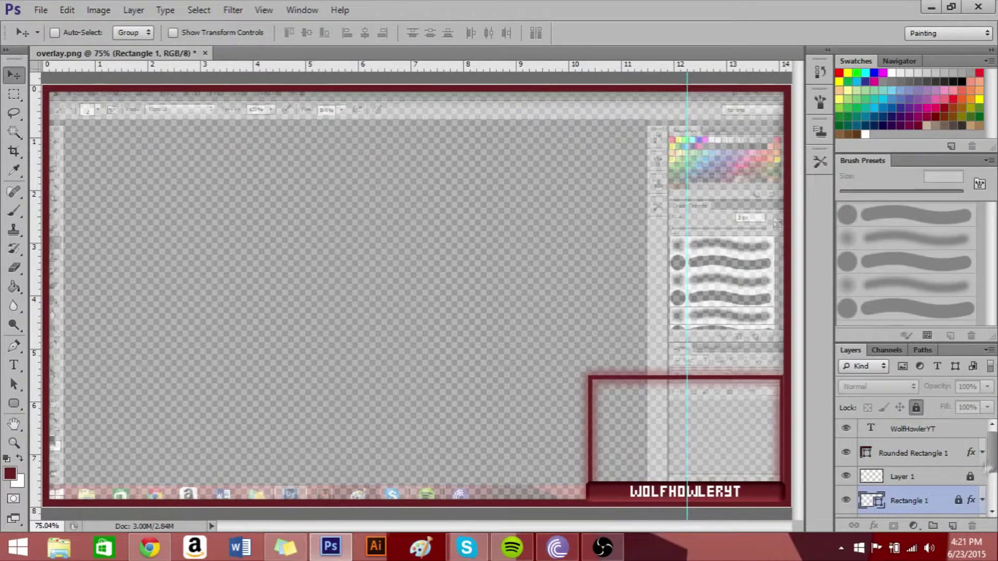
click(932, 444)
click(915, 408)
click(936, 387)
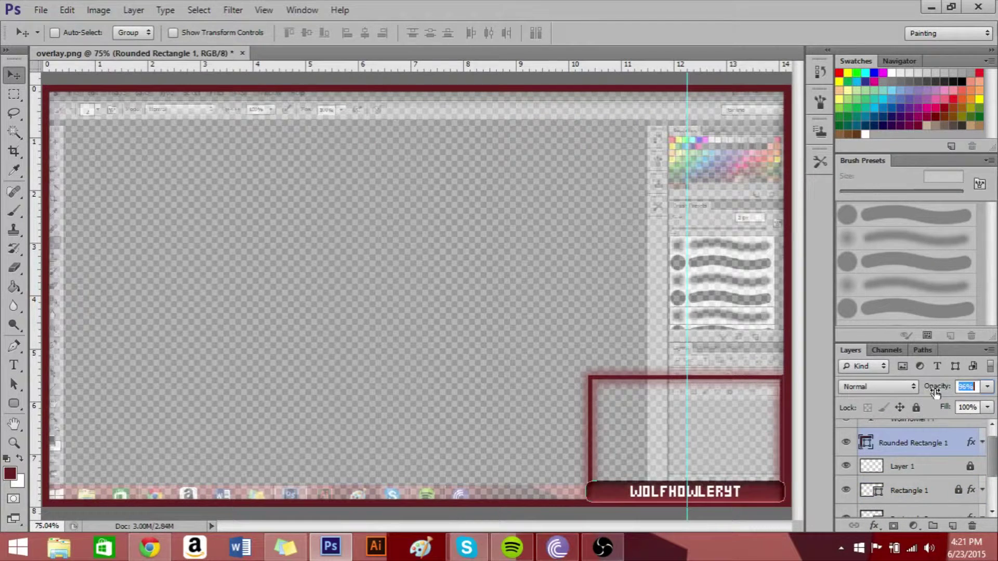
click(934, 477)
scroll(939, 468, up, 1)
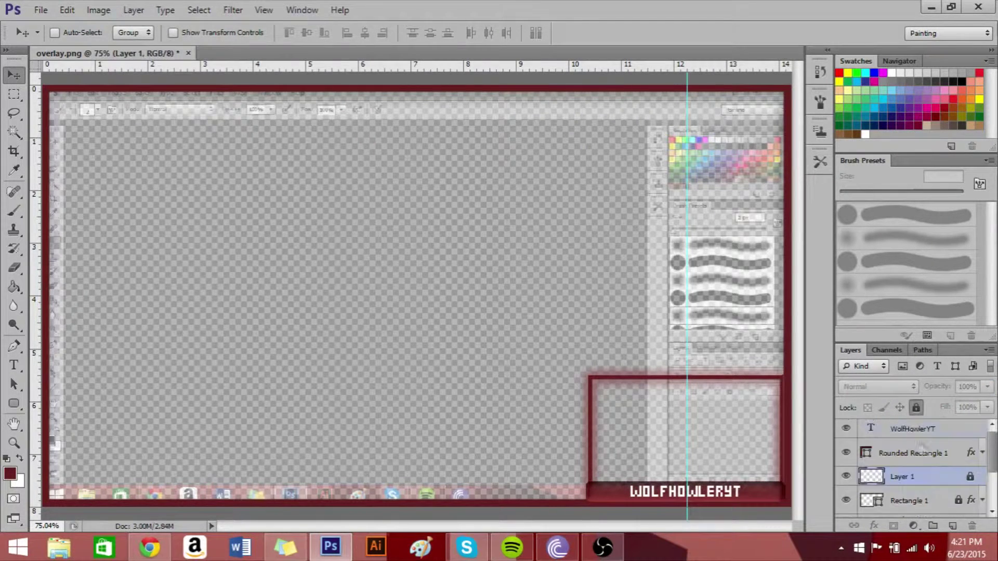
Make the WolfHowlerYT name text white instead of black.
double_click(870, 428)
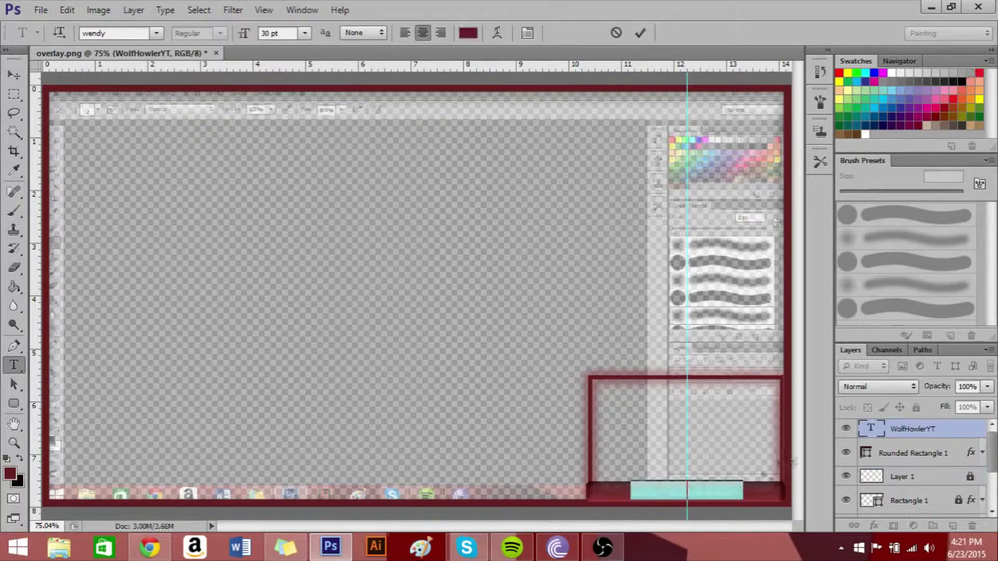
click(468, 33)
click(360, 279)
click(697, 85)
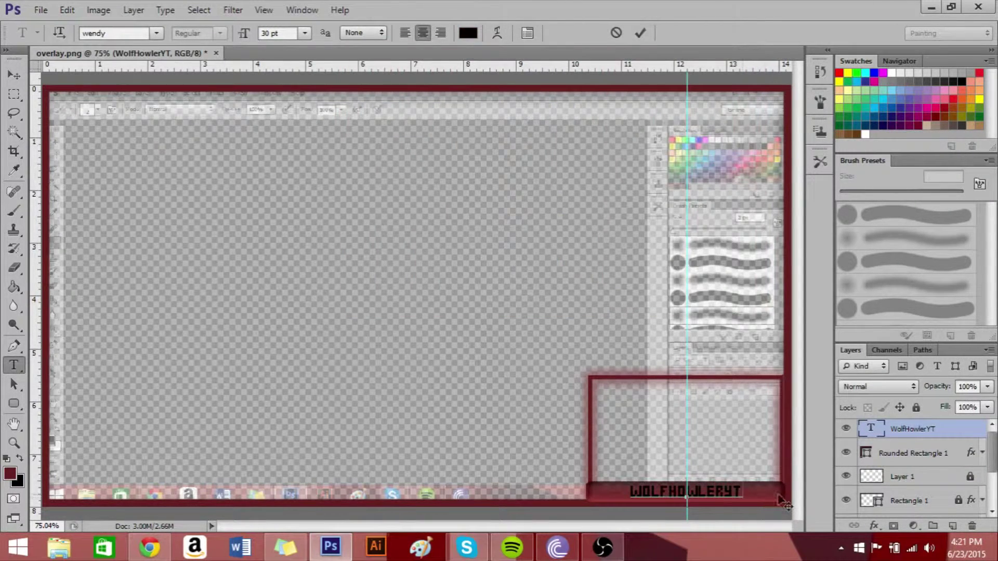
key(ctrl+z)
click(468, 33)
click(706, 80)
Set the name text anti-aliasing to Sharp, commit it, and lock the layer.
scroll(266, 34, up, 5)
click(363, 33)
click(359, 44)
click(756, 493)
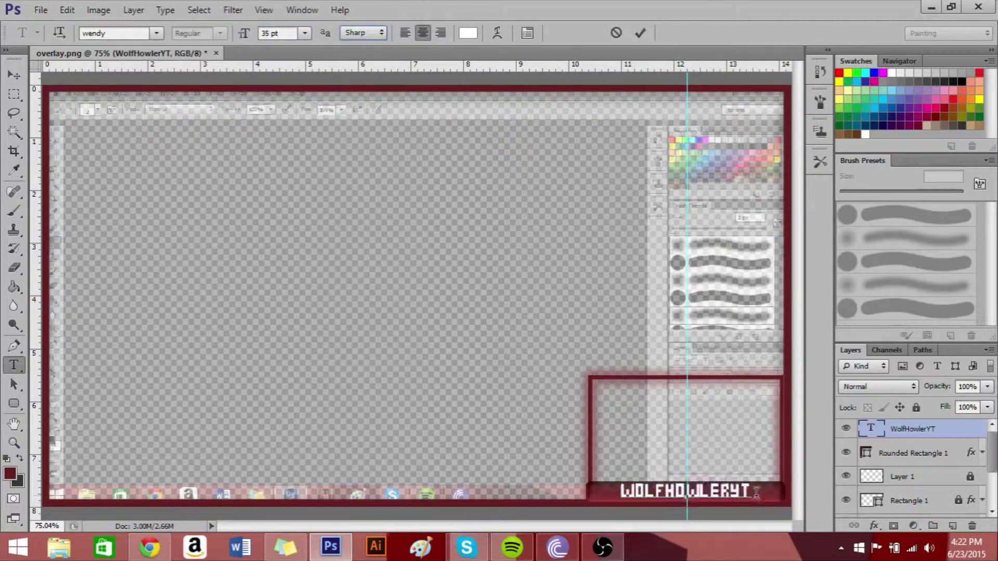
click(915, 408)
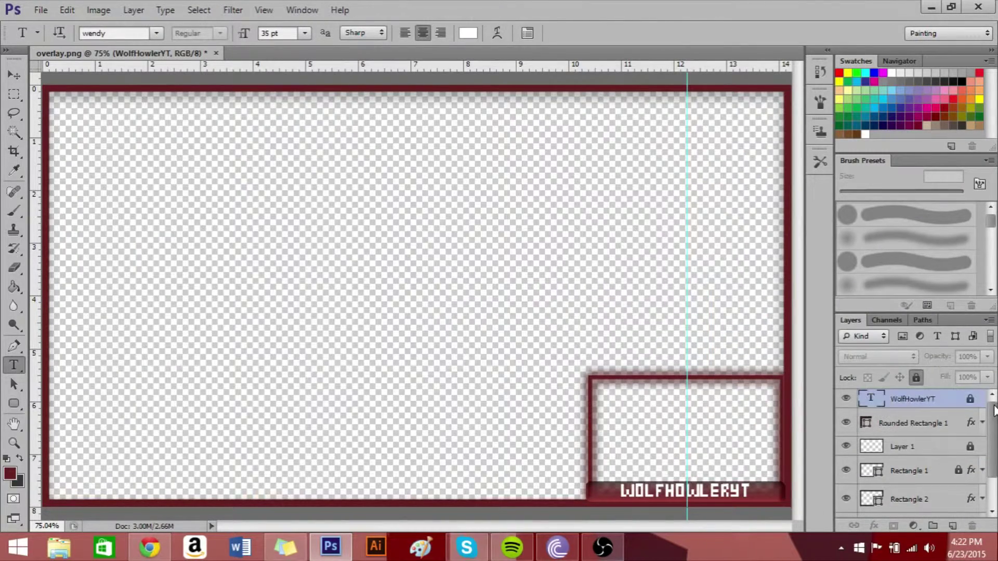
Move the Rounded Rectangle 1 name plate layer below Rectangle 2.
drag(909, 423, 910, 458)
scroll(914, 447, down, 2)
drag(909, 418, 914, 474)
click(938, 408)
click(934, 499)
click(933, 462)
key(v)
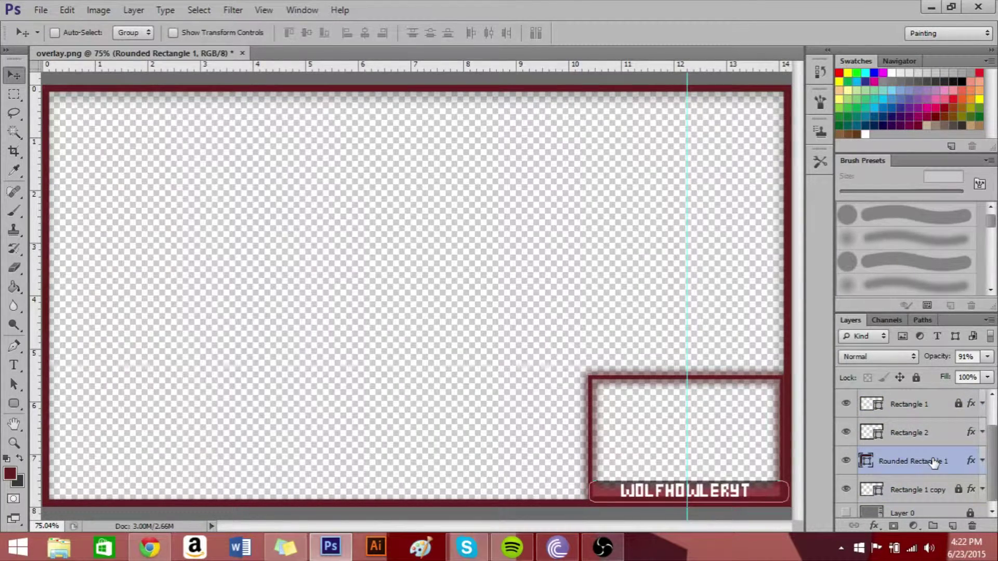
Move the name plate back up below Layer 1, then step back twice with Ctrl+Alt+Z.
click(933, 434)
click(938, 411)
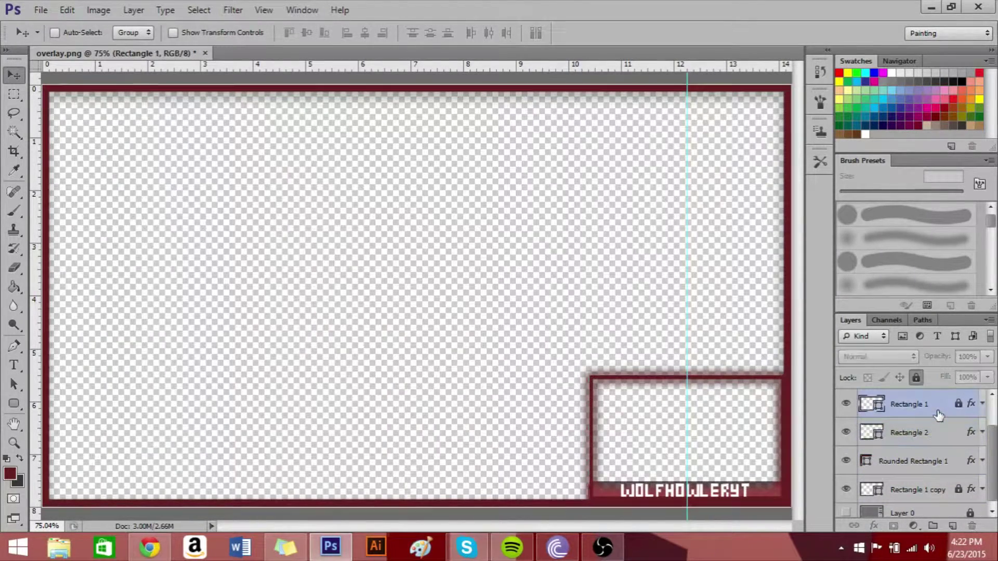
click(934, 472)
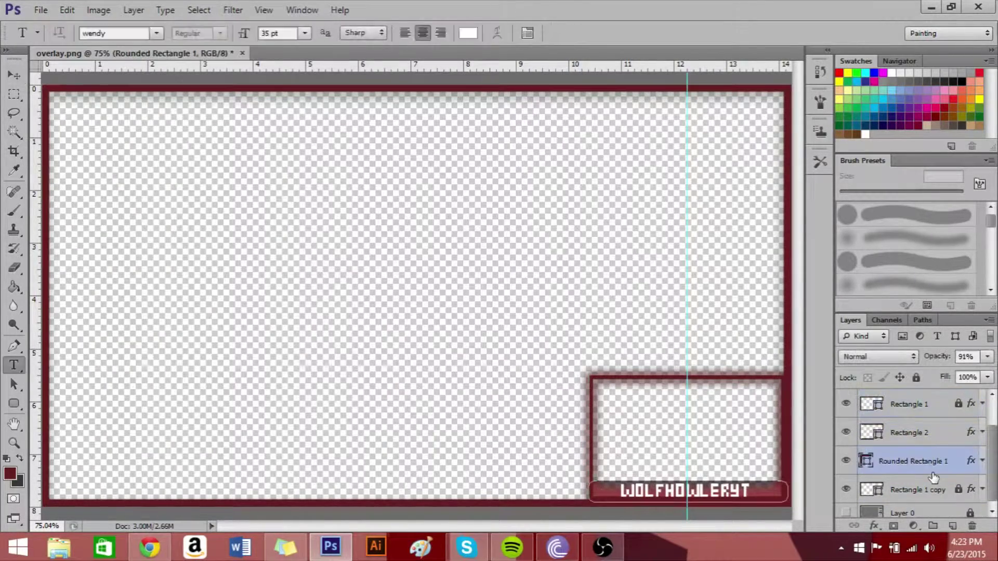
drag(925, 461, 925, 423)
click(917, 409)
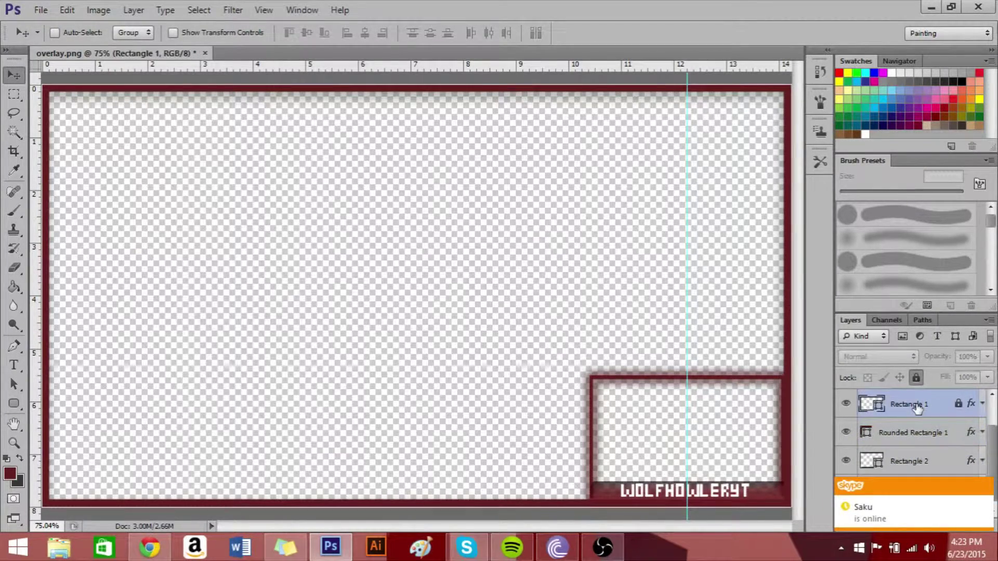
scroll(993, 447, up, 2)
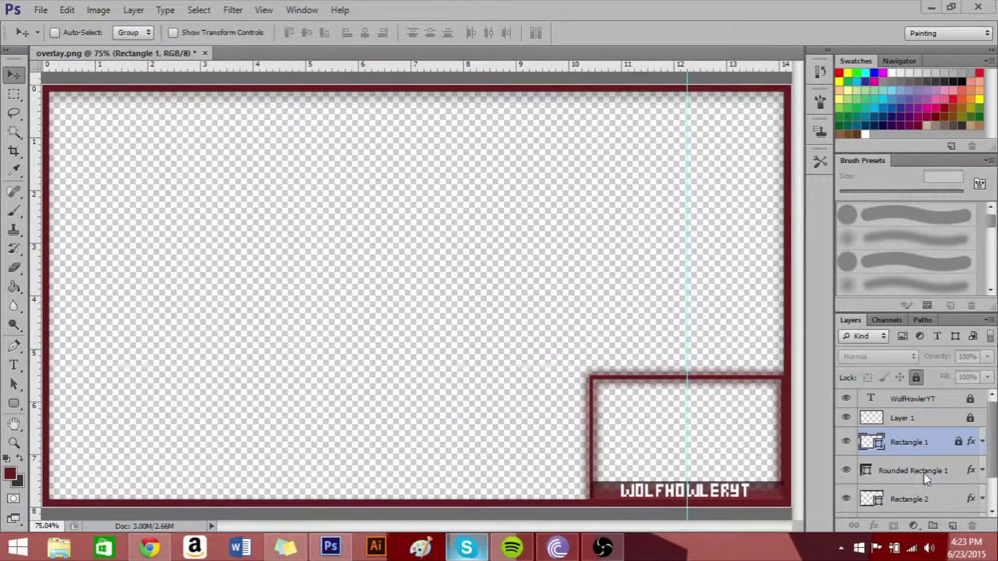
mouse_move(924, 472)
mouse_down()
mouse_move(917, 417)
mouse_move(930, 427)
mouse_up()
click(942, 424)
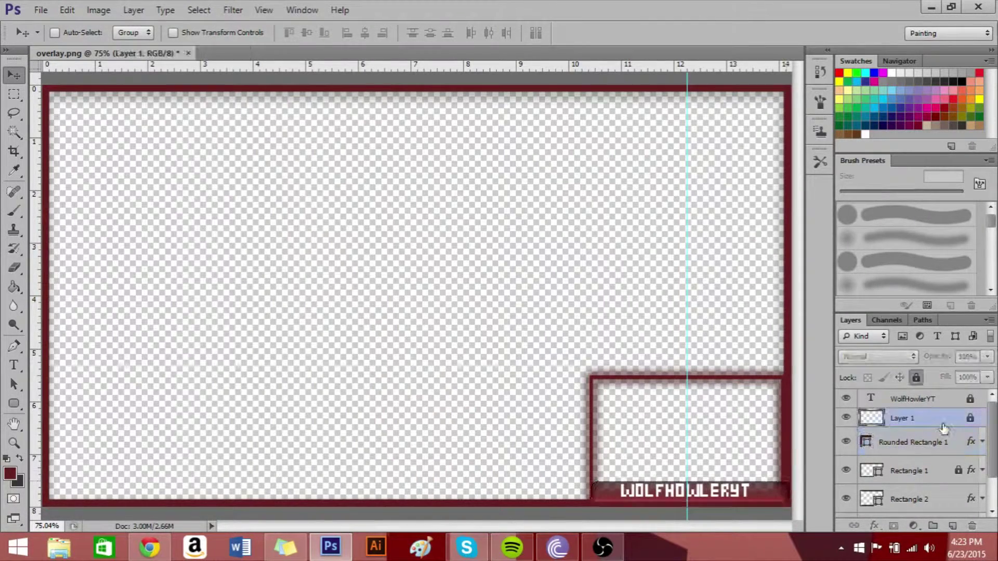
key(ctrl+alt+z)
key(ctrl+alt+z)
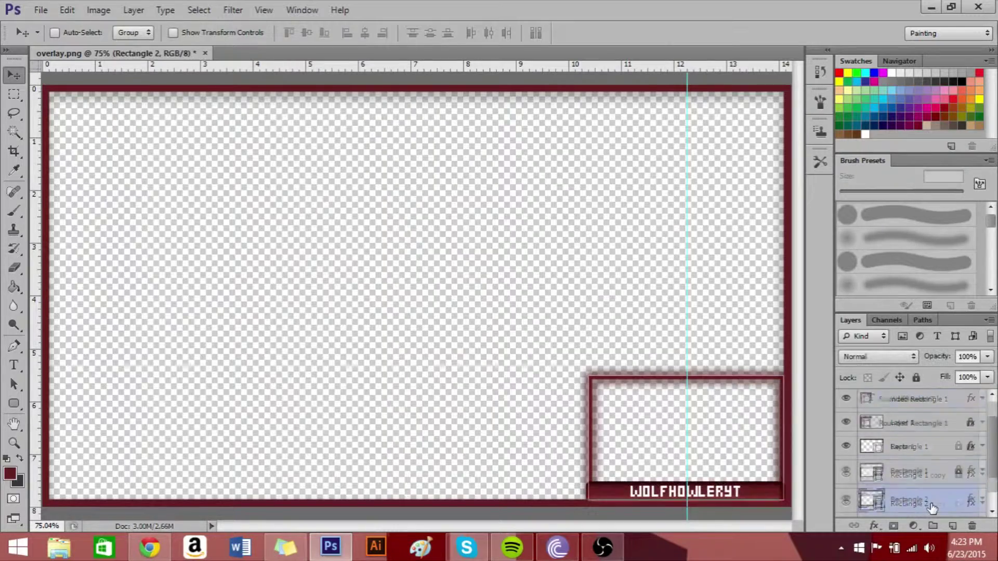
key(ctrl+alt+z)
key(ctrl+alt+z)
key(ctrl+alt+z)
key(ctrl+alt+z)
key(ctrl+alt+z)
key(ctrl+alt+z)
key(ctrl+alt+z)
key(ctrl+alt+z)
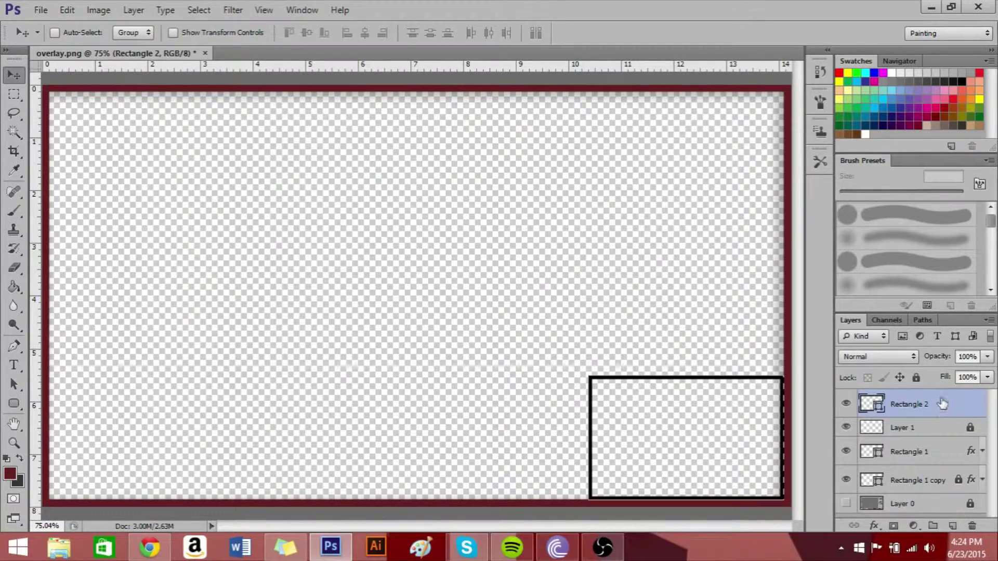
Give the webcam box outline a dark red #672020 Color Overlay.
double_click(942, 405)
click(156, 237)
click(410, 110)
text(672020)
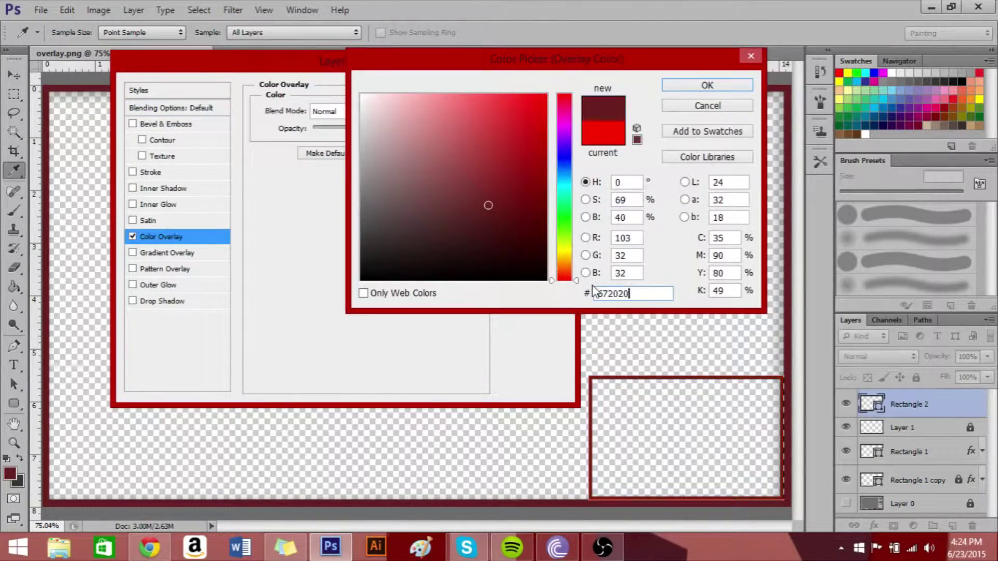
click(707, 85)
click(538, 89)
Nudge the webcam box into place, lock it, and move it below Layer 1.
key(Down)
key(Down)
key(Down)
key(Down)
key(Down)
key(Right)
key(Right)
key(Right)
key(Left)
key(Left)
key(Left)
click(915, 377)
key(ctrl+[)
Lock Rectangle 1 and group the border rectangles as Group 1.
click(909, 452)
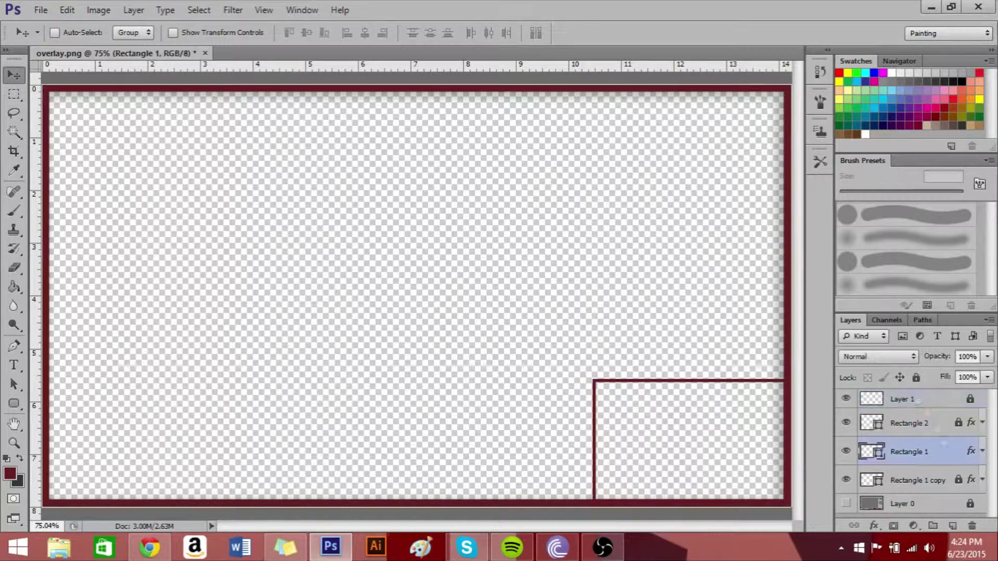
click(916, 377)
key(ctrl+g)
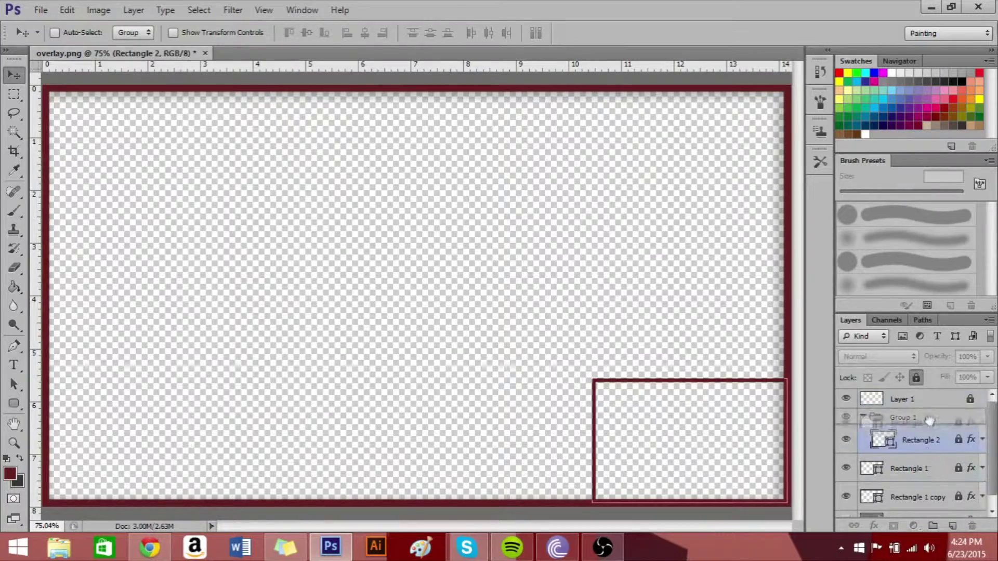
click(920, 417)
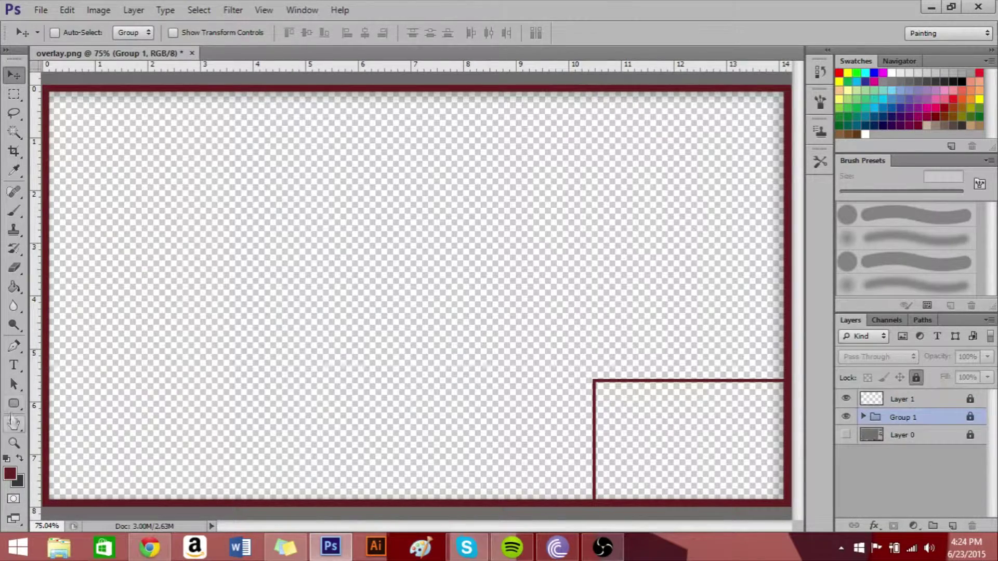
drag(14, 403, 73, 406)
Draw a bar along the webcam box bottom and fill it dark red.
drag(598, 477, 788, 502)
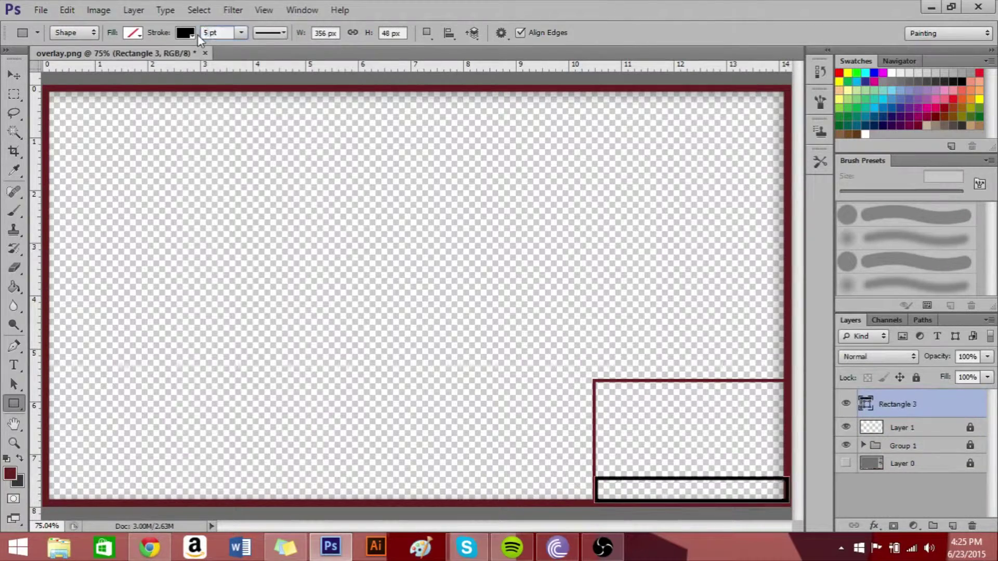
key(v)
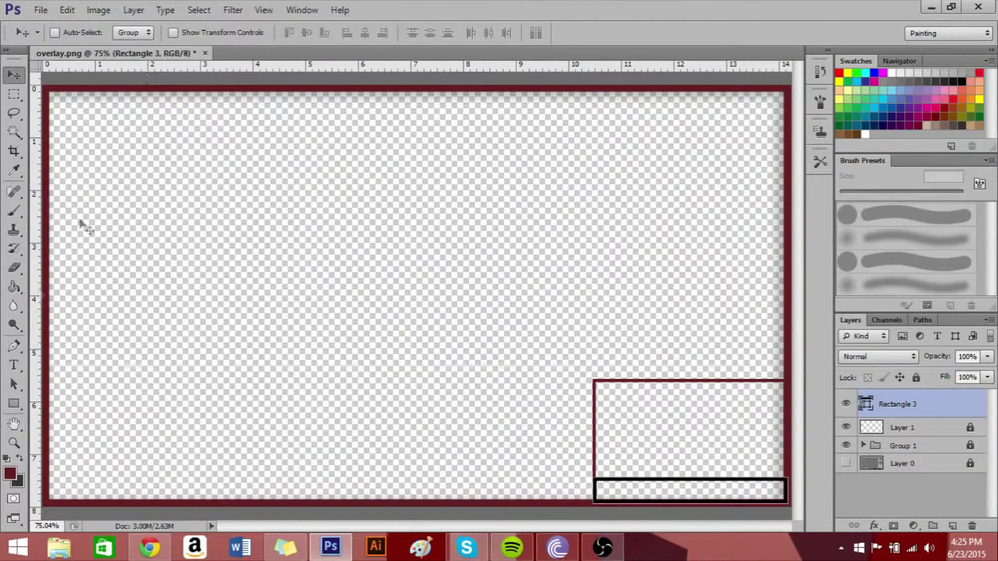
click(14, 403)
click(134, 33)
click(254, 61)
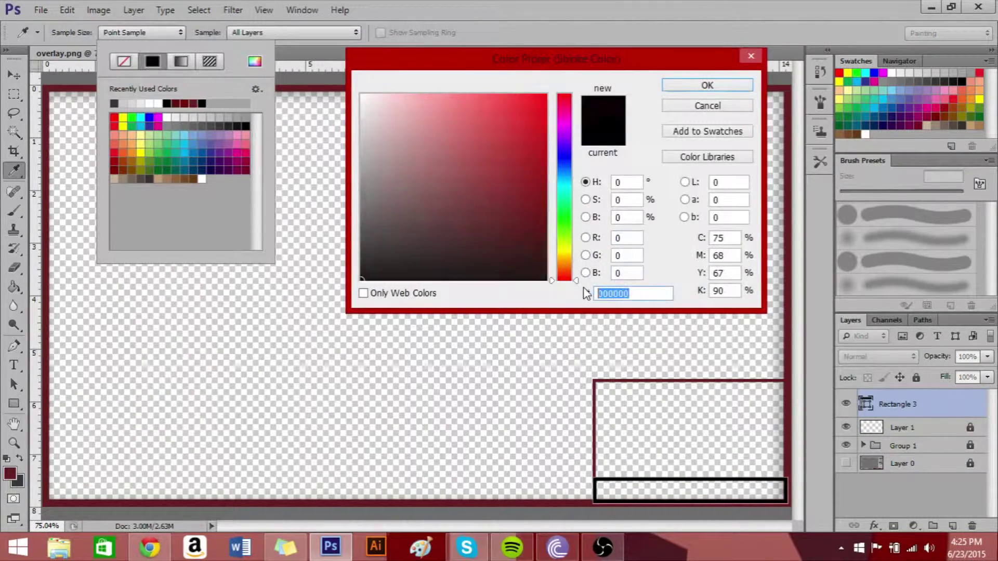
key(Tab)
key(Escape)
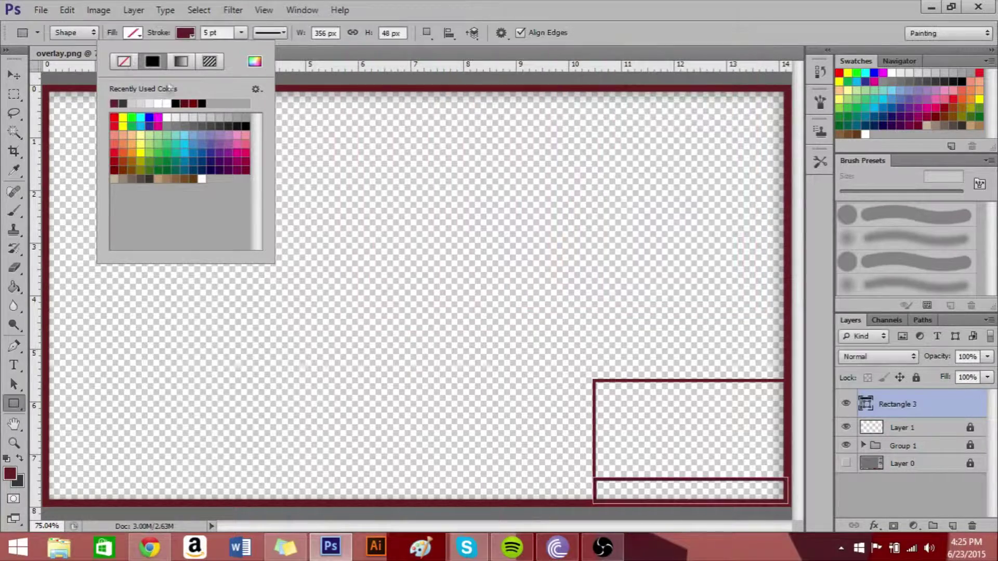
click(199, 63)
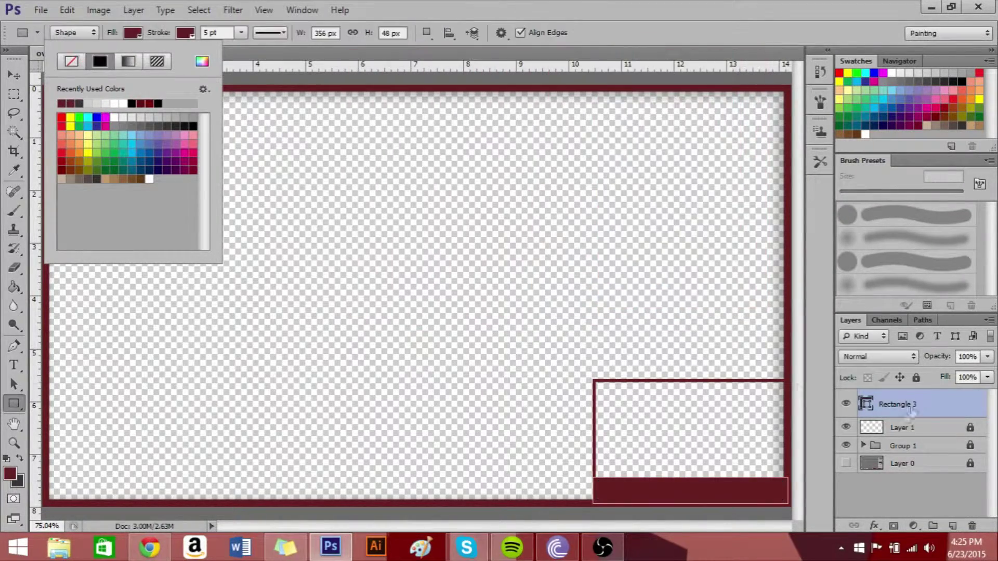
Move the Rectangle 3 bar to the bottom of Group 1.
click(863, 417)
scroll(915, 457, down, 1)
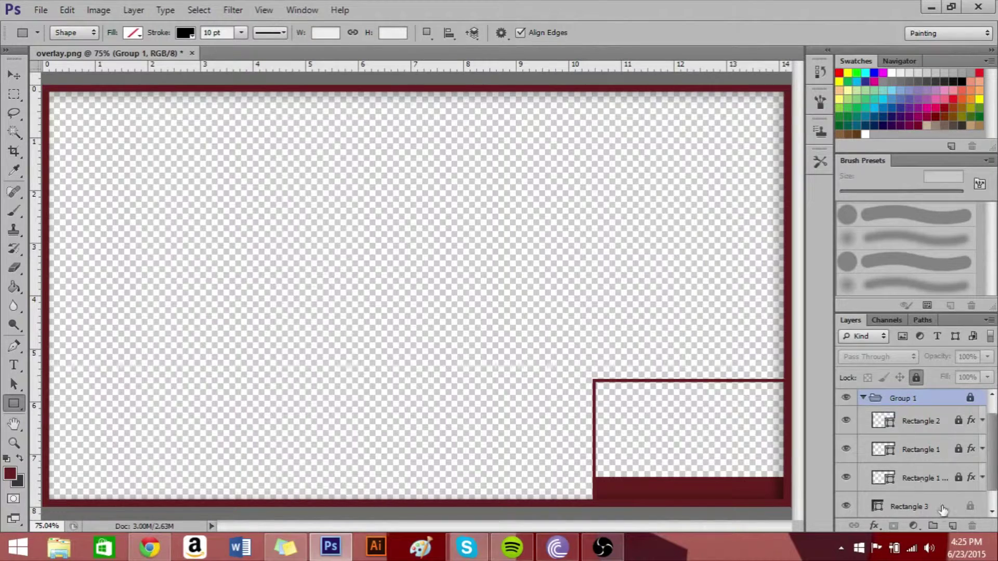
click(926, 416)
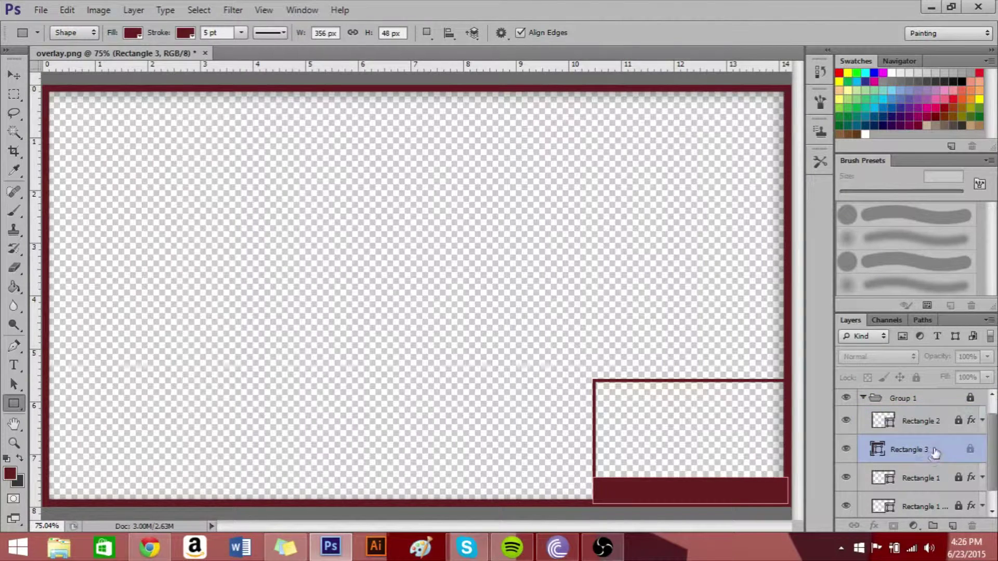
drag(936, 424, 938, 512)
click(862, 395)
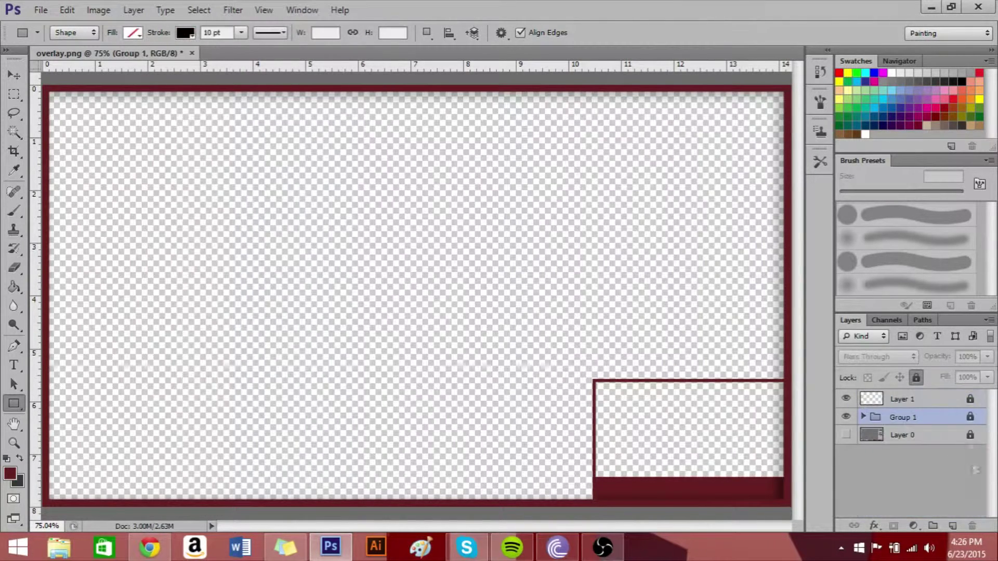
Undo a trial move of Rectangle 2, then start a text layer on the red bar.
click(864, 418)
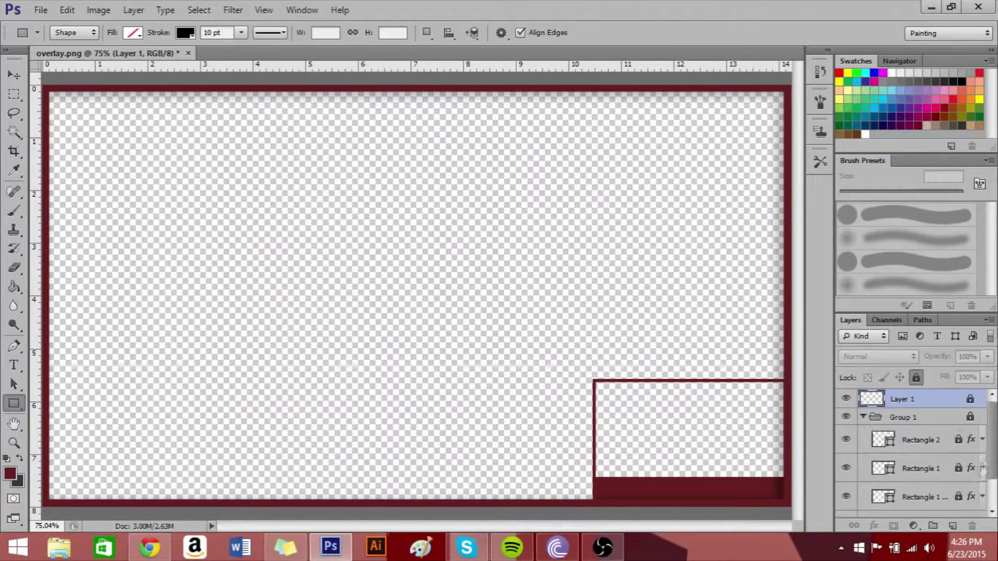
scroll(914, 442, down, 1)
click(916, 435)
click(913, 406)
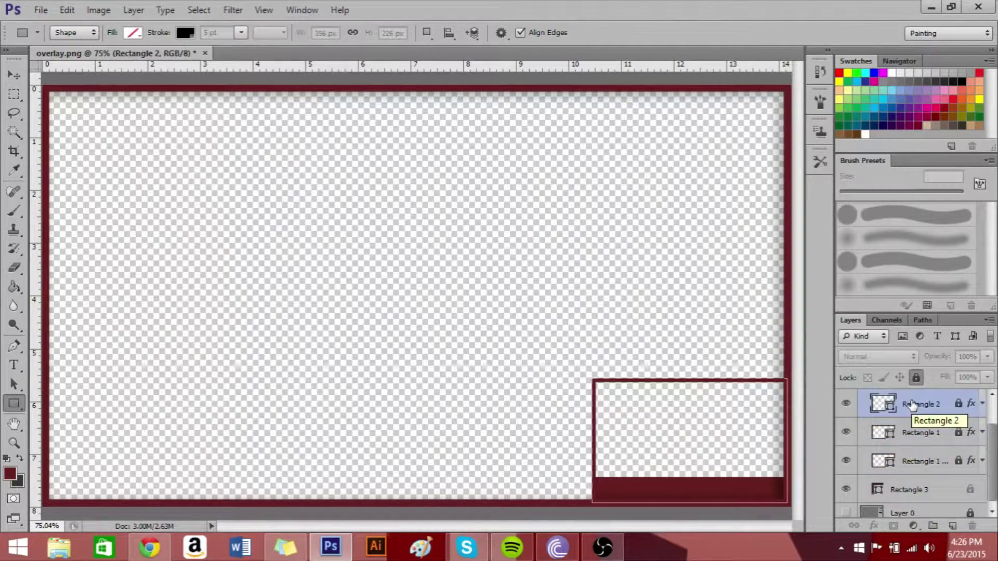
drag(910, 460, 918, 483)
key(ctrl+z)
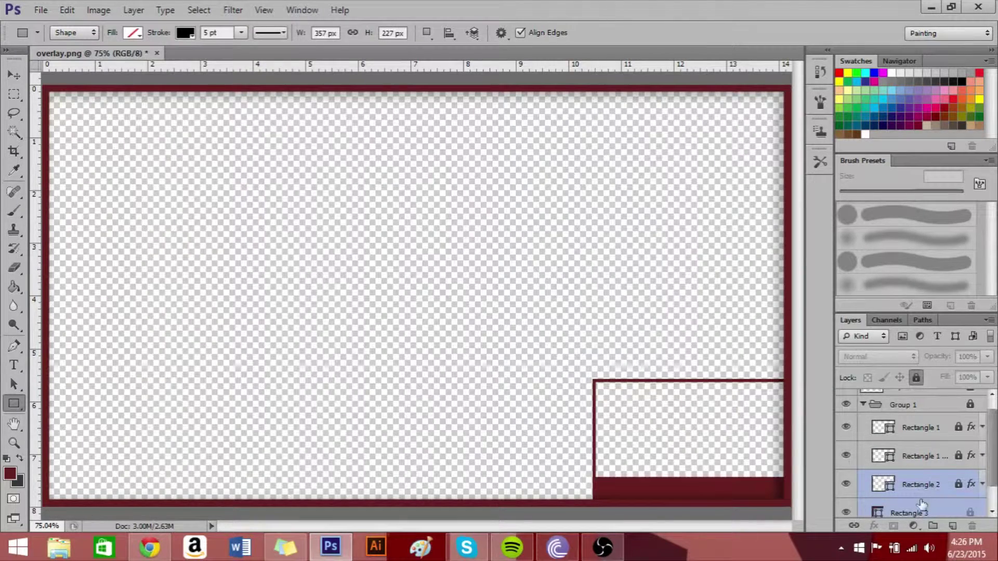
scroll(909, 447, up, 1)
click(862, 414)
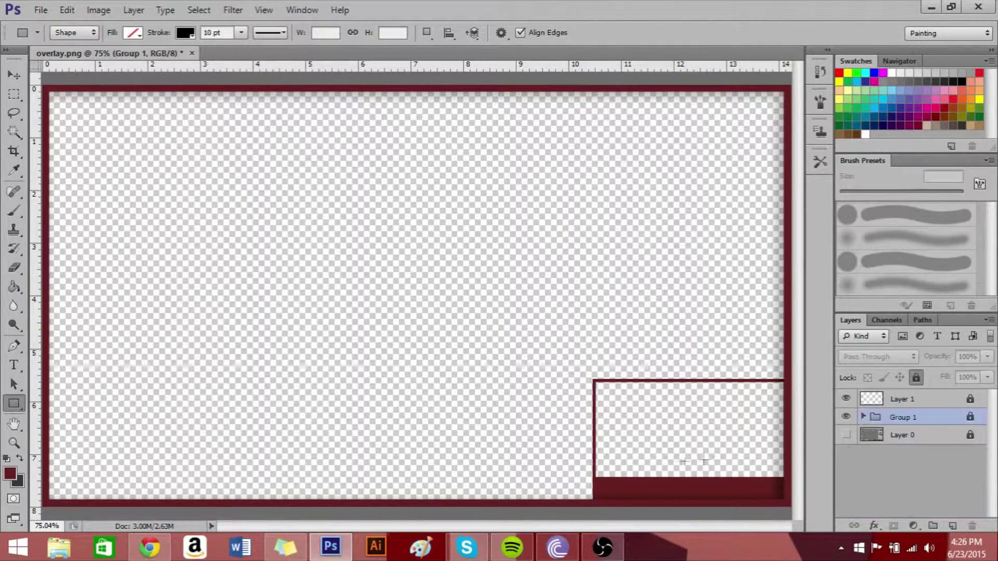
click(693, 494)
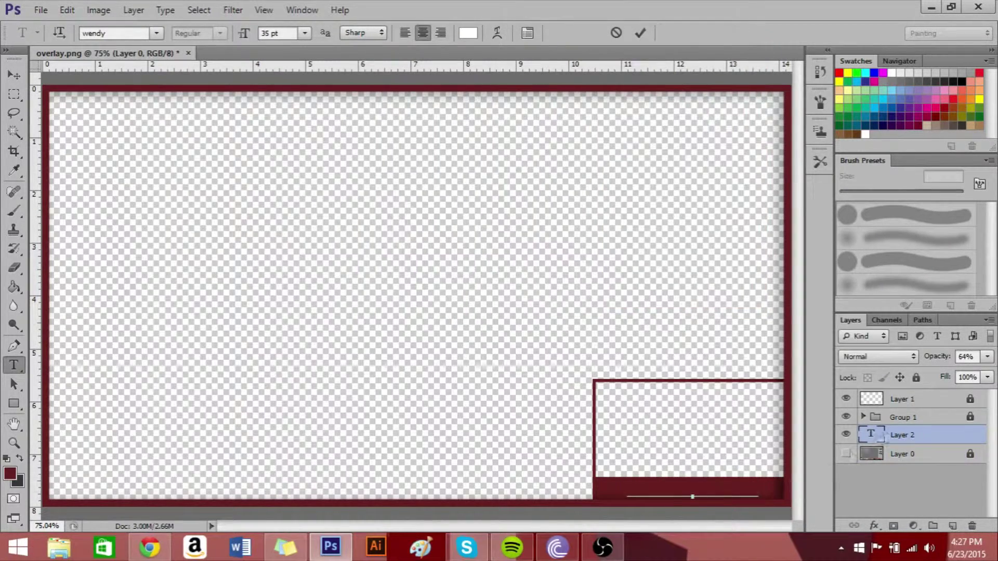
Enlarge the WolfHowlerYT name text to 48 pt.
double_click(687, 491)
click(305, 32)
click(305, 233)
click(304, 33)
click(289, 251)
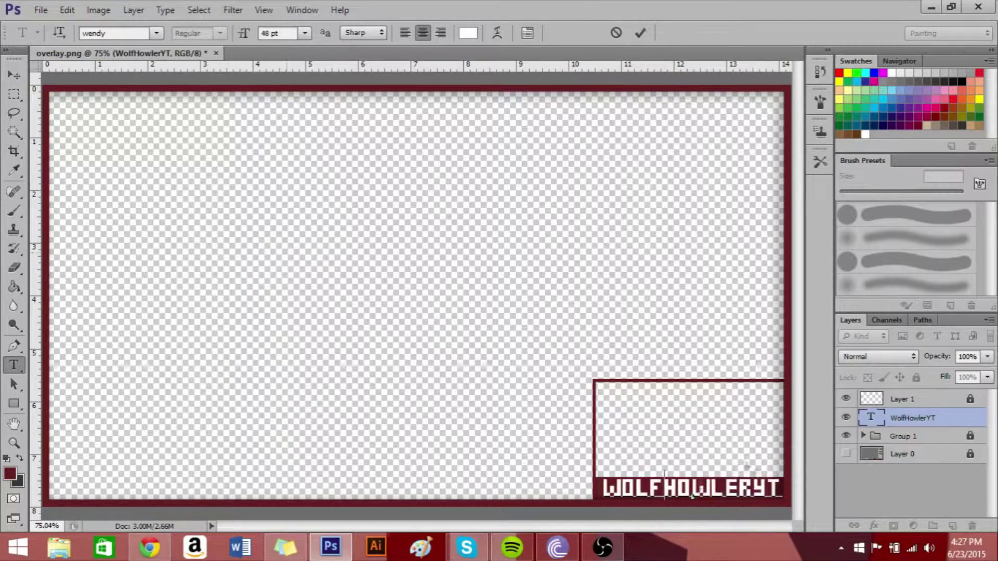
click(924, 400)
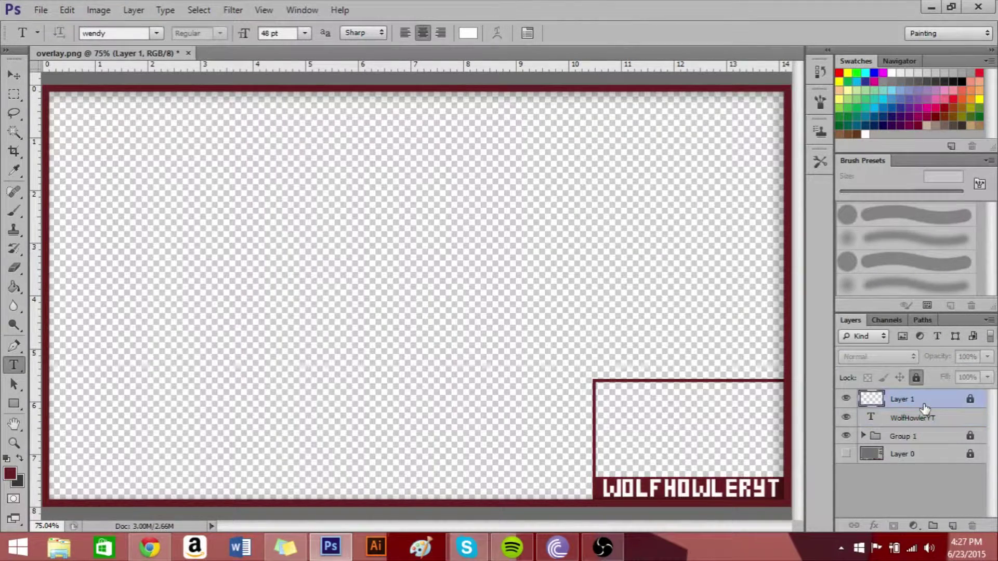
Add a grey Outer Glow to the name at about 46% opacity with a larger size.
double_click(925, 417)
click(132, 285)
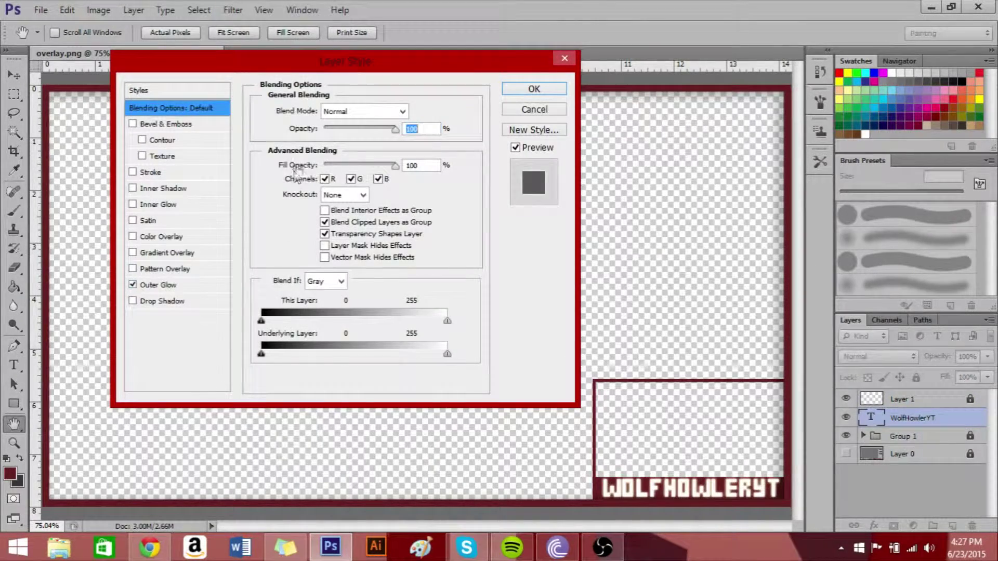
drag(364, 140, 352, 147)
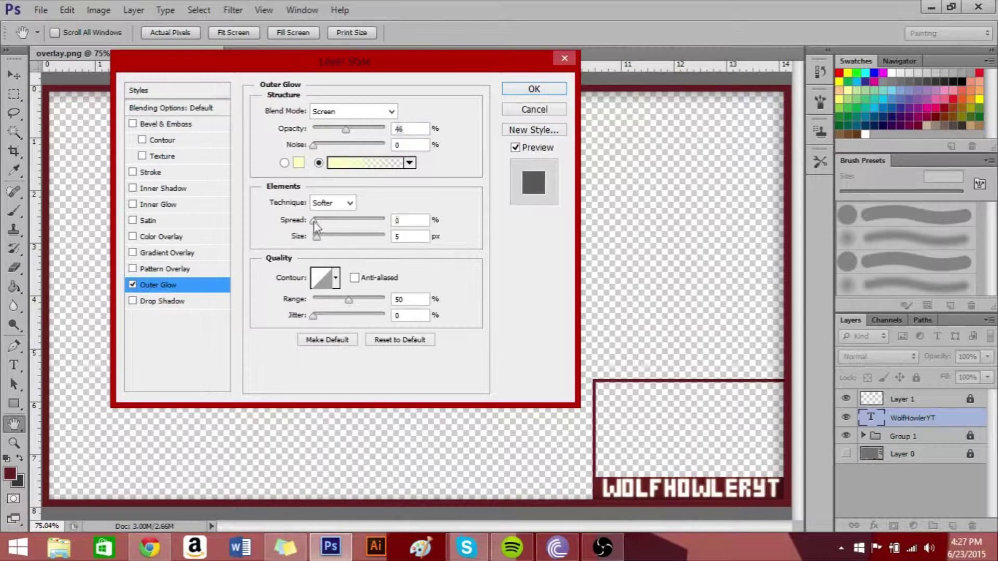
drag(316, 237, 320, 237)
click(409, 163)
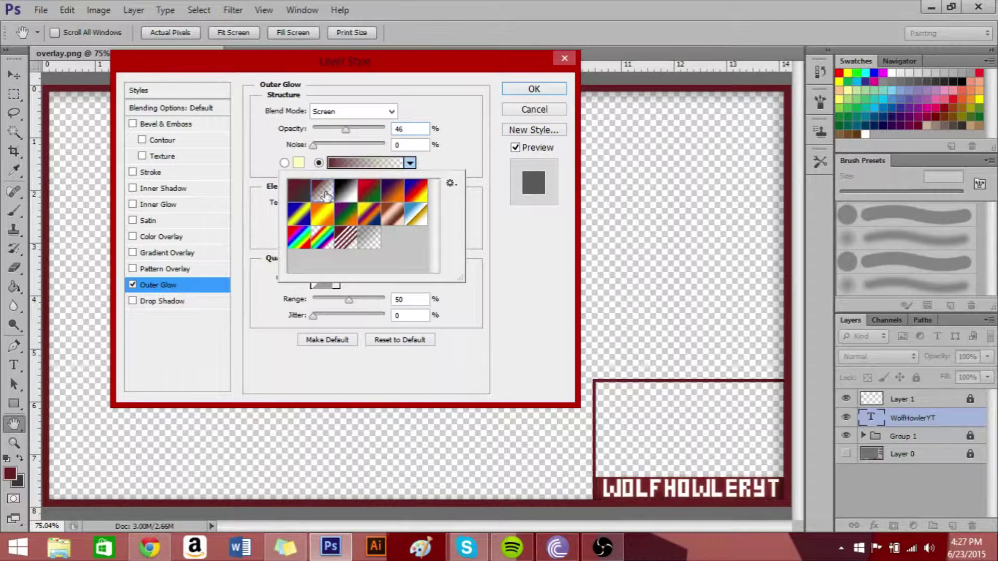
click(417, 197)
click(299, 190)
click(324, 167)
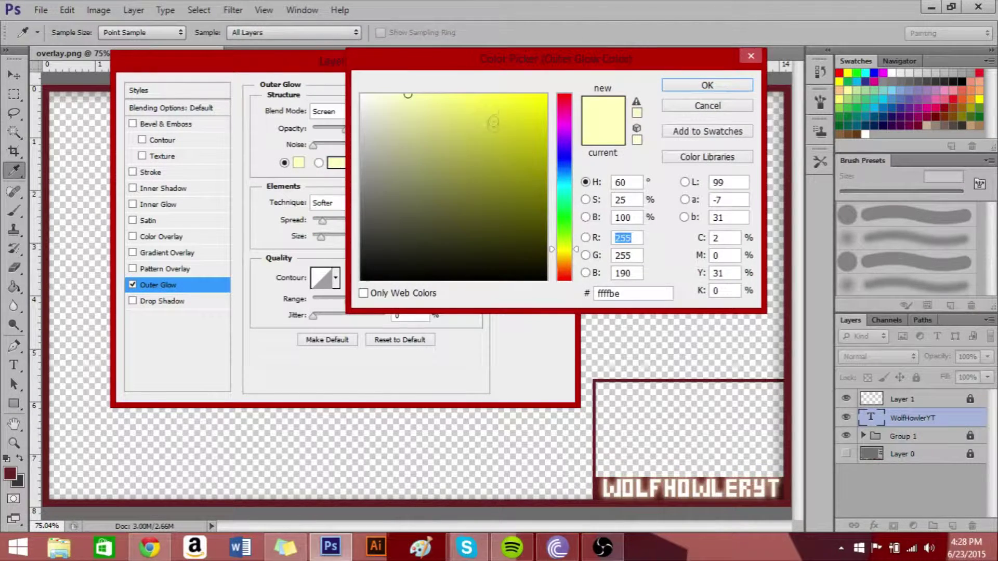
drag(476, 212, 352, 164)
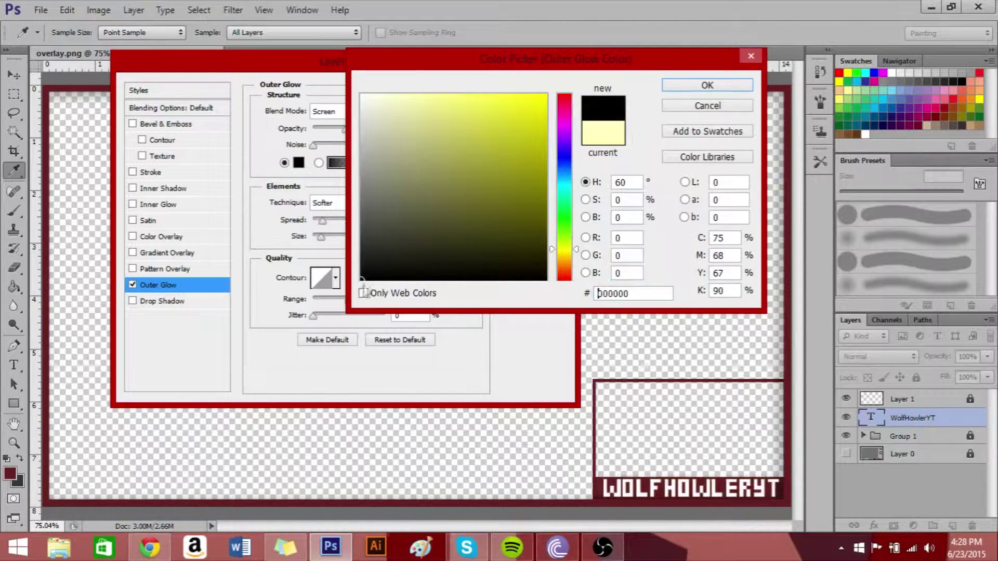
key(Return)
click(319, 163)
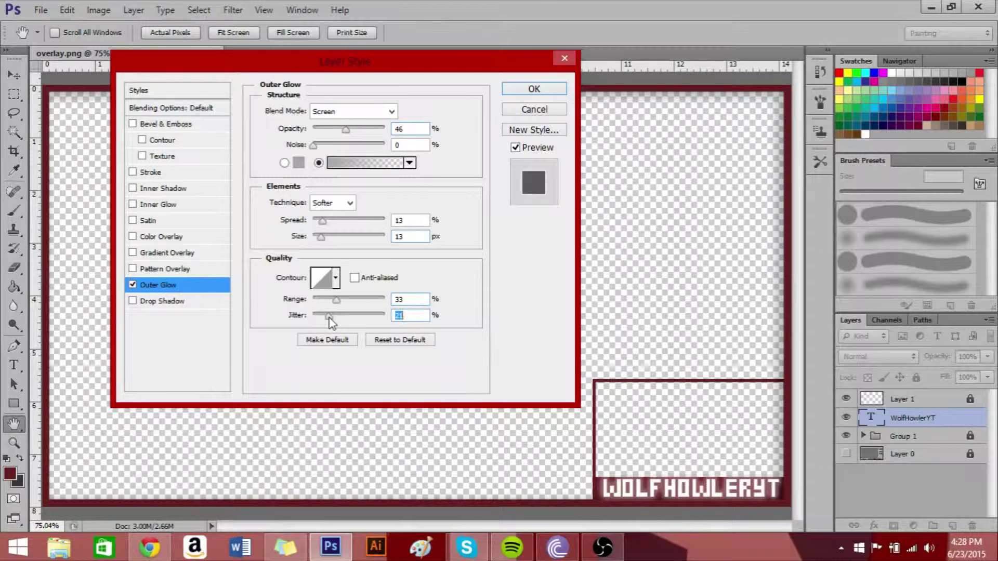
key(Return)
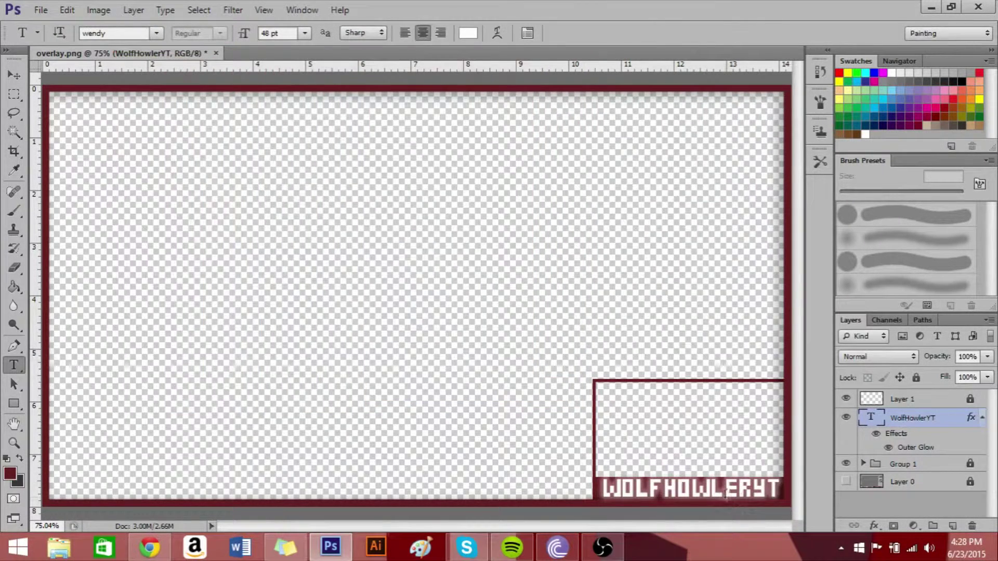
Change the name text colour to black.
click(467, 32)
drag(381, 232, 361, 279)
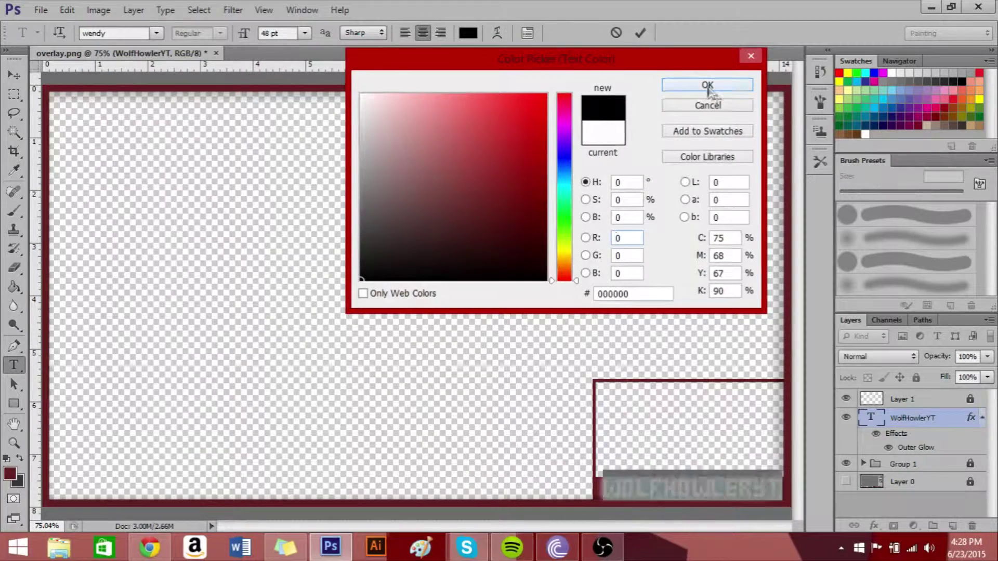
click(707, 85)
click(910, 403)
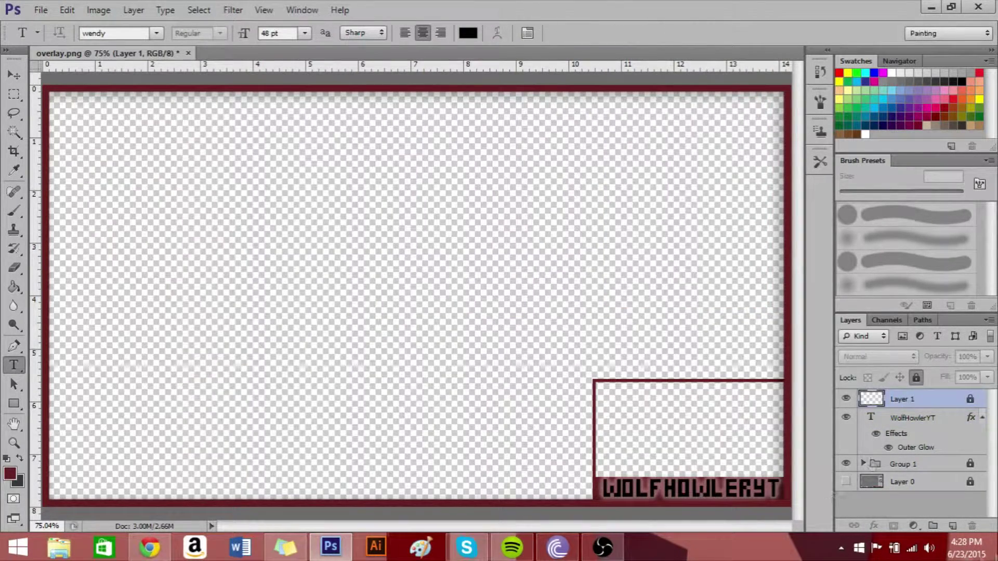
Save a blue Twitter bird logo from a 'twitter logo vector' image search for opening in Photoshop.
key(alt+Tab)
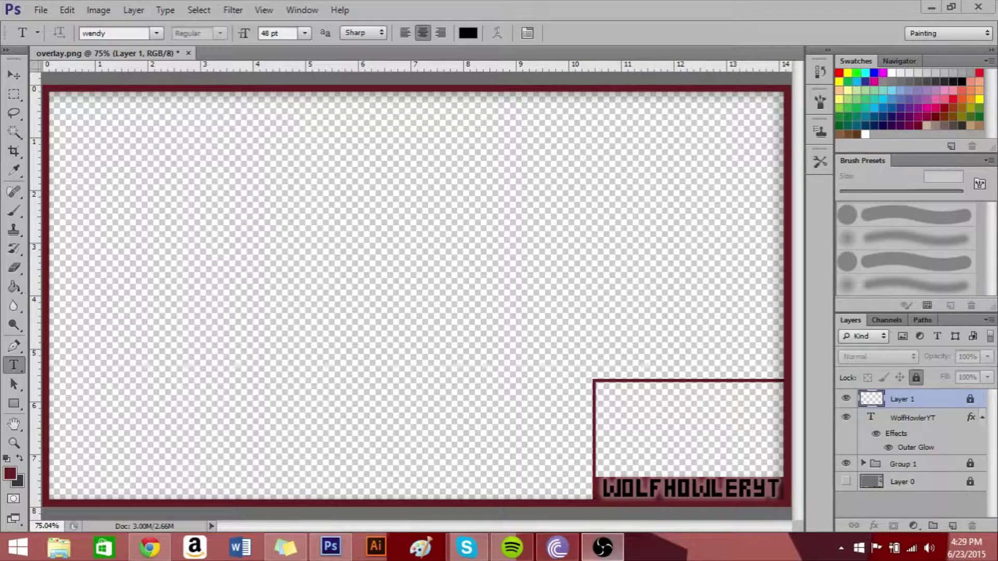
click(149, 547)
click(312, 15)
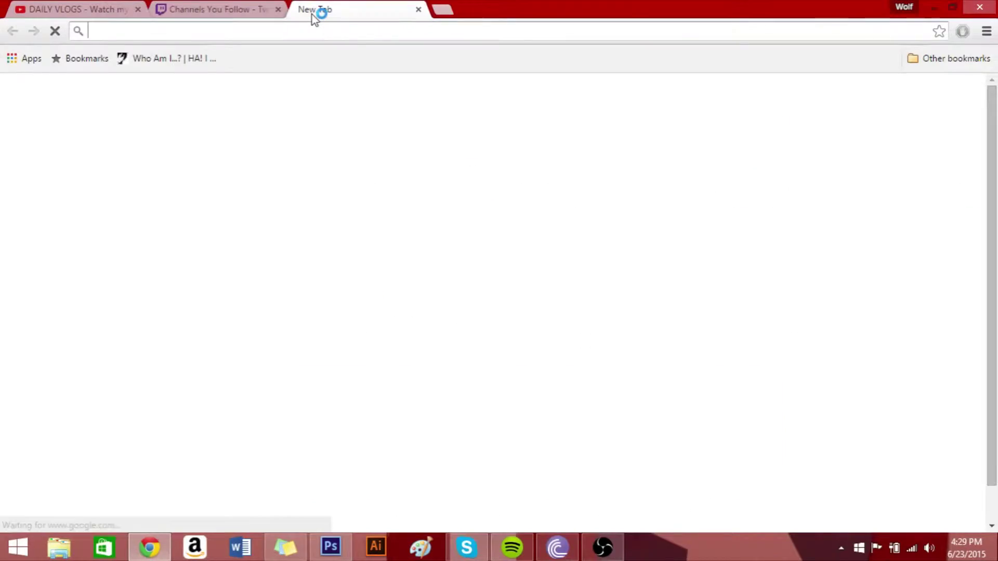
text(twitter logo vector)
key(Return)
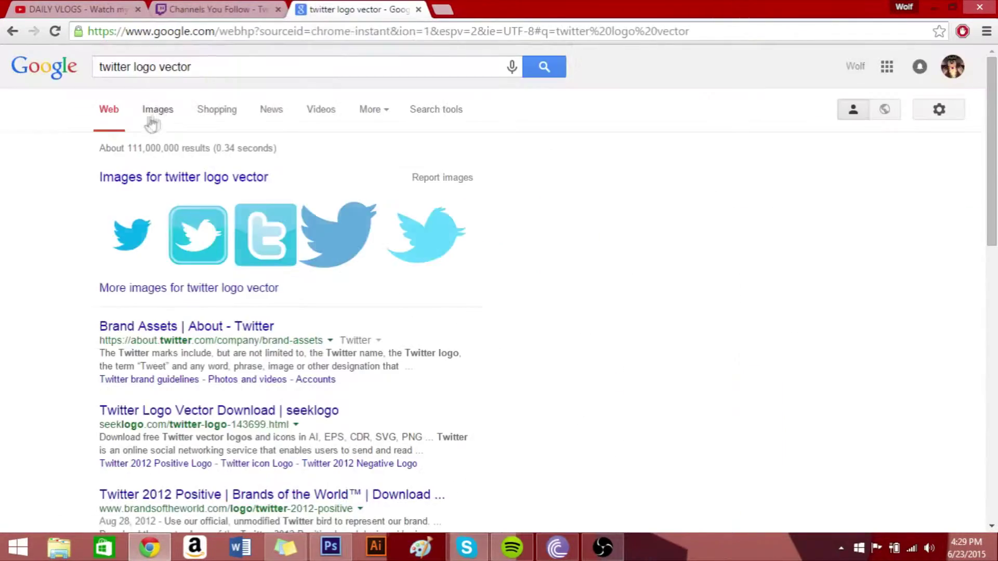
click(151, 110)
scroll(119, 305, down, 2)
click(571, 260)
right_click(400, 252)
click(446, 356)
key(Return)
key(alt+Tab)
key(ctrl+o)
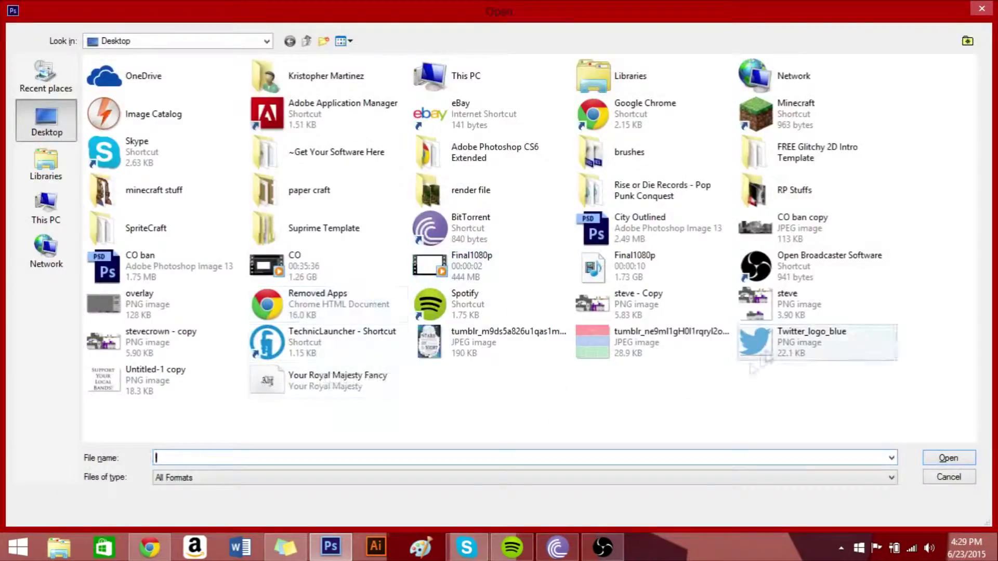
Open Twitter_logo_blue and give the bird a dark red Color Overlay.
double_click(836, 337)
double_click(966, 405)
click(140, 272)
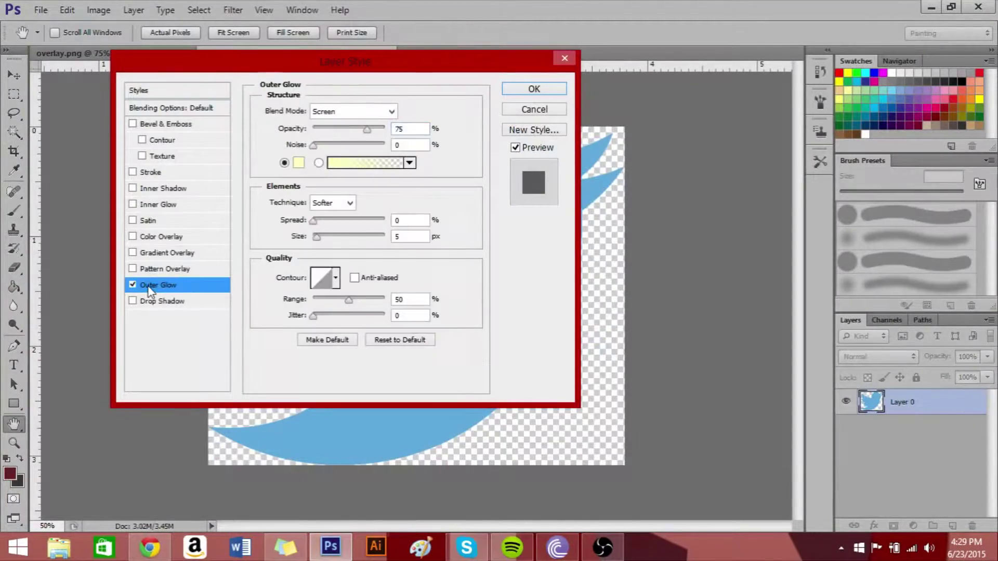
click(138, 224)
drag(423, 49, 882, 82)
click(880, 132)
double_click(631, 293)
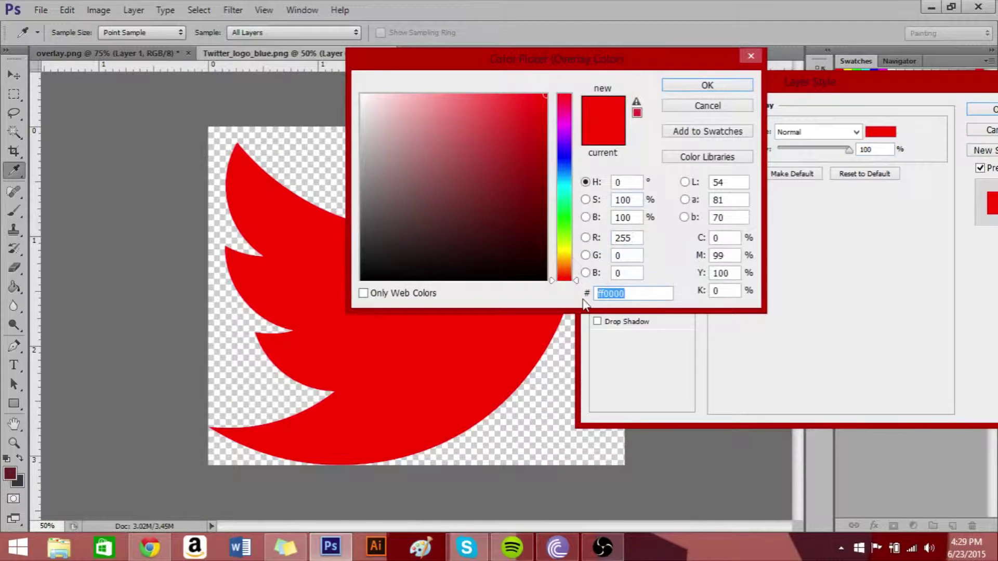
text(672020)
text(b23232)
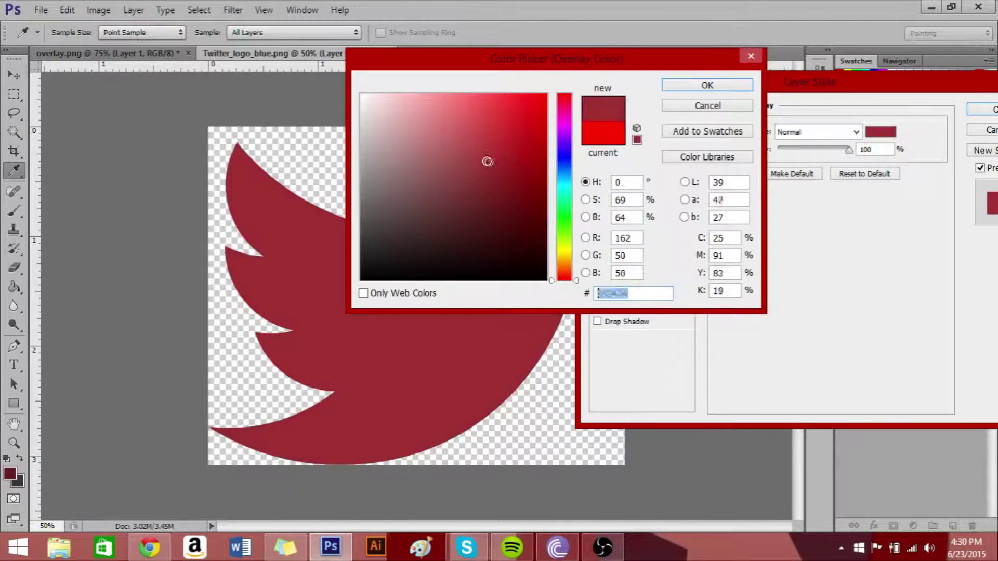
text(c8323c)
click(687, 86)
click(840, 114)
Bring the bird into the overlay, shrink it to icon size beside the dark-red bar.
drag(904, 403, 463, 277)
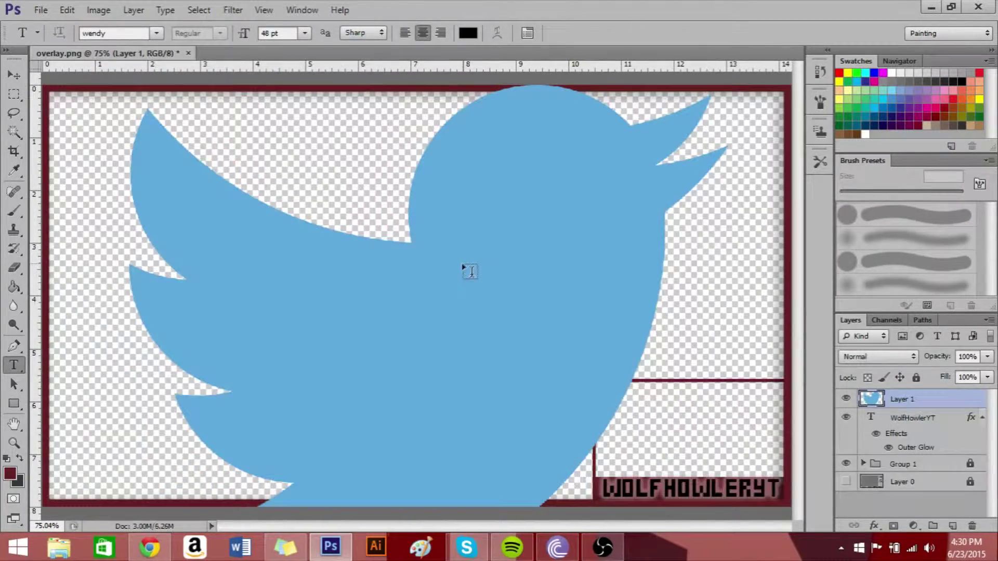
key(ctrl+t)
mouse_move(733, 79)
mouse_down()
mouse_move(409, 320)
mouse_move(312, 357)
mouse_up()
drag(281, 387, 570, 489)
drag(591, 451, 556, 475)
key(ctrl+plus)
key(ctrl+plus)
key(ctrl+plus)
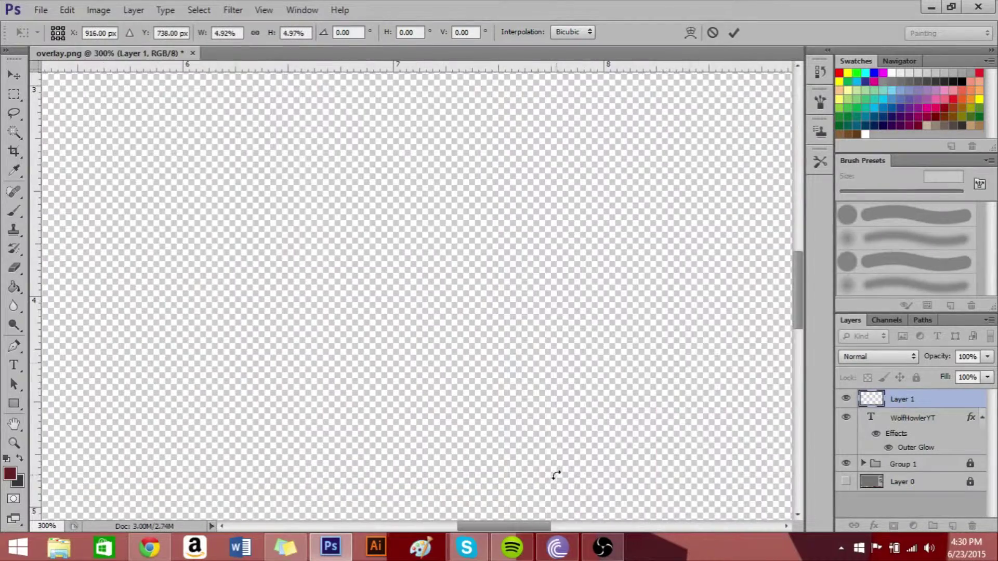
scroll(703, 416, down, 10)
scroll(702, 417, right, 10)
drag(309, 370, 441, 352)
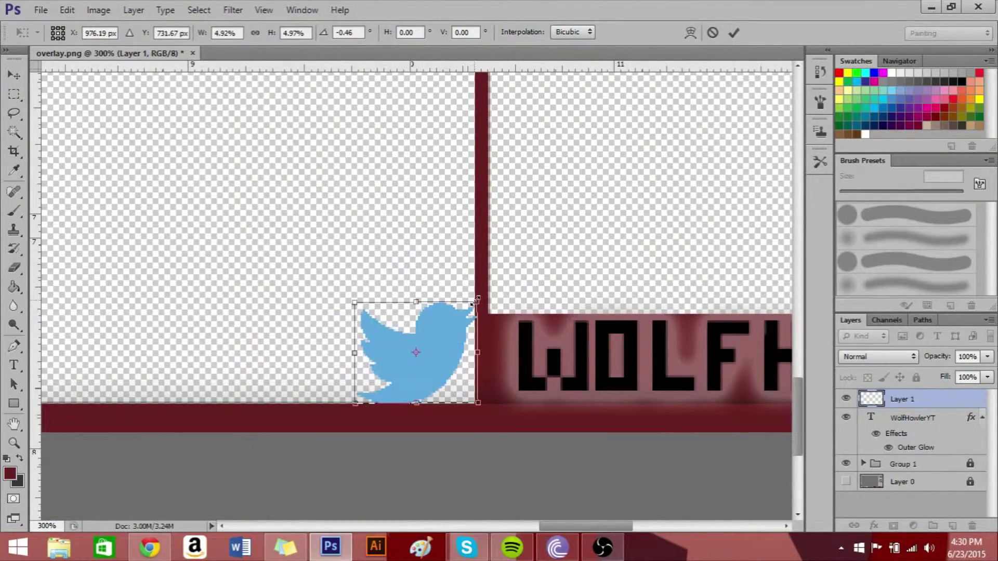
drag(472, 301, 459, 315)
drag(399, 353, 438, 352)
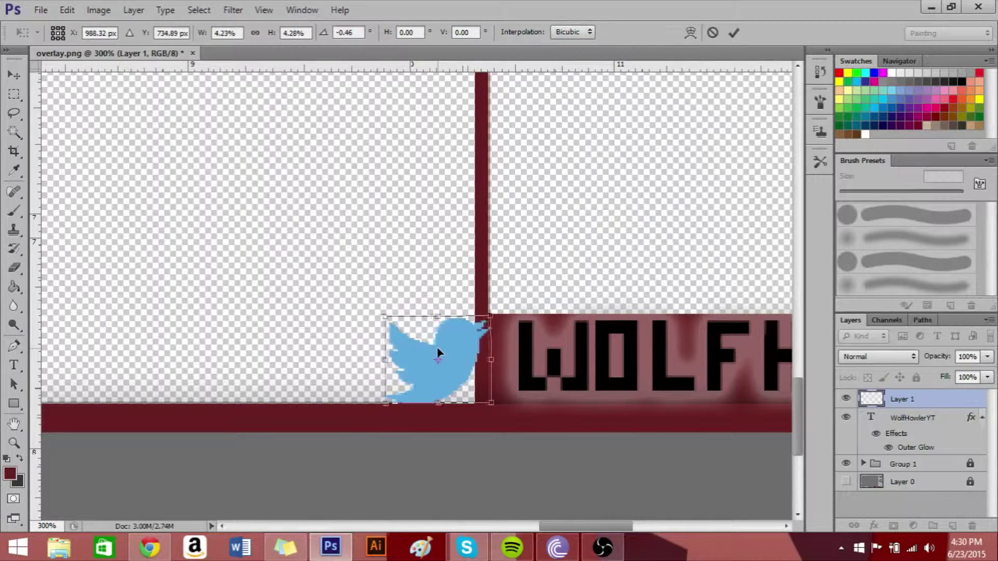
key(Return)
Tint the placed Twitter bird muted red with a Color Overlay.
key(t)
double_click(947, 404)
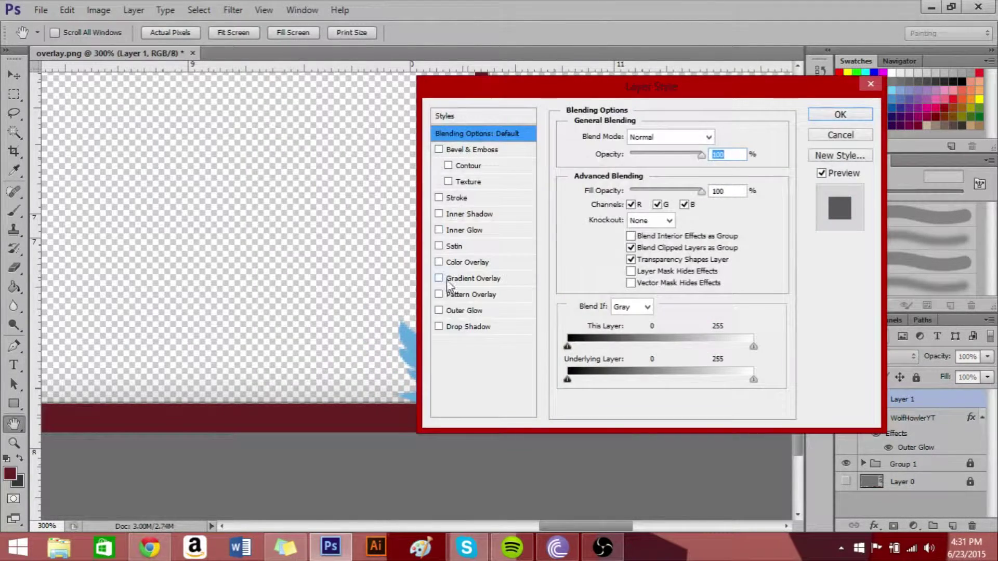
click(467, 262)
click(727, 136)
click(362, 278)
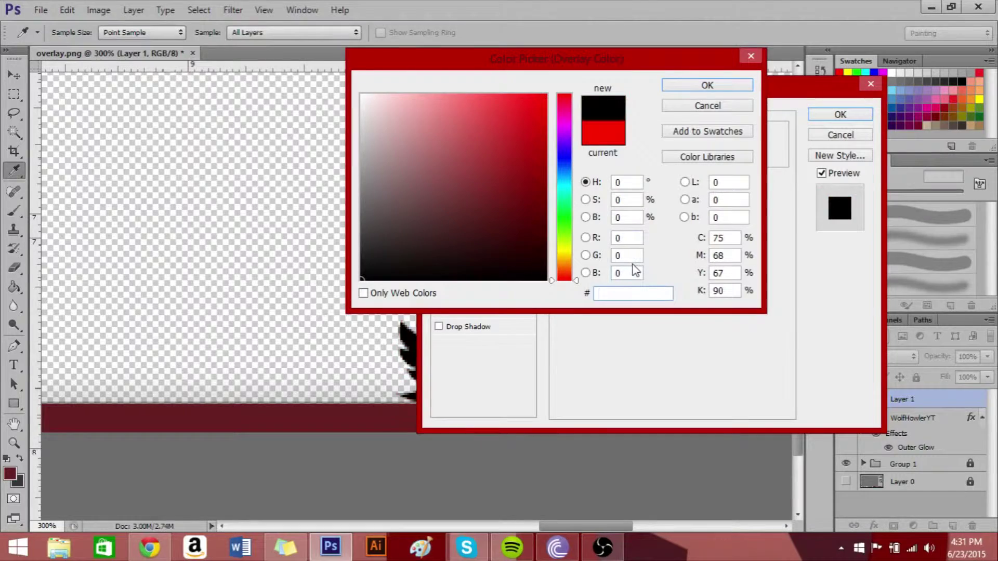
click(735, 106)
click(722, 136)
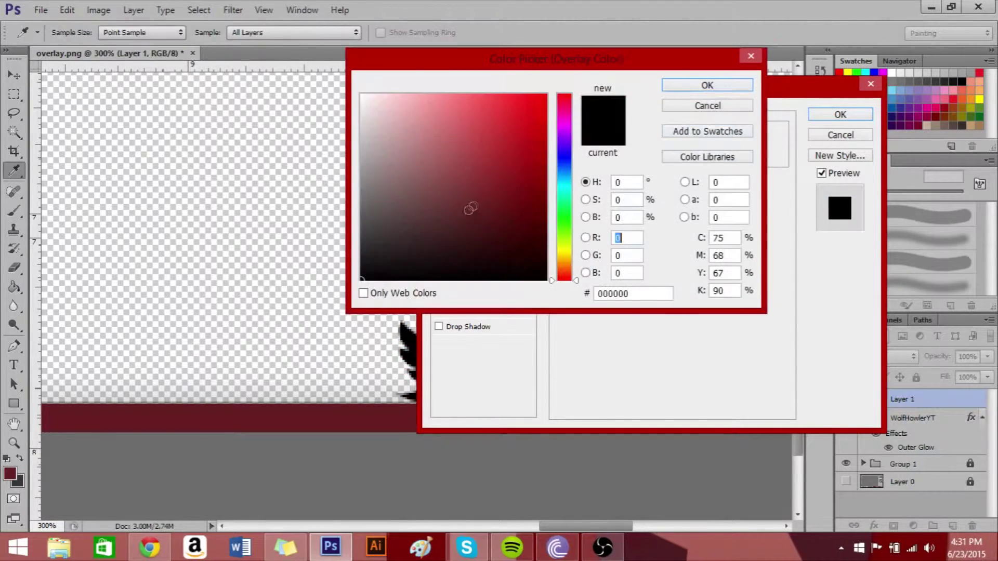
click(474, 147)
click(707, 85)
click(840, 115)
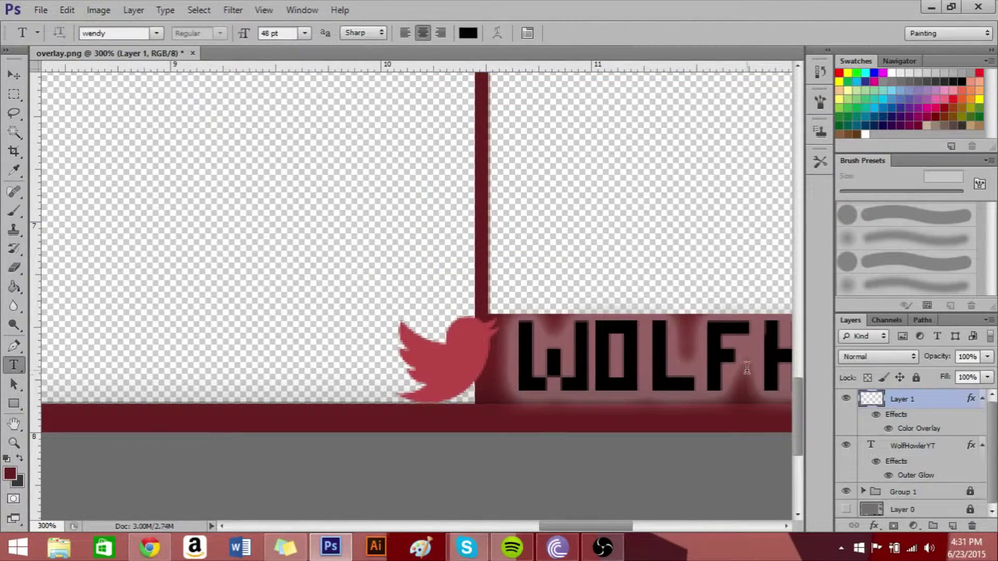
key(ctrl+0)
scroll(747, 370, up, 1)
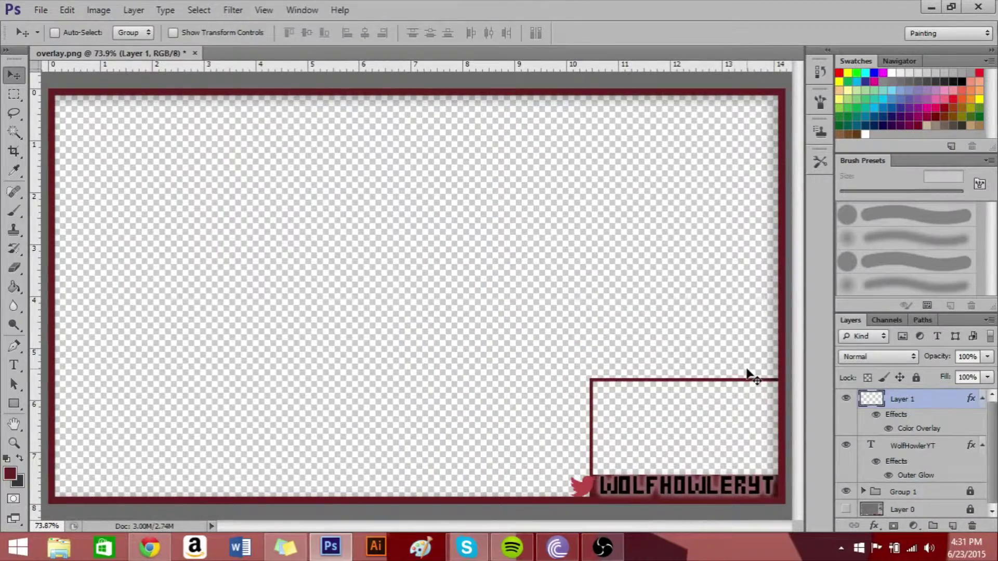
Search for and save a red YouTube play-button logo image.
click(167, 555)
double_click(127, 66)
text(youtube)
key(Return)
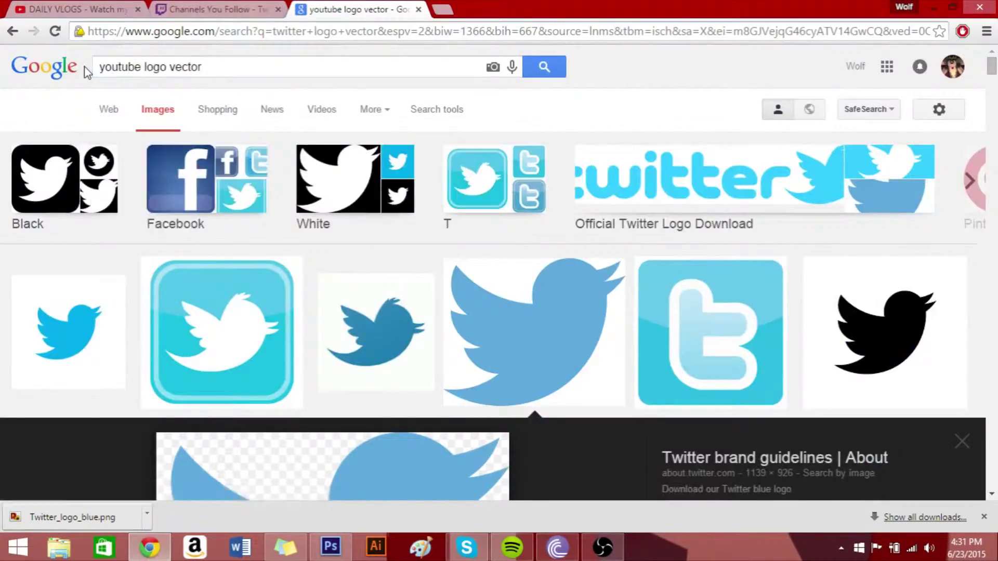
click(580, 336)
right_click(448, 281)
click(520, 383)
key(Return)
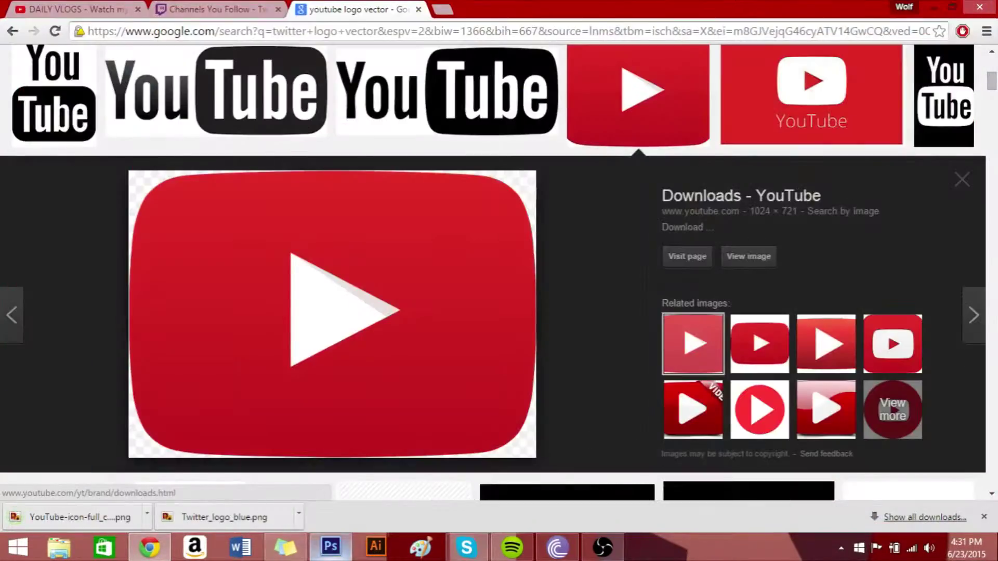
click(330, 546)
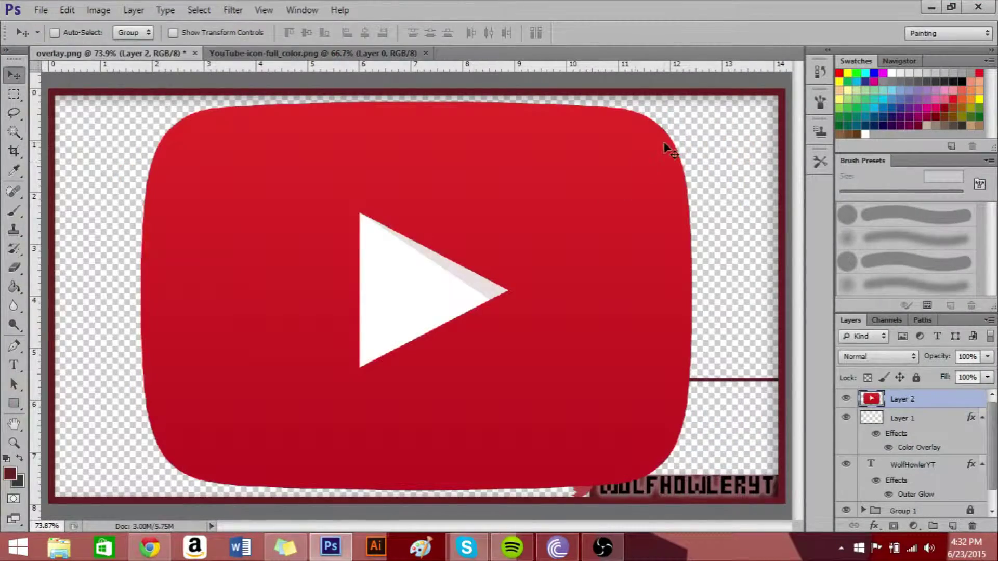
Scale the YouTube logo down and place it against the Twitter bird at the bottom.
key(ctrl+t)
mouse_move(696, 99)
mouse_down()
mouse_move(203, 447)
mouse_move(521, 475)
mouse_up()
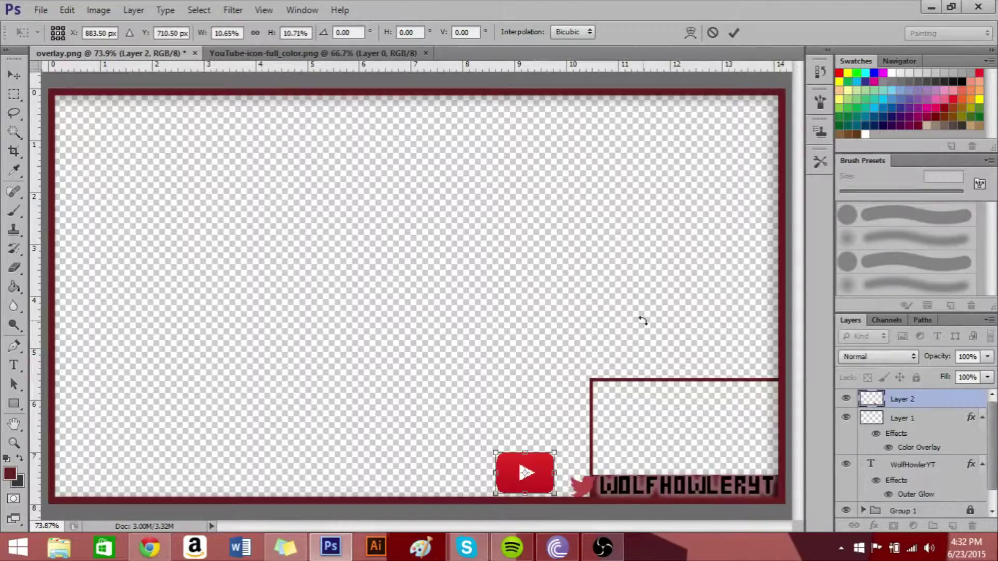
key(ctrl+plus)
key(ctrl+plus)
scroll(722, 343, down, 5)
scroll(722, 343, right, 2)
drag(446, 385, 382, 420)
drag(354, 452, 472, 467)
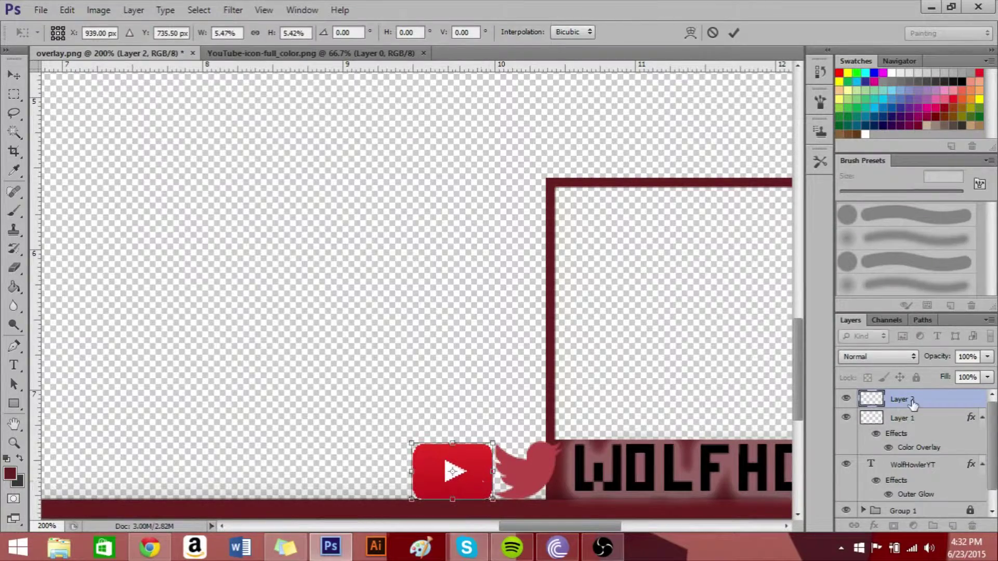
key(Return)
Check the bird's red overlay colour, then enable a Color Overlay on the YouTube logo.
double_click(950, 448)
click(723, 138)
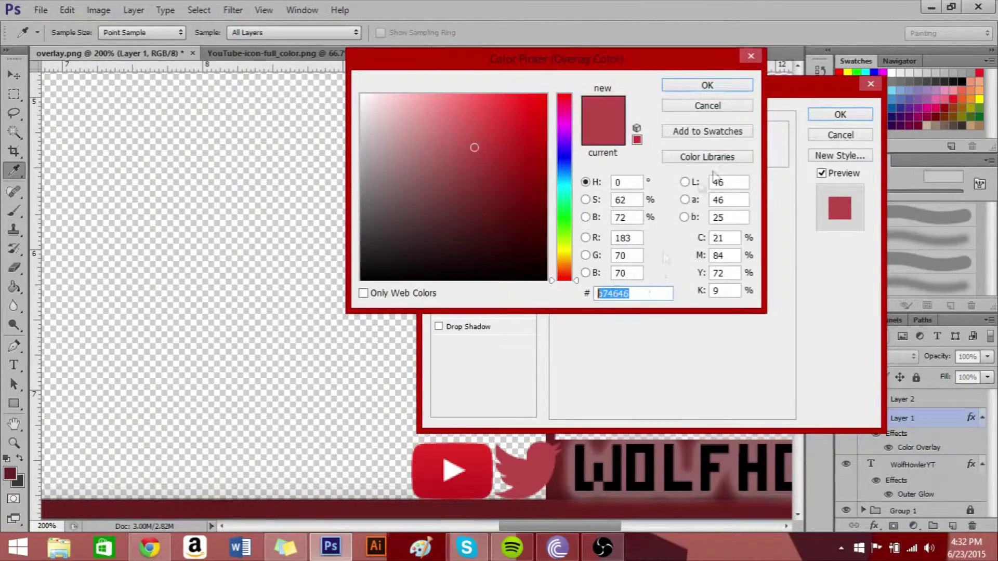
click(707, 86)
click(839, 115)
double_click(935, 399)
click(438, 262)
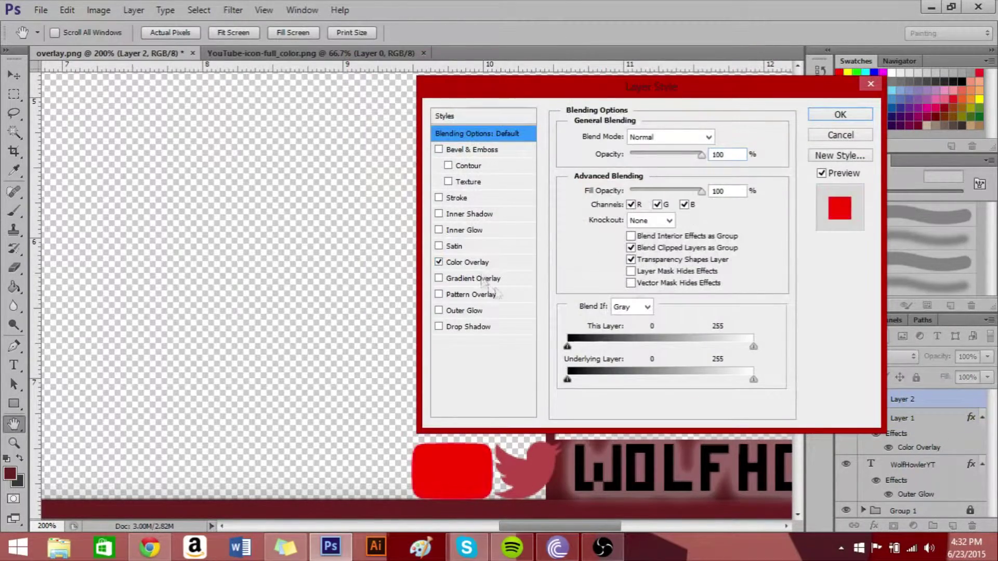
Replace the YouTube logo's overlay and glows with a drop shadow, and add one to the bird.
click(684, 167)
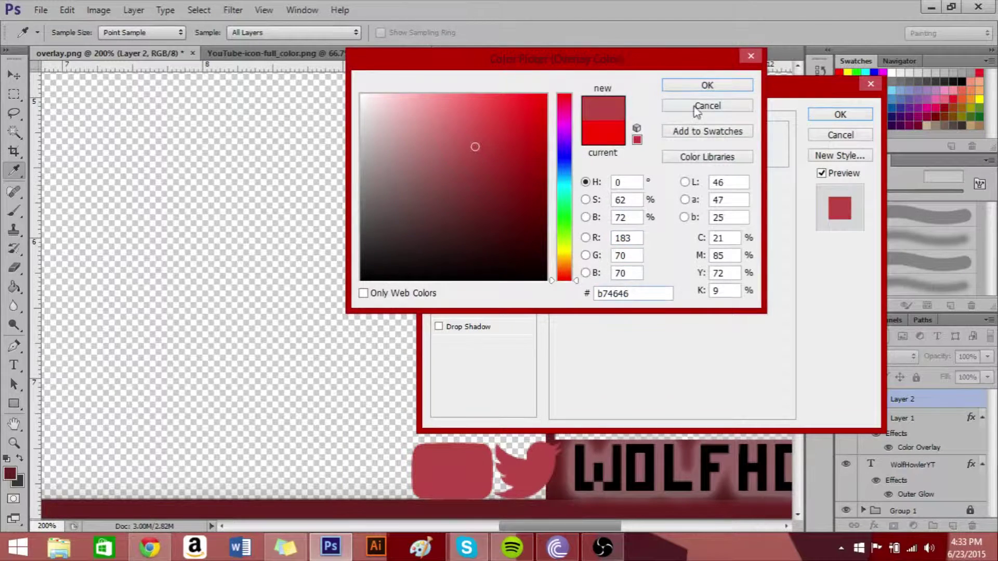
click(707, 106)
click(438, 262)
click(439, 230)
click(439, 229)
click(438, 310)
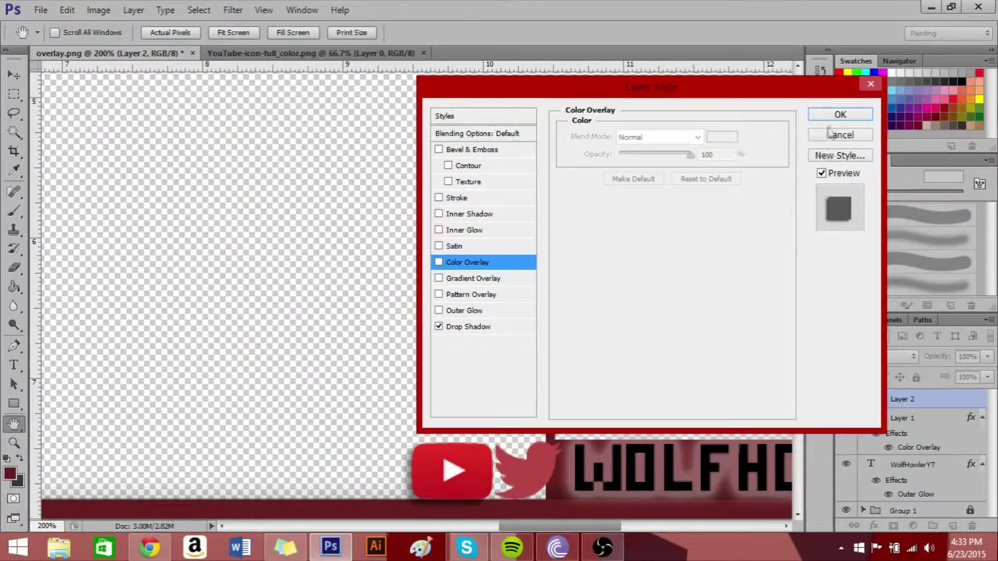
click(830, 134)
double_click(930, 446)
click(838, 115)
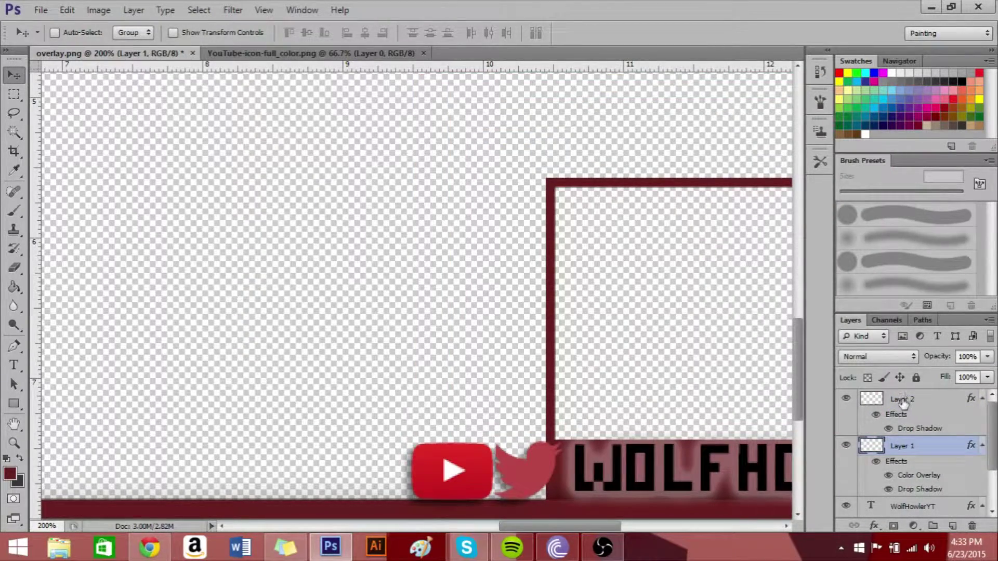
Search for and save an orange Patreon logo image.
key(alt+Tab)
double_click(119, 67)
text(patreon logo vector)
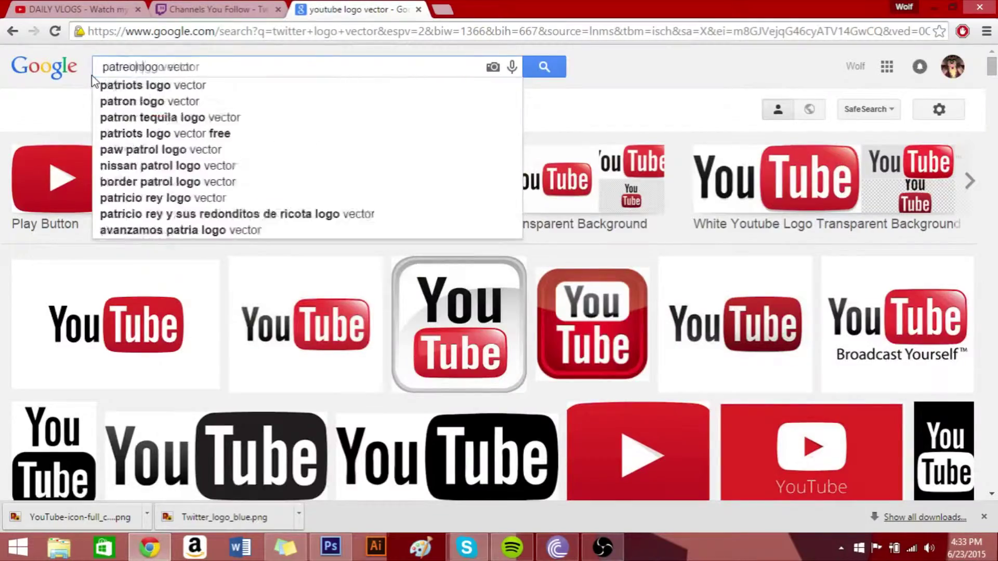
key(Return)
click(68, 203)
right_click(445, 273)
click(570, 380)
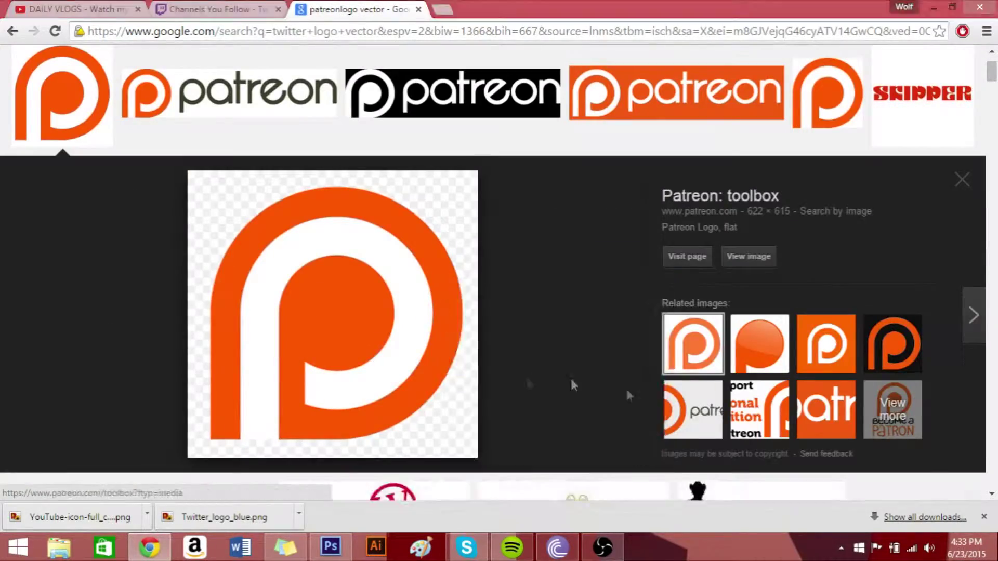
Open Eer0i_patreon_logo_flat in Photoshop and copy the whole logo.
key(alt+Tab)
key(ctrl+o)
double_click(446, 254)
key(ctrl+a)
key(ctrl+c)
key(ctrl+Tab)
Paste the Patreon logo, shrink it to icon size, and place it beside the YouTube icon.
key(ctrl+v)
key(ctrl+t)
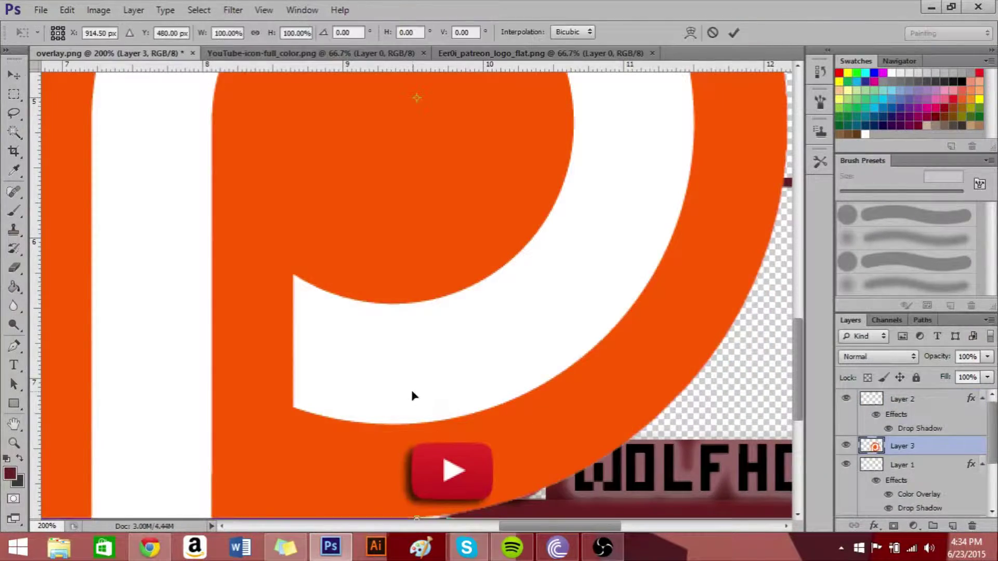
scroll(413, 397, down, 2)
scroll(524, 332, down, 2)
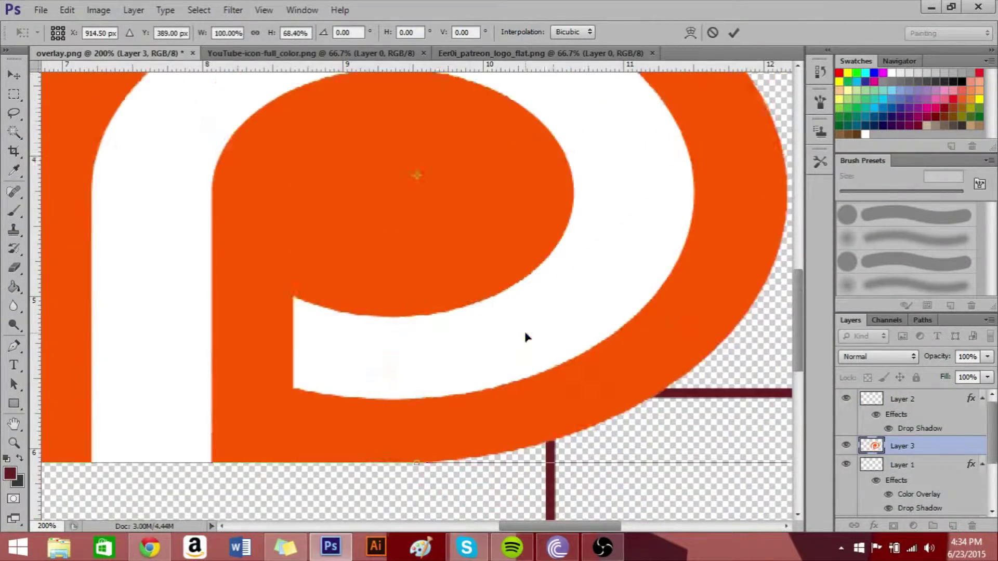
scroll(525, 332, down, 2)
scroll(525, 333, down, 2)
drag(414, 445, 525, 442)
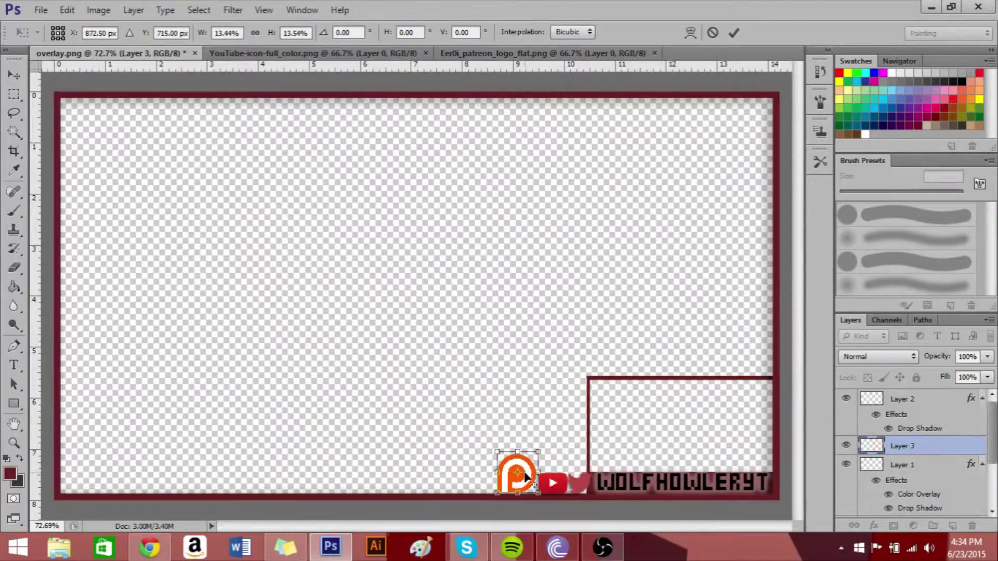
key(ctrl+plus)
key(ctrl+plus)
key(ctrl+plus)
scroll(587, 501, down, 5)
scroll(587, 501, right, 3)
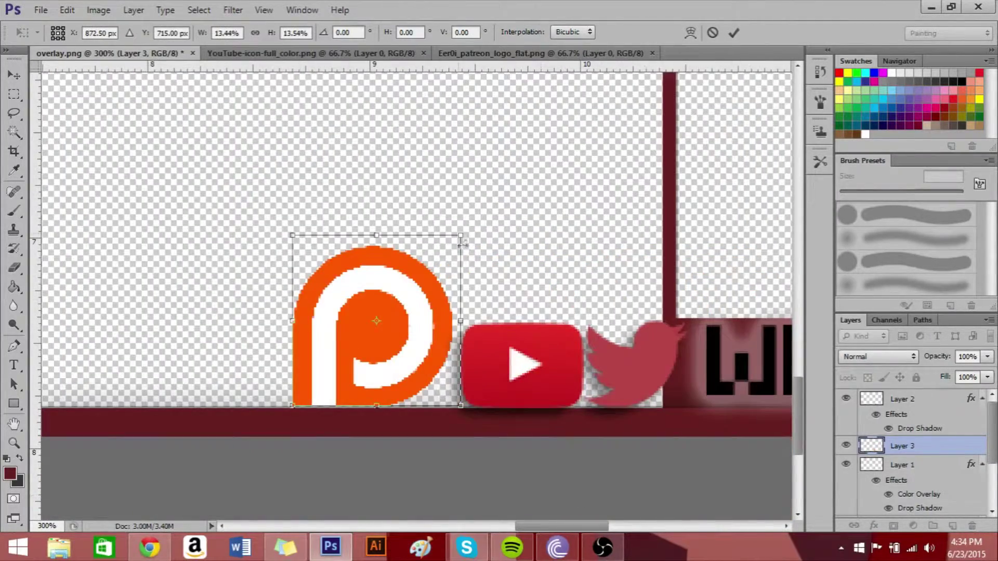
drag(461, 238, 460, 318)
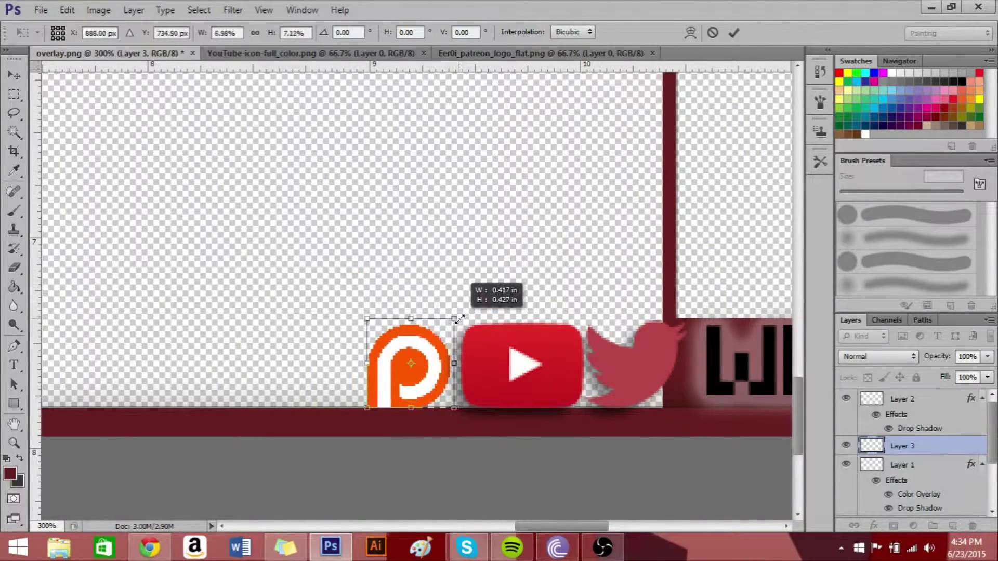
click(733, 33)
Move the Patreon layer above the YouTube layer and give it a drop shadow.
drag(947, 447, 947, 405)
double_click(936, 399)
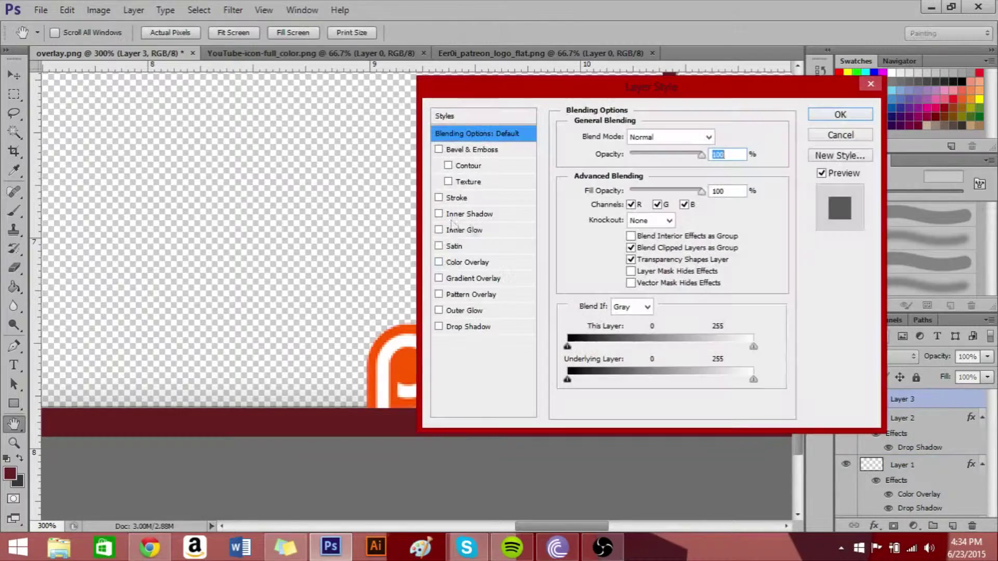
drag(537, 96, 656, 85)
click(950, 106)
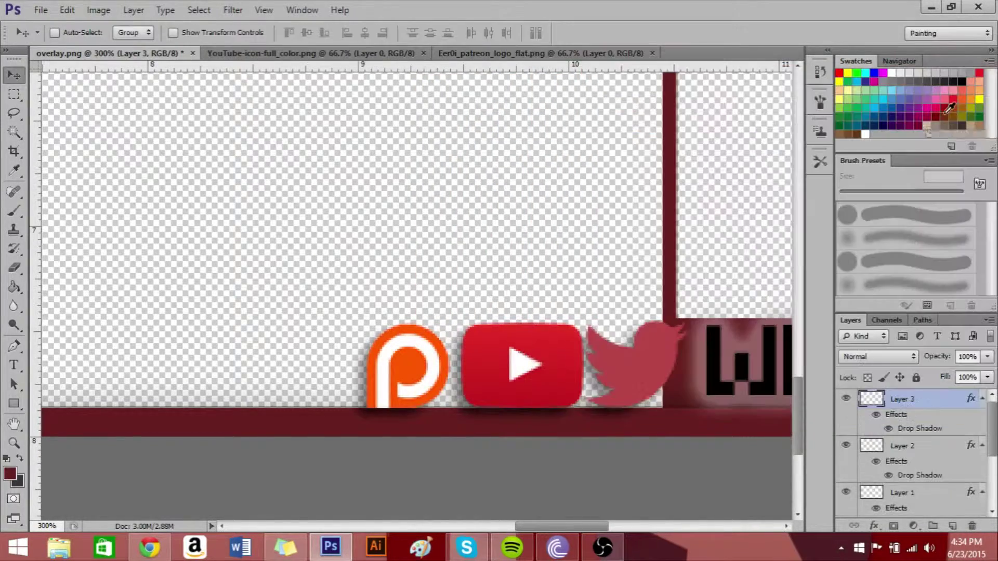
key(ctrl+0)
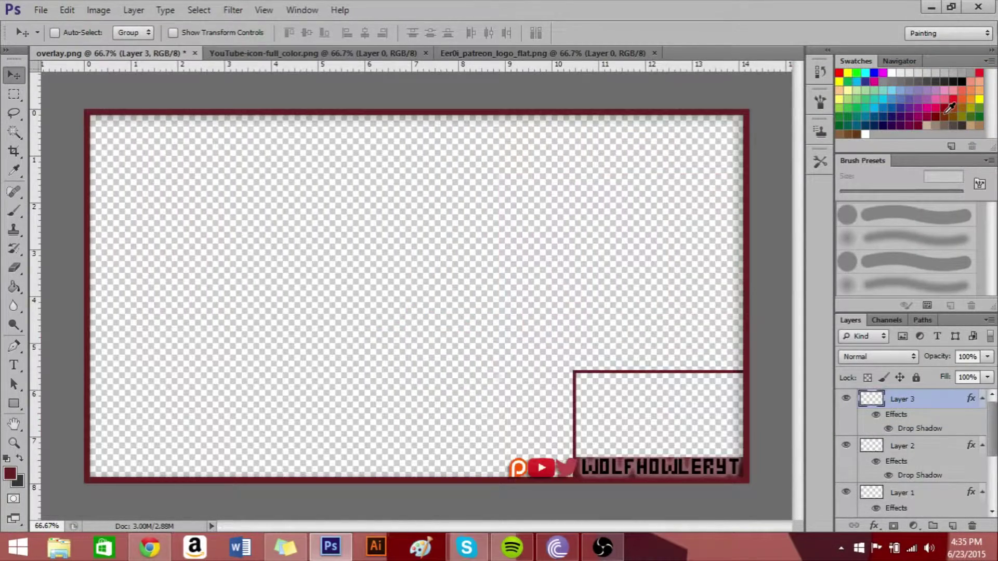
Collapse the layer effects lists, then gather the Patreon, YouTube and bird icons into a locked Group 2.
click(981, 399)
click(982, 418)
click(981, 437)
click(981, 455)
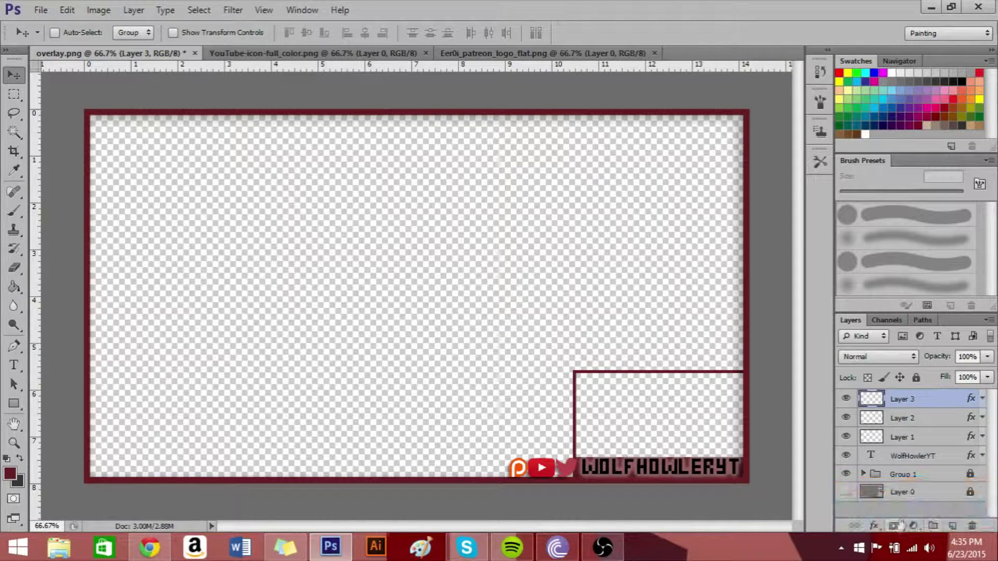
click(933, 525)
click(917, 418)
drag(929, 396, 922, 398)
click(917, 378)
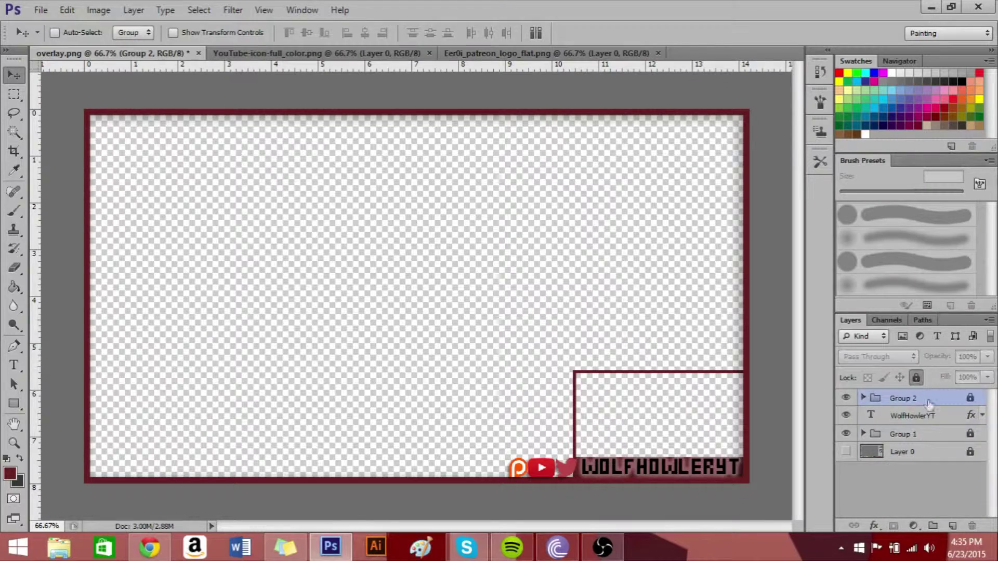
Move the WolfHowlerYT name above the webcam box and delete the bottom bar Rectangle 3.
click(912, 416)
drag(678, 479, 678, 374)
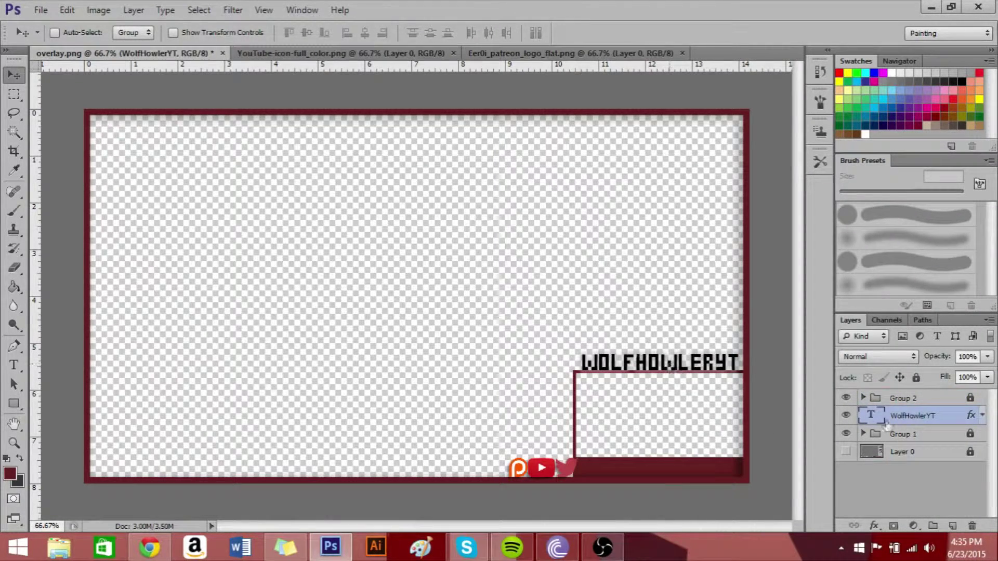
click(902, 434)
click(863, 433)
scroll(908, 424, down, 2)
scroll(907, 468, down, 1)
click(907, 499)
key(Delete)
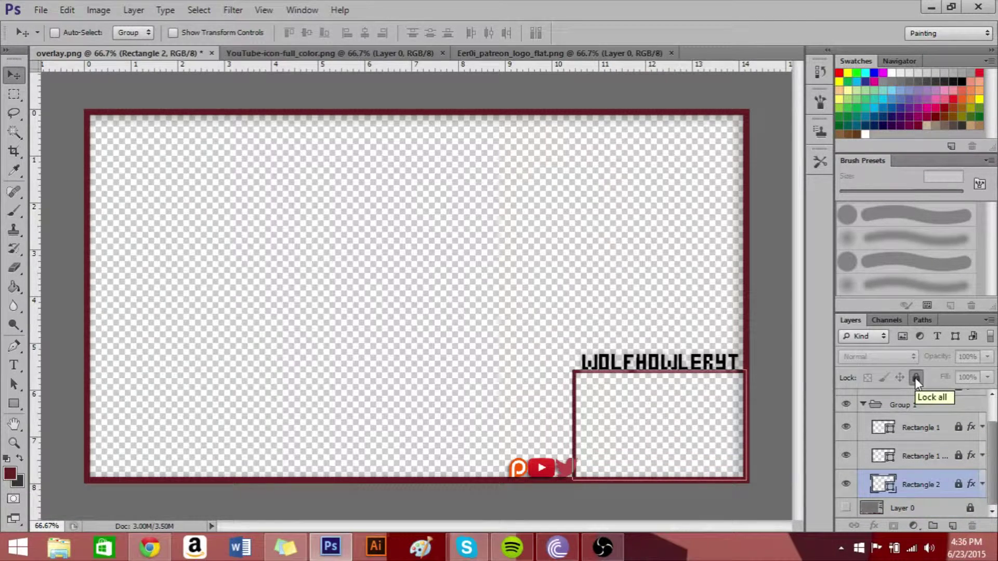
Unlock Rectangle 2 and set the WolfHowlerYT name to 33 pt.
click(916, 379)
click(862, 405)
click(913, 415)
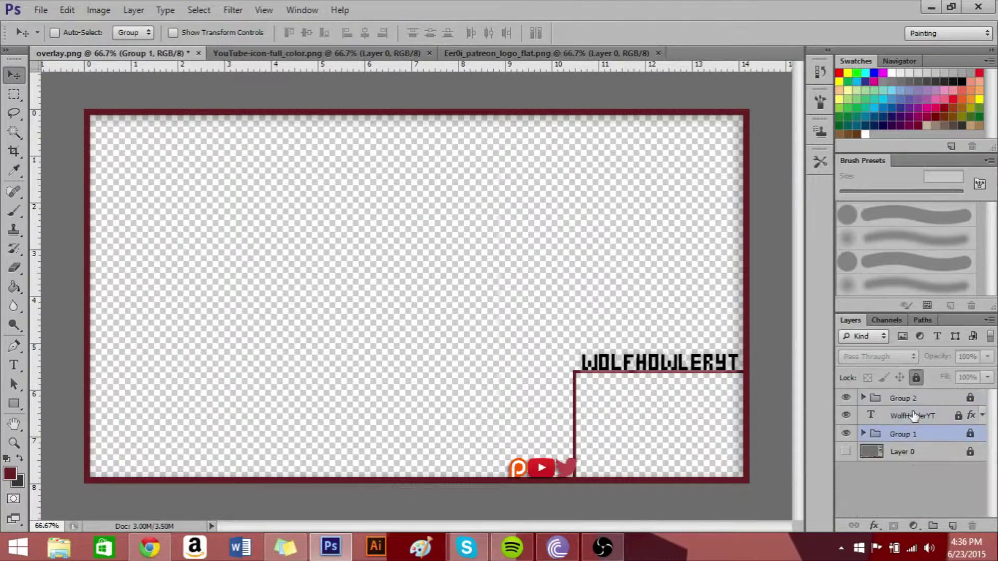
key(t)
double_click(654, 362)
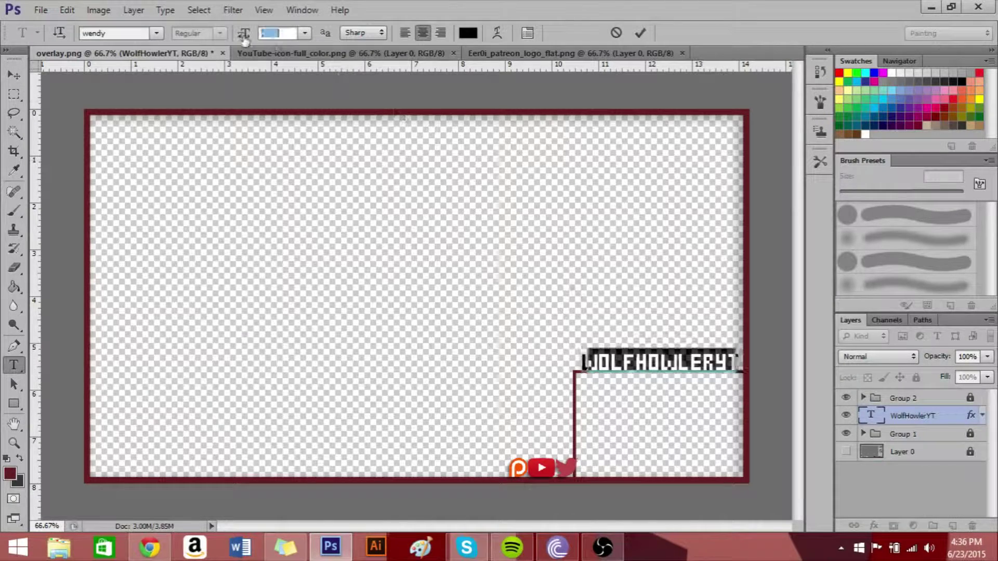
text(33)
key(Return)
click(640, 33)
Move the social icons beside the name and shrink them to about 82%.
key(v)
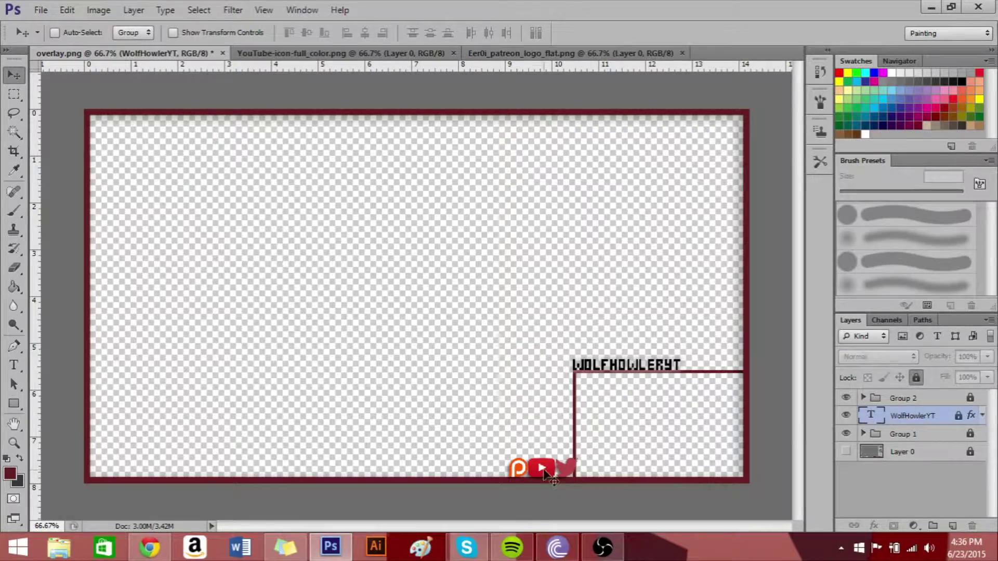
drag(544, 473, 702, 360)
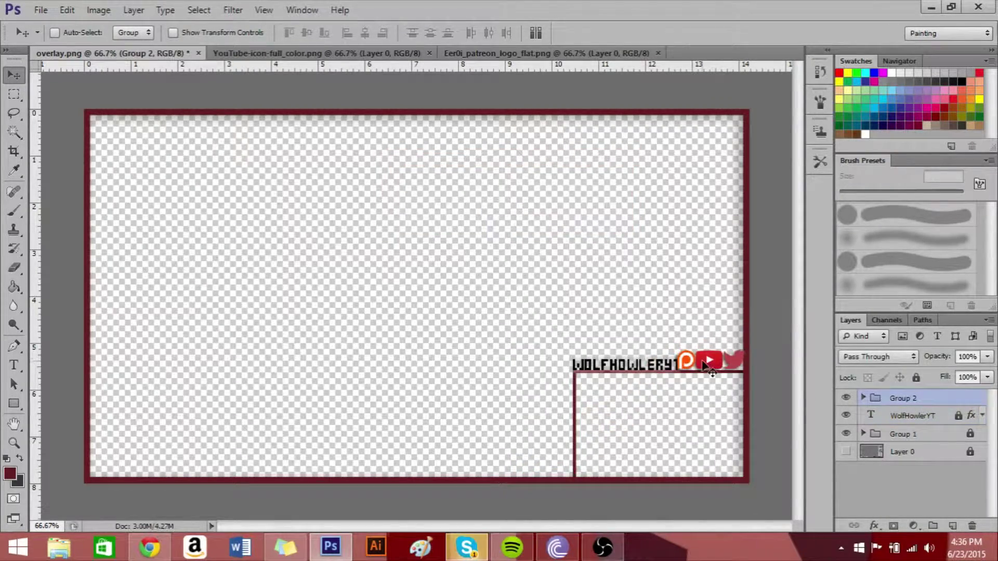
key(ctrl+t)
scroll(710, 364, up, 2)
drag(680, 326, 642, 337)
drag(591, 360, 615, 364)
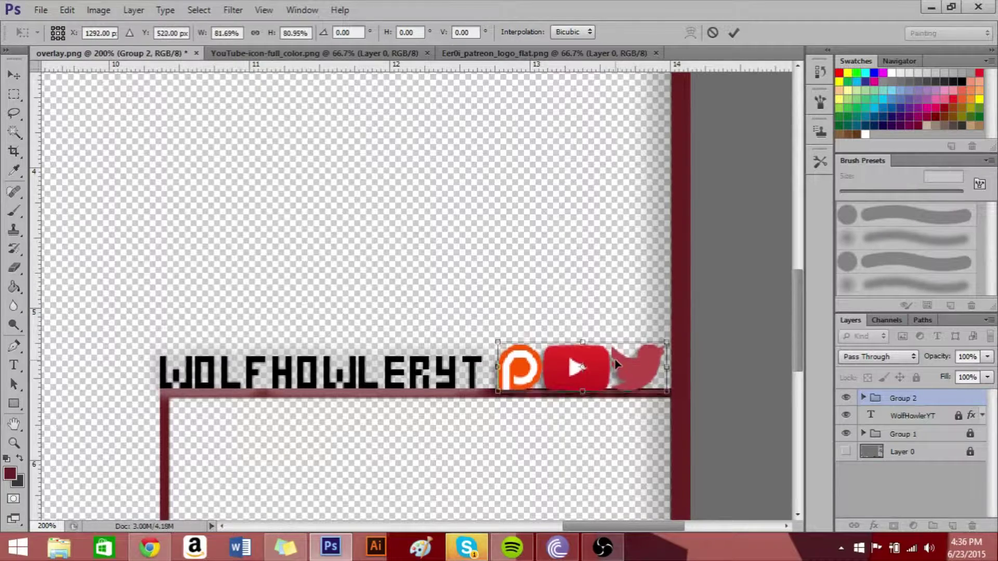
click(740, 32)
key(ctrl+0)
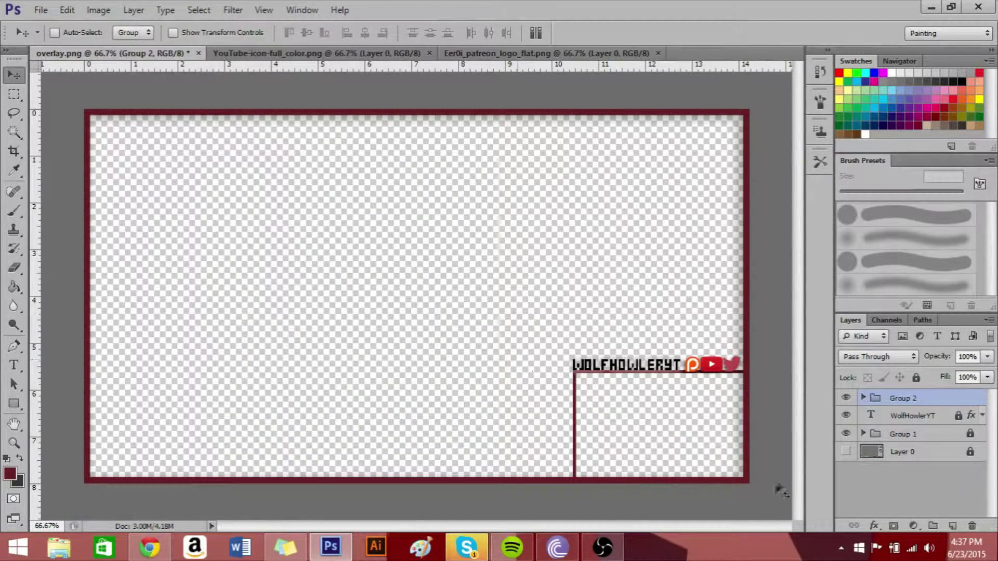
In Rectangle 2's layer style, turn off Drop Shadow and enable Outer Glow.
click(863, 433)
click(919, 484)
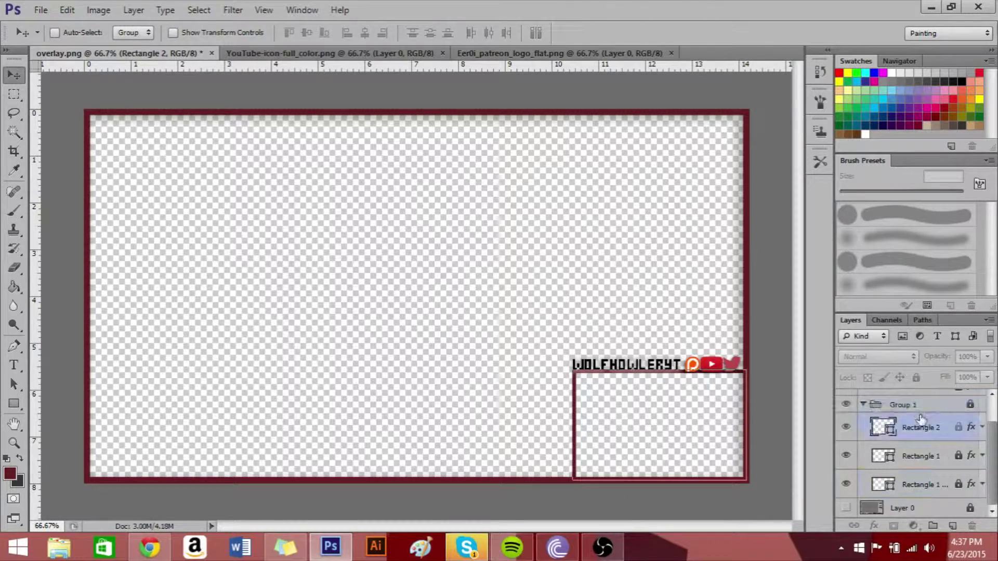
double_click(936, 427)
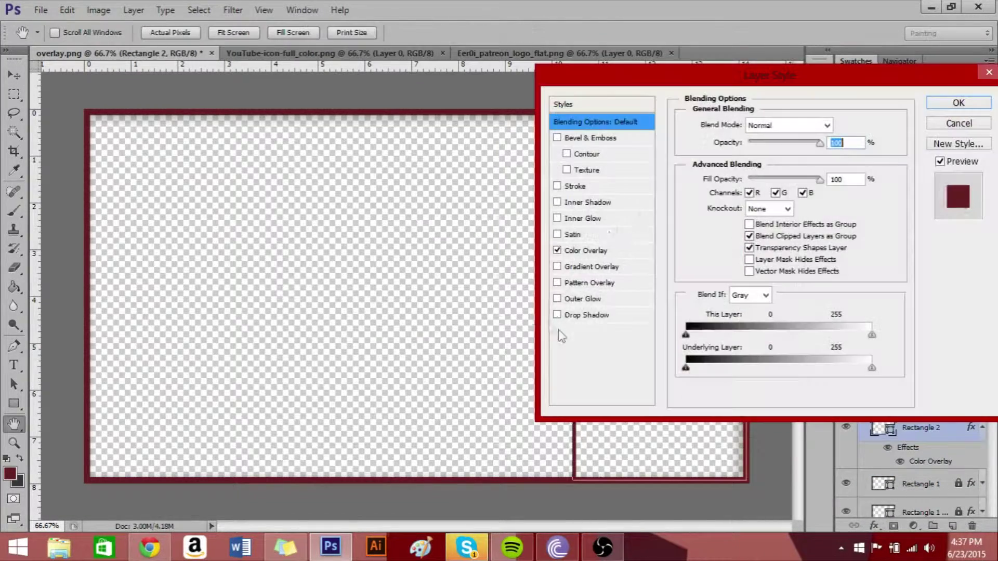
drag(754, 78, 288, 112)
click(136, 354)
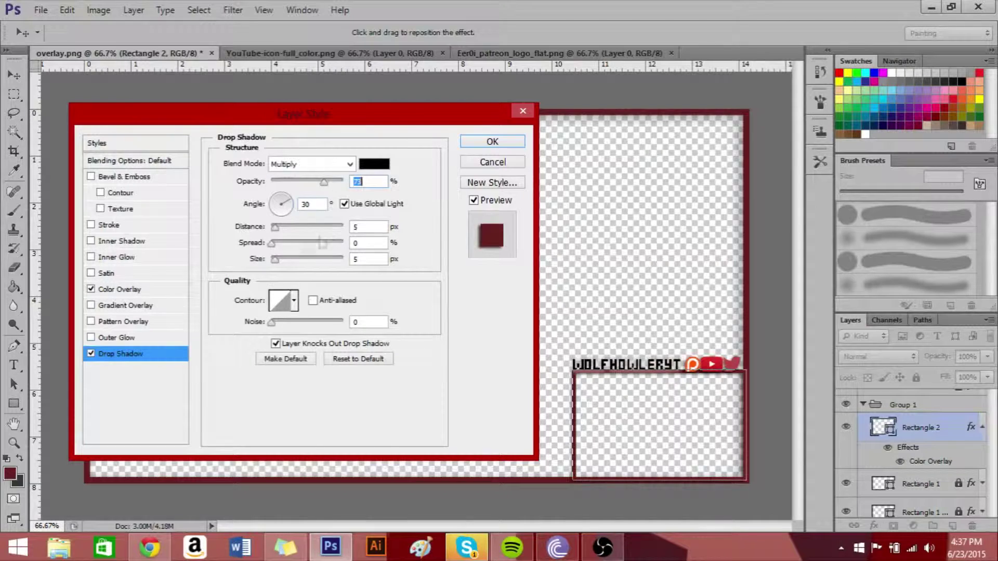
click(91, 353)
click(92, 337)
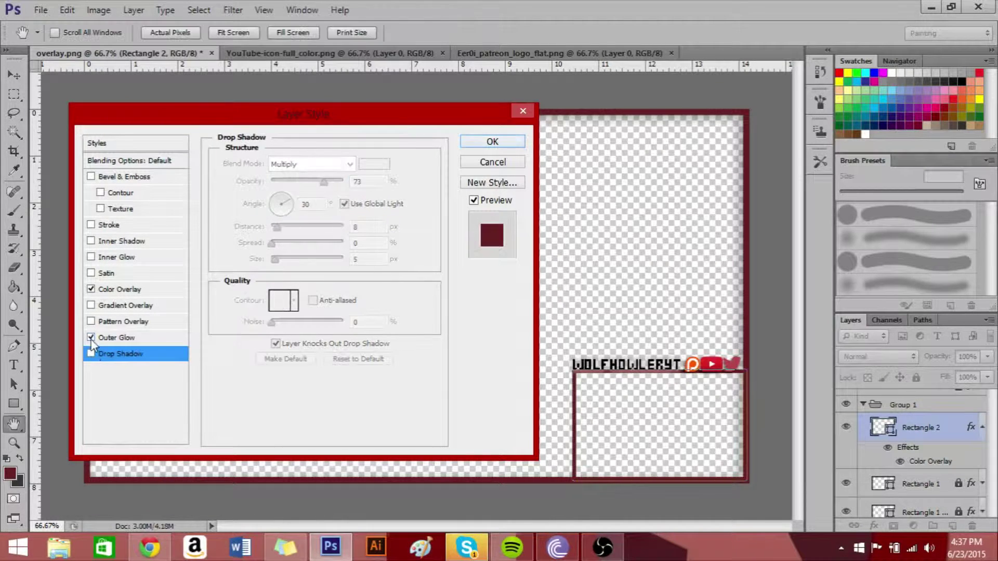
Give the outer glow a very dark grey colour, spread 29 and size 18 px, and apply it.
click(257, 215)
key(BackSpace)
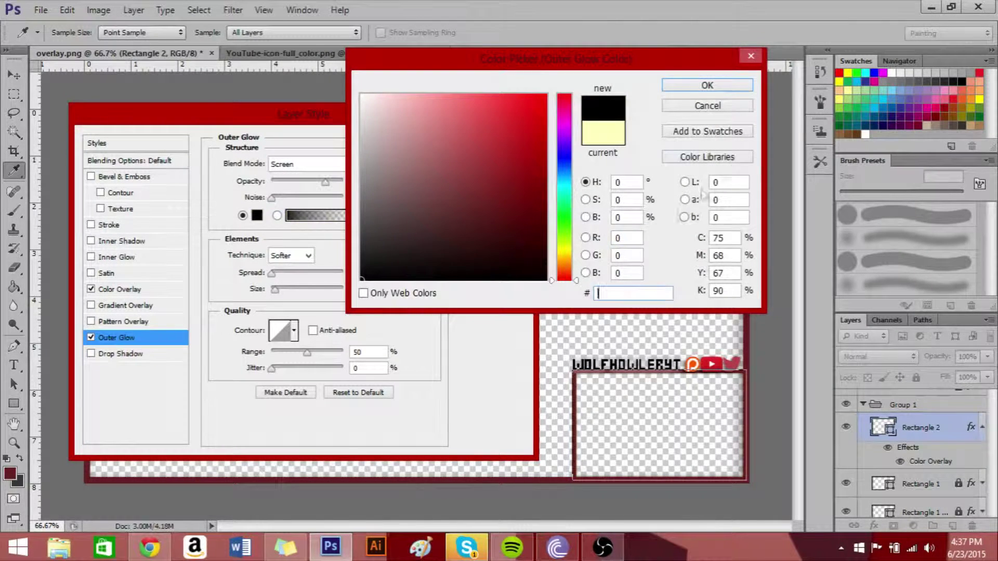
drag(359, 169, 371, 254)
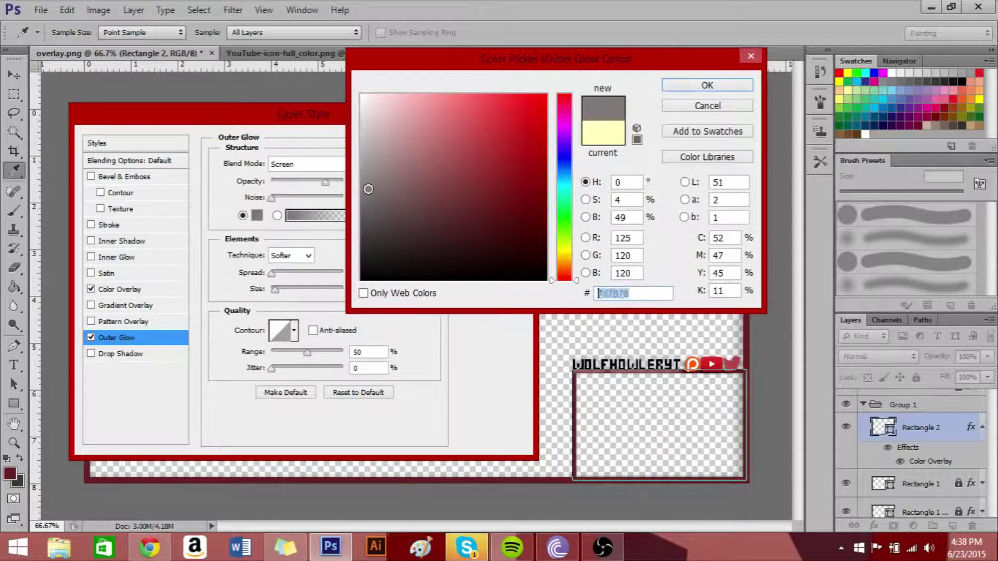
click(691, 85)
drag(272, 272, 293, 297)
drag(275, 289, 282, 292)
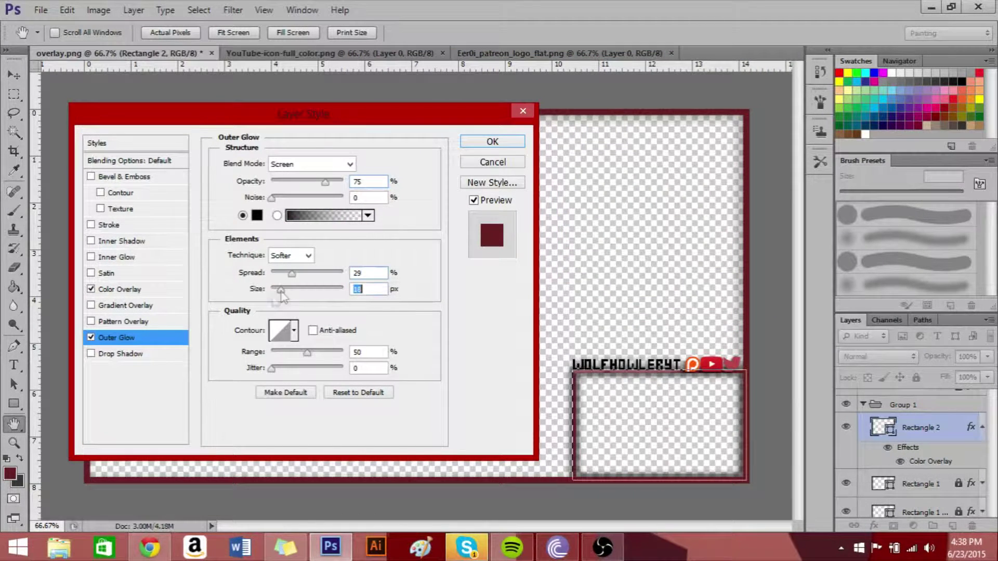
click(492, 144)
scroll(710, 401, up, 3)
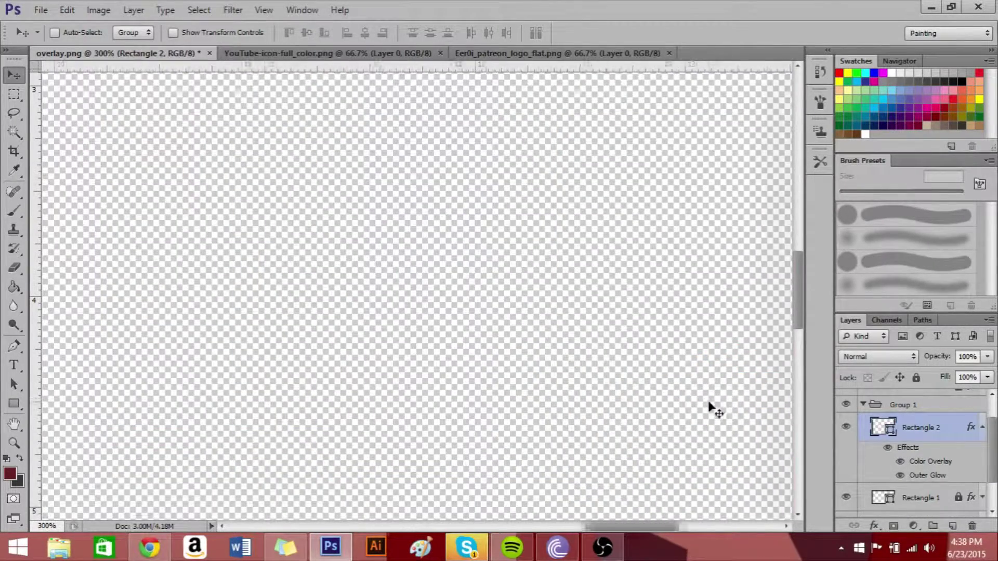
Select the WolfHowlerYT text and try the Your Royal Majesty and Copperplate Gothic fonts.
scroll(711, 409, down, 5)
key(t)
click(863, 405)
click(911, 415)
double_click(871, 415)
click(156, 33)
click(202, 230)
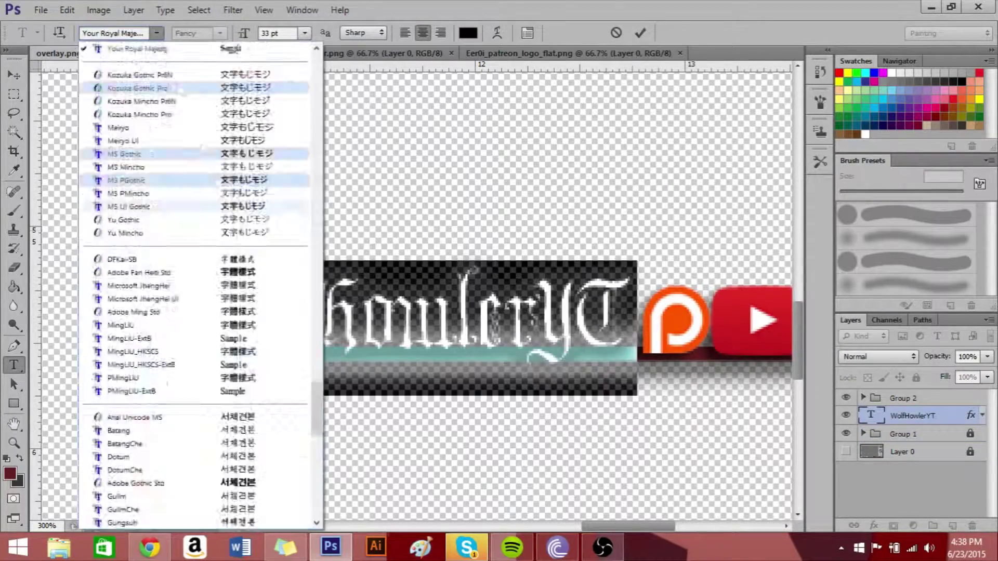
scroll(233, 254, up, 5)
scroll(232, 253, up, 5)
scroll(260, 249, up, 5)
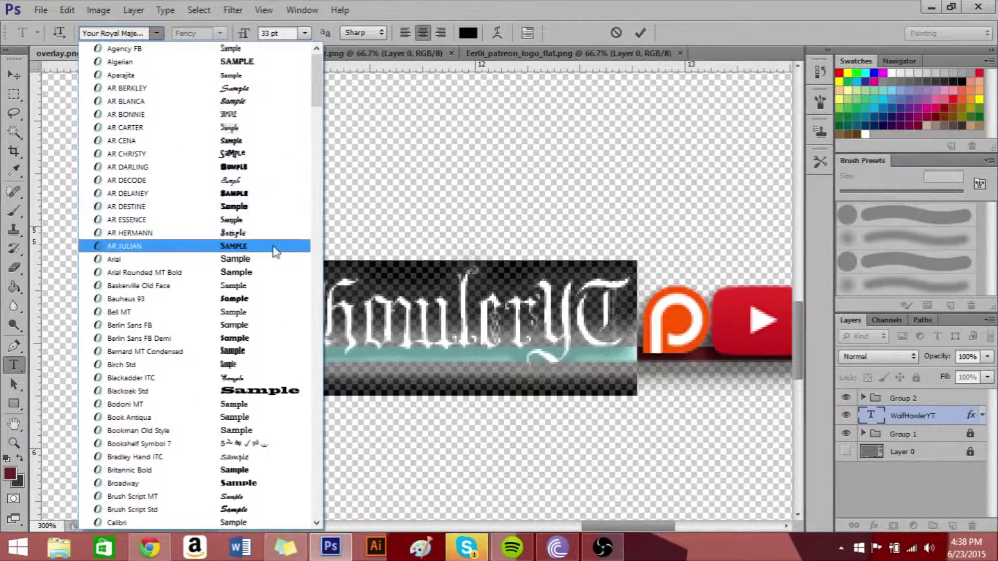
scroll(269, 259, down, 3)
scroll(269, 260, down, 3)
scroll(269, 270, down, 2)
click(208, 294)
Apply the Sitka Banner font to the name.
click(156, 33)
scroll(254, 327, down, 5)
scroll(254, 327, down, 5)
scroll(257, 328, down, 5)
scroll(257, 332, down, 5)
scroll(254, 348, down, 5)
scroll(255, 359, down, 5)
click(242, 434)
click(156, 32)
scroll(156, 291, up, 10)
scroll(125, 231, up, 5)
scroll(127, 230, up, 5)
scroll(127, 230, up, 5)
scroll(155, 229, up, 5)
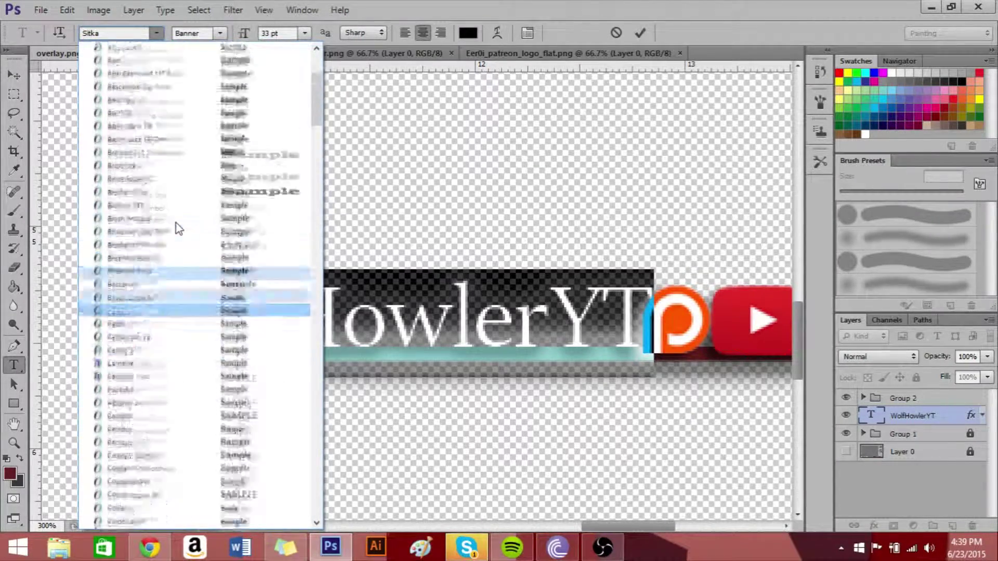
scroll(176, 228, up, 5)
scroll(249, 177, down, 5)
click(156, 33)
Set the name to 30 pt with Smooth anti-aliasing.
drag(244, 33, 237, 33)
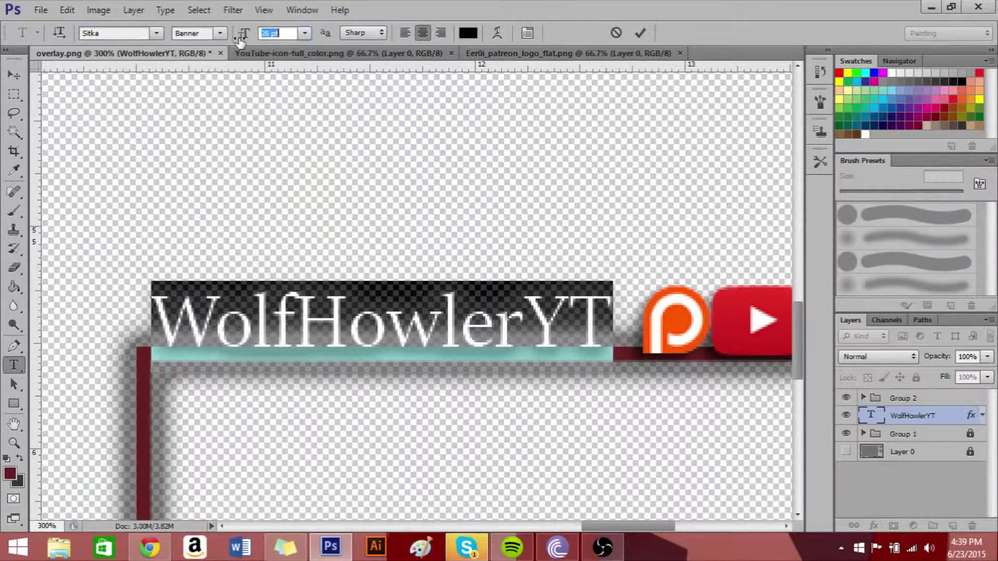
click(363, 33)
click(353, 94)
key(ctrl+0)
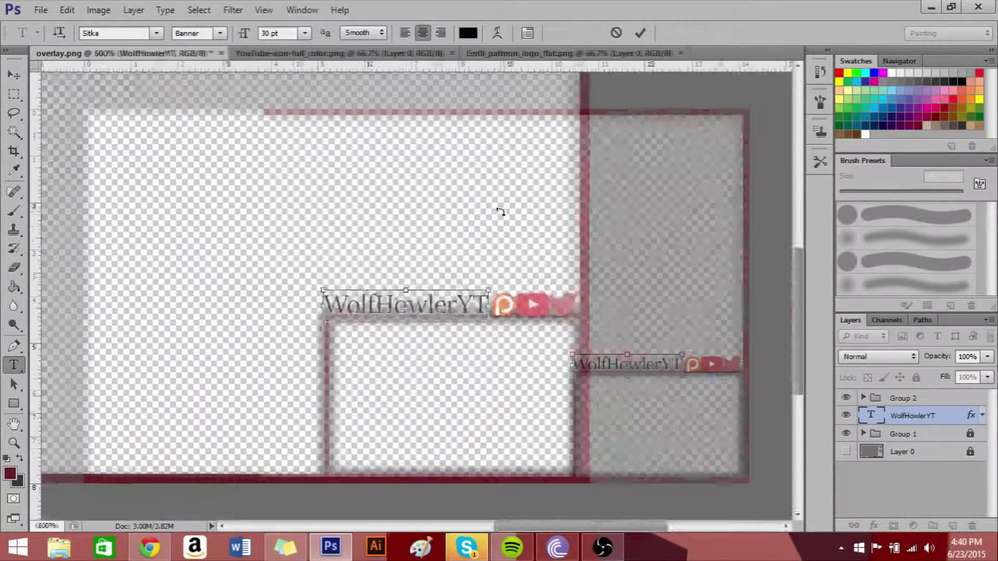
In the Typography workspace, make the name small caps, narrower, and 124% vertical scale.
click(948, 32)
click(925, 101)
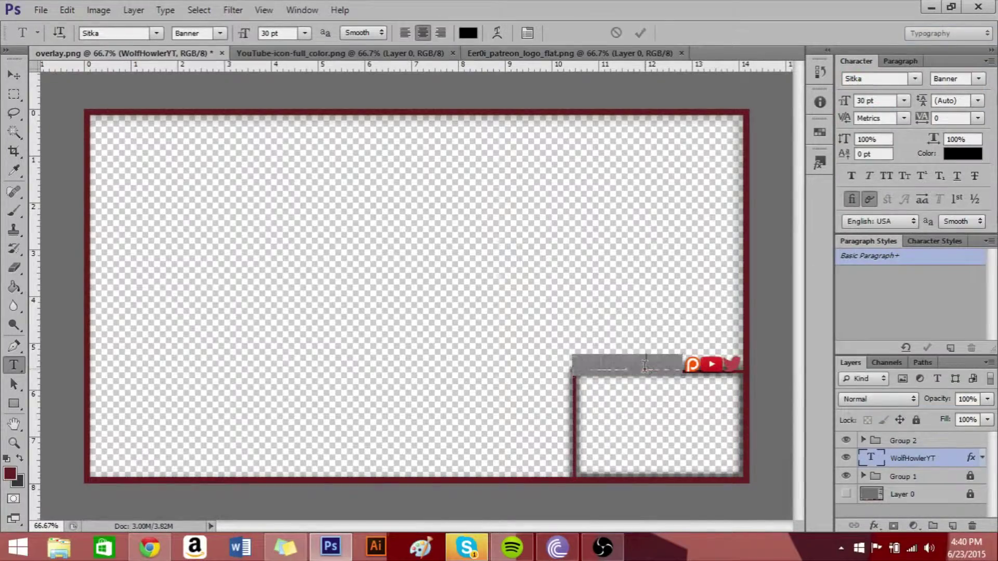
scroll(644, 369, up, 2)
scroll(640, 364, down, 3)
scroll(644, 369, right, 10)
scroll(644, 369, up, 1)
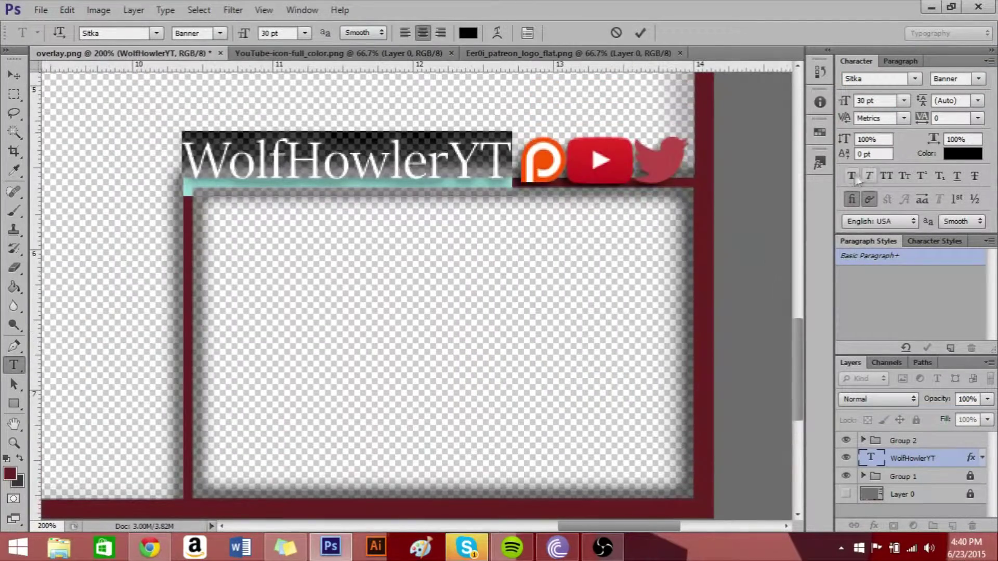
click(904, 176)
drag(933, 139, 920, 145)
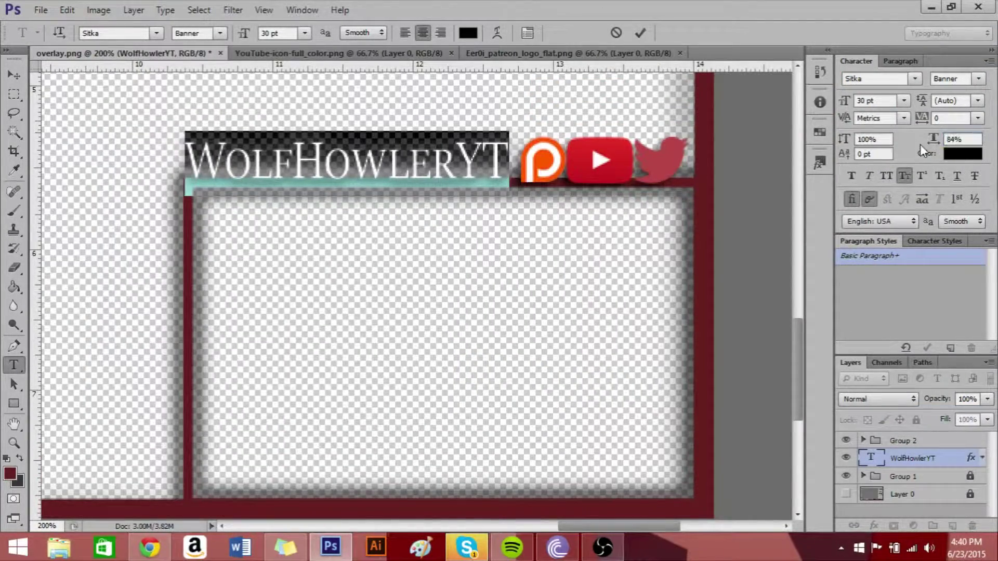
click(845, 141)
drag(847, 143, 864, 144)
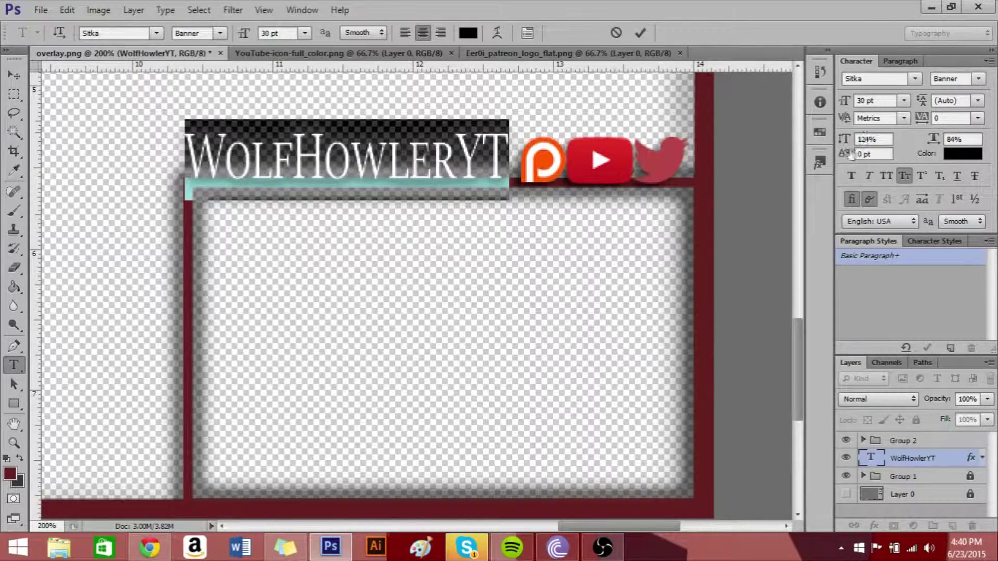
Preview the name with and without small caps and italic, keeping upright small caps.
click(904, 175)
click(910, 177)
click(868, 199)
click(904, 176)
click(868, 199)
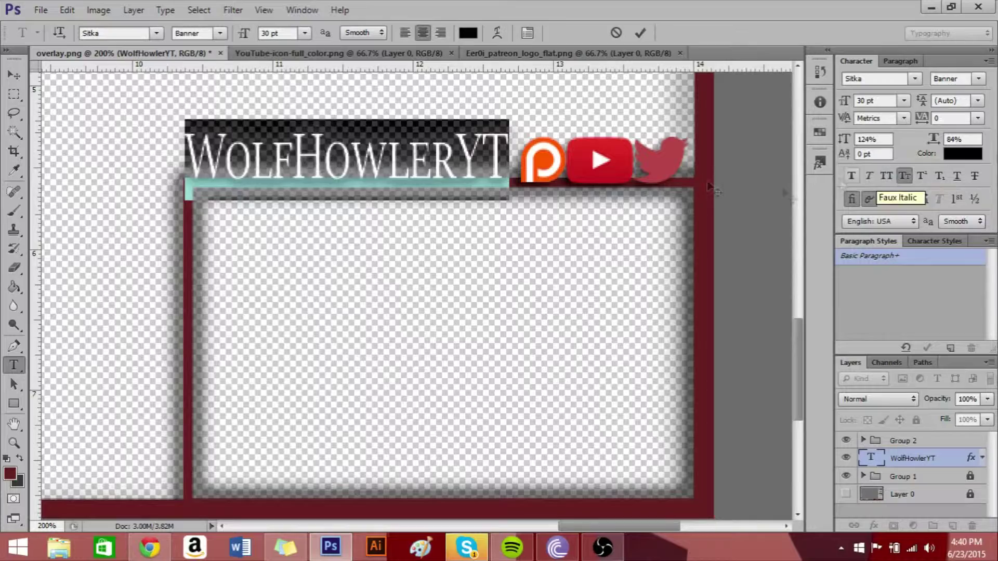
Enlarge the name's letters to 39 pt and commit the text edits.
drag(319, 156, 253, 156)
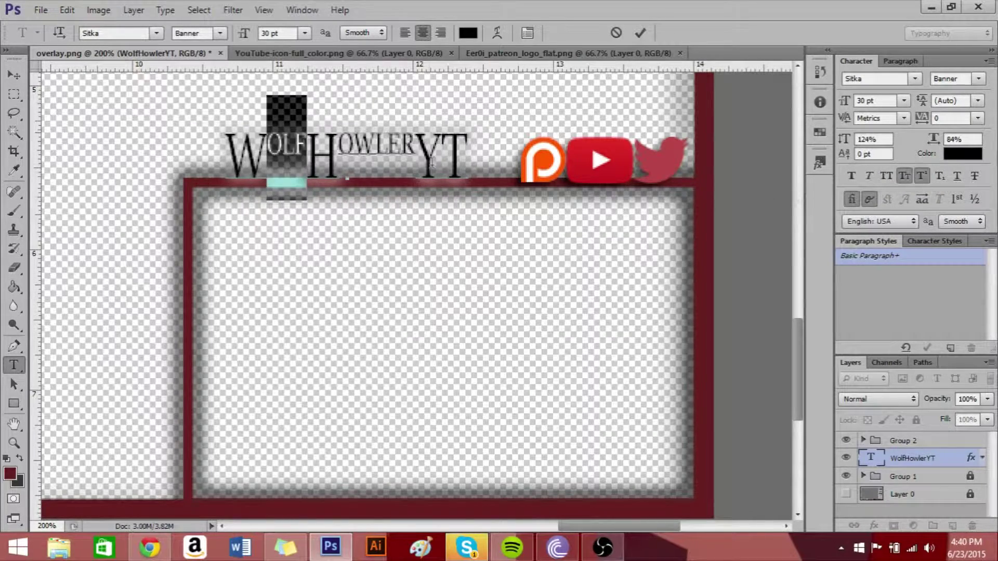
shift+click(466, 156)
drag(843, 101, 873, 101)
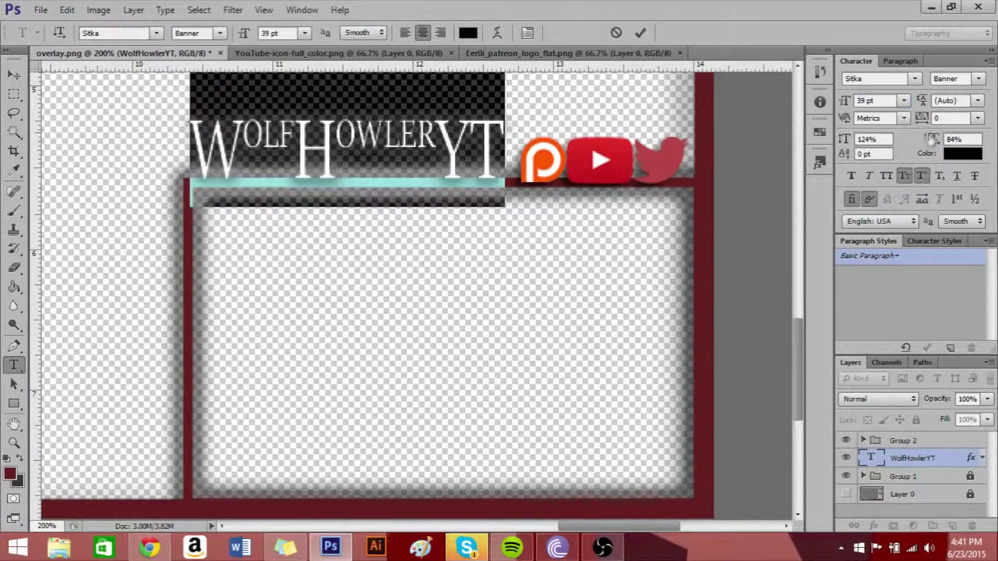
click(479, 157)
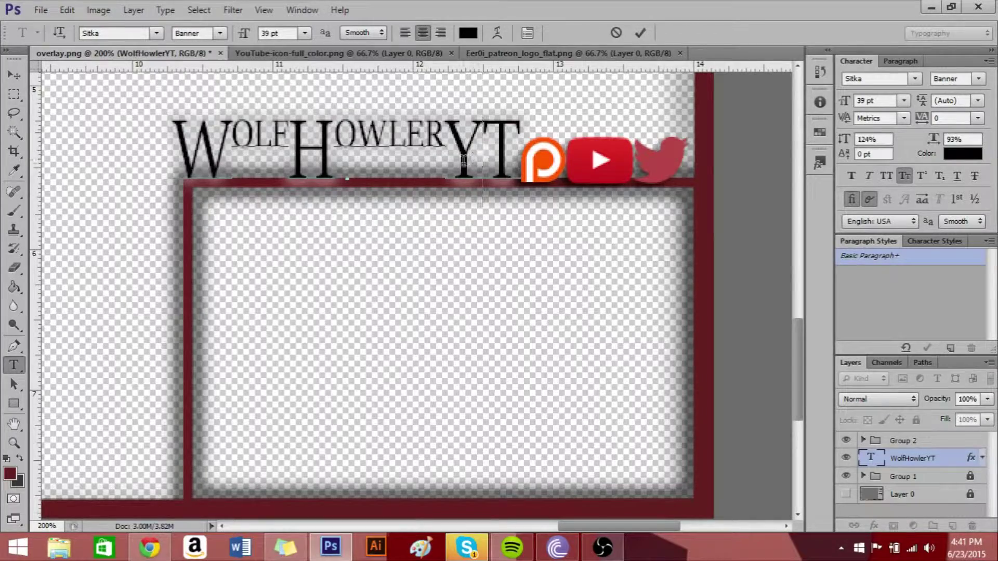
key(v)
key(ctrl+0)
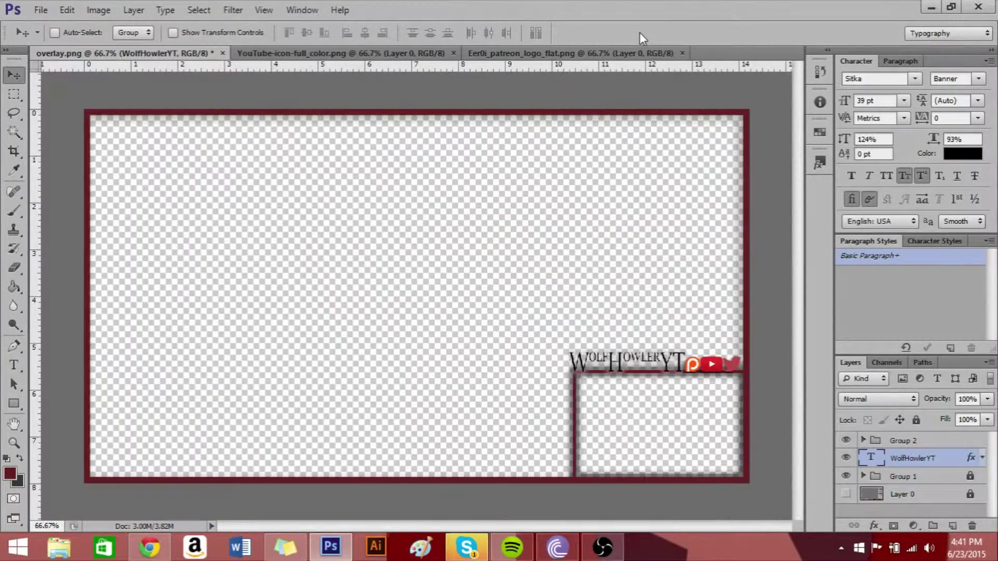